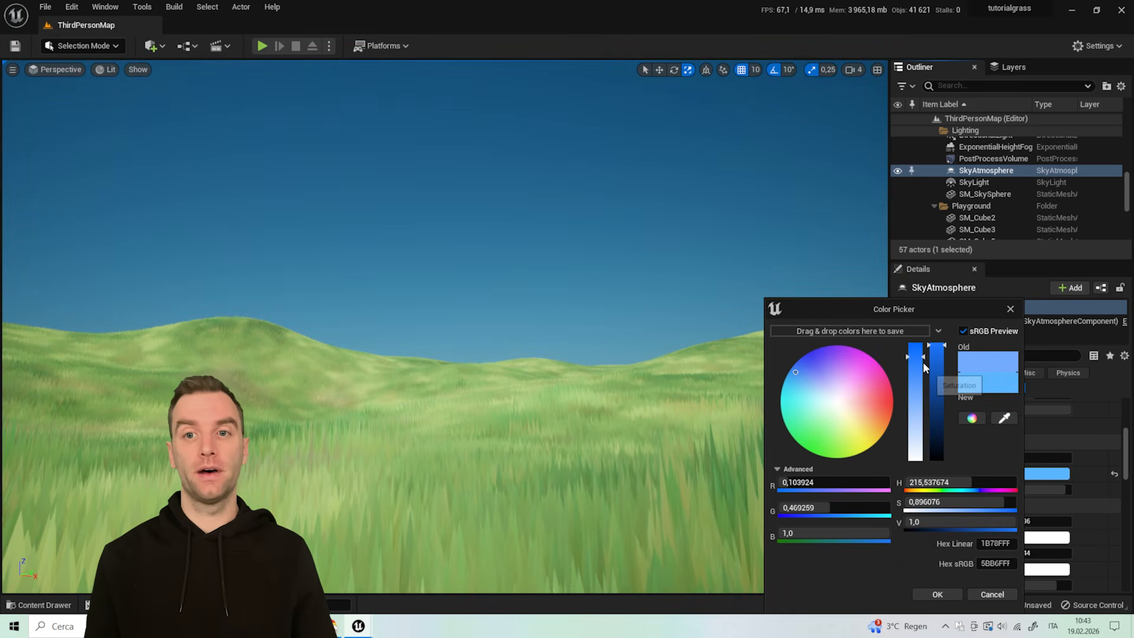
# - Increase the saturation of the SkyAtmosphere's Rayleigh Scattering color and accept it
pyautogui.moveTo(919, 356); pyautogui.dragTo(920, 347)
pyautogui.click(941, 592)
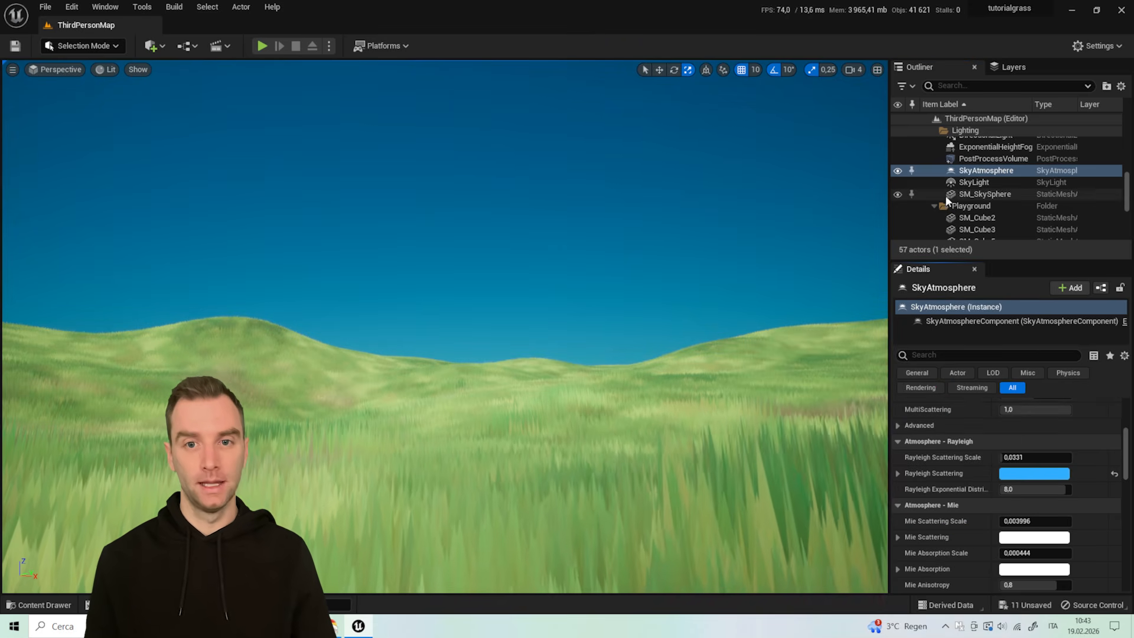
pyautogui.click(968, 194)
pyautogui.click(968, 182)
pyautogui.moveTo(421, 411); pyautogui.dragTo(420, 411, button='right')
pyautogui.moveTo(420, 411); pyautogui.dragTo(421, 410, button='middle')
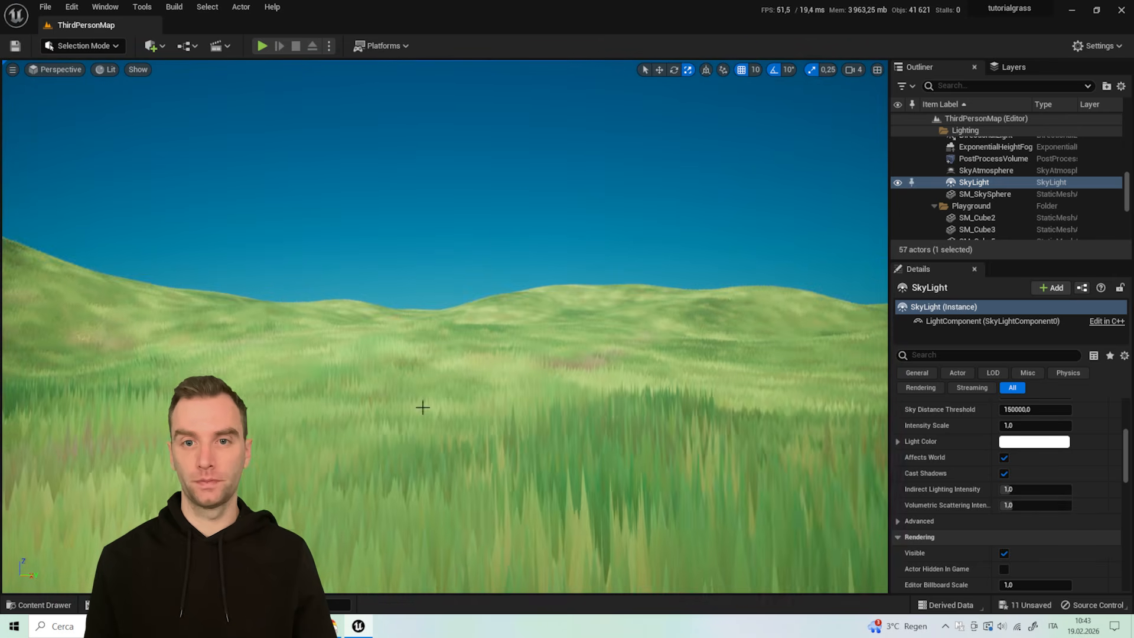
pyautogui.moveTo(422, 409); pyautogui.dragTo(421, 406, button='right')
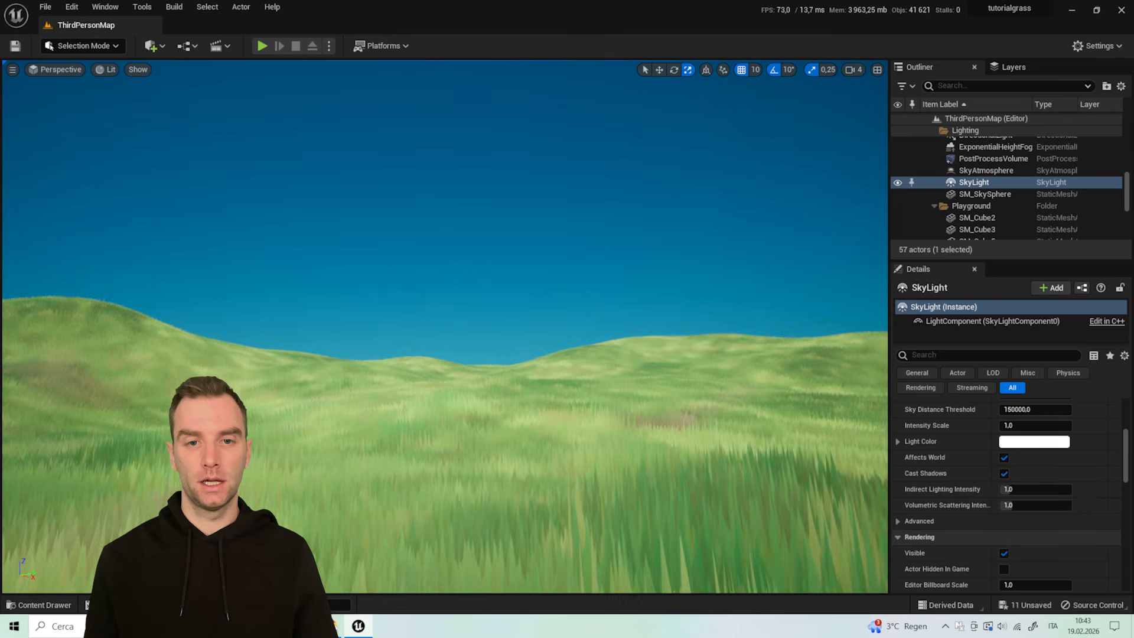
# - Create a new folder named clouds in the project's Content folder
pyautogui.click(37, 605)
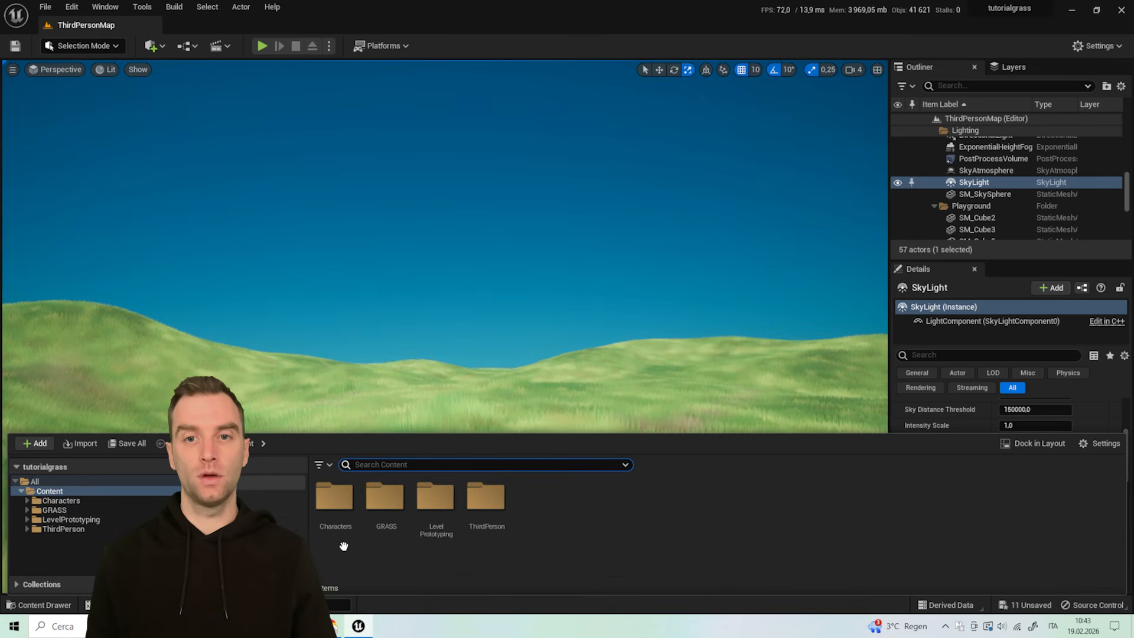
pyautogui.rightClick(555, 504)
pyautogui.moveTo(561, 498)
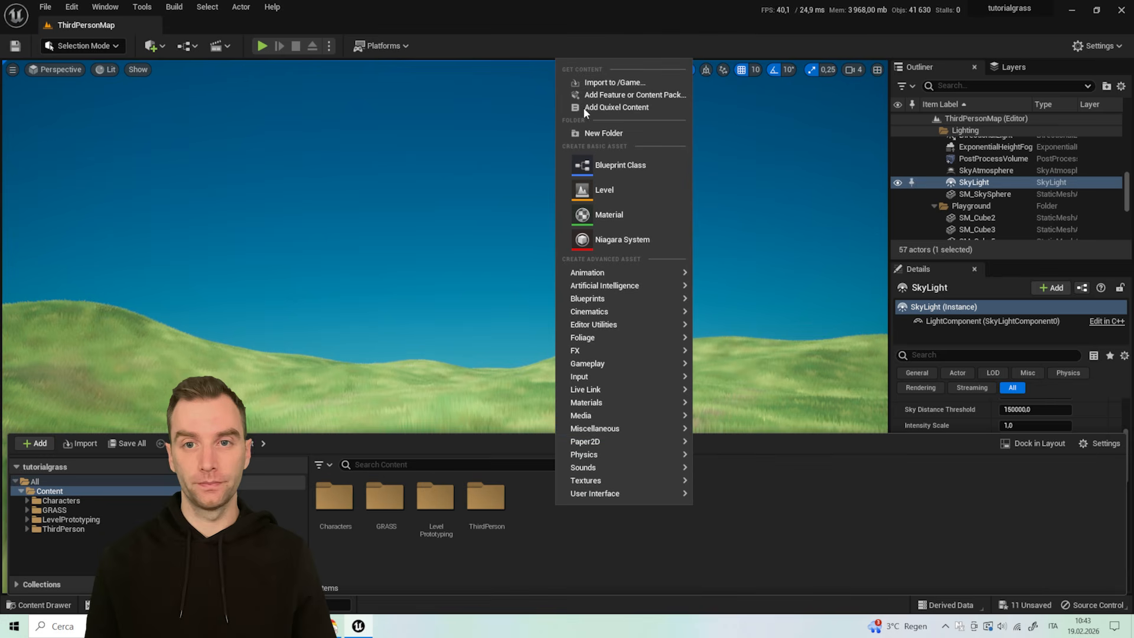
pyautogui.click(608, 132)
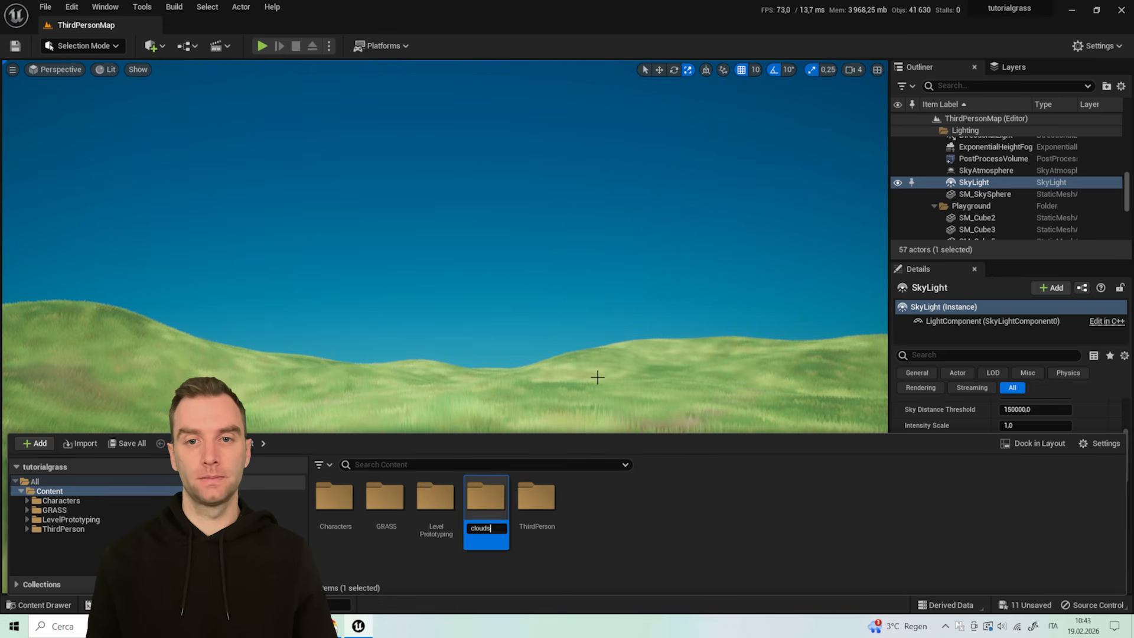
pyautogui.press('Return')
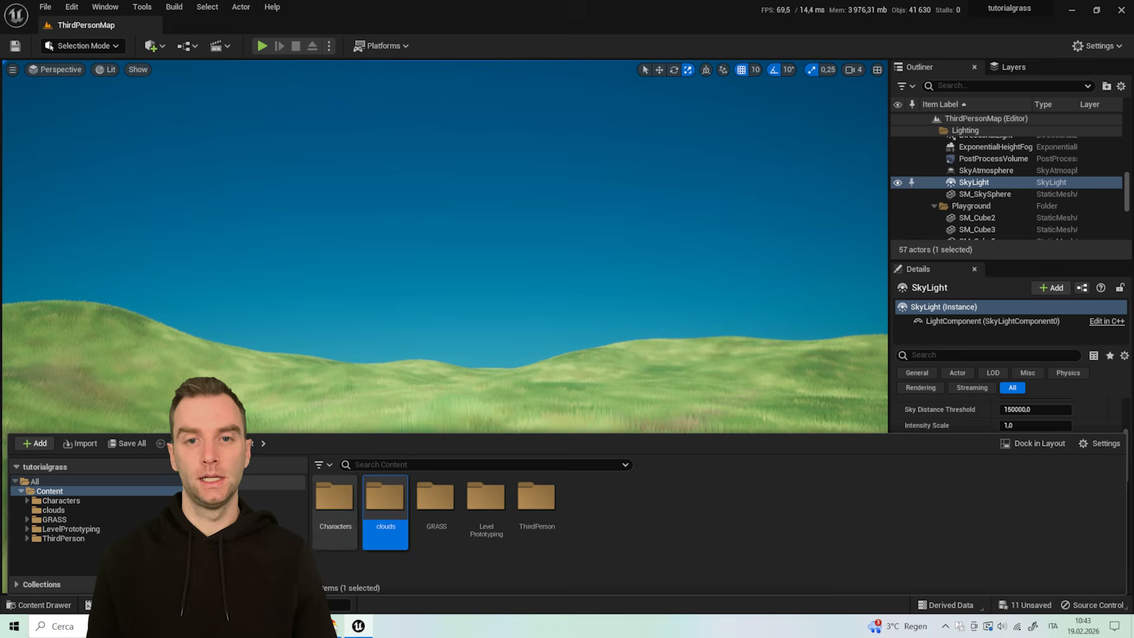
# - Create a material named M_cloud inside the clouds folder
pyautogui.doubleClick(378, 499)
pyautogui.rightClick(359, 512)
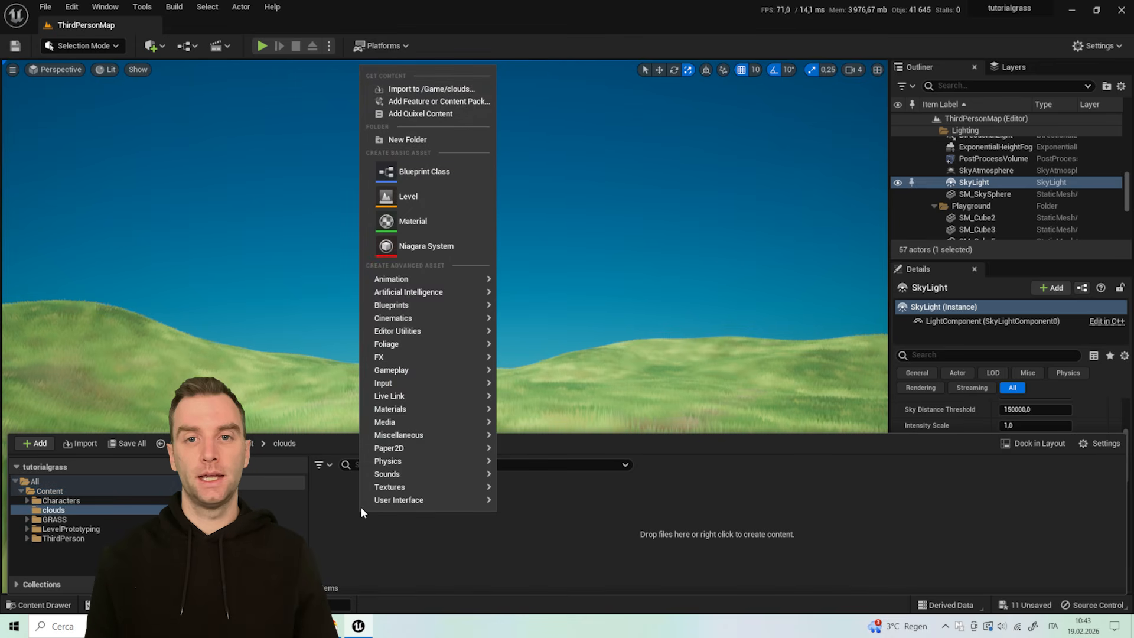
pyautogui.click(406, 221)
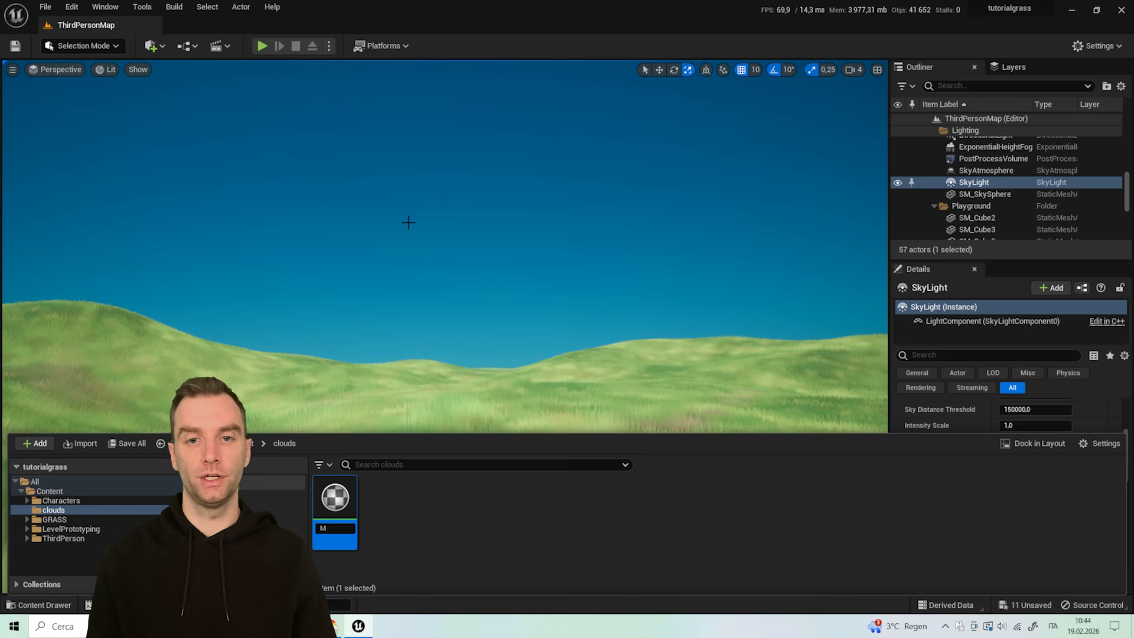
pyautogui.write('M_cl')
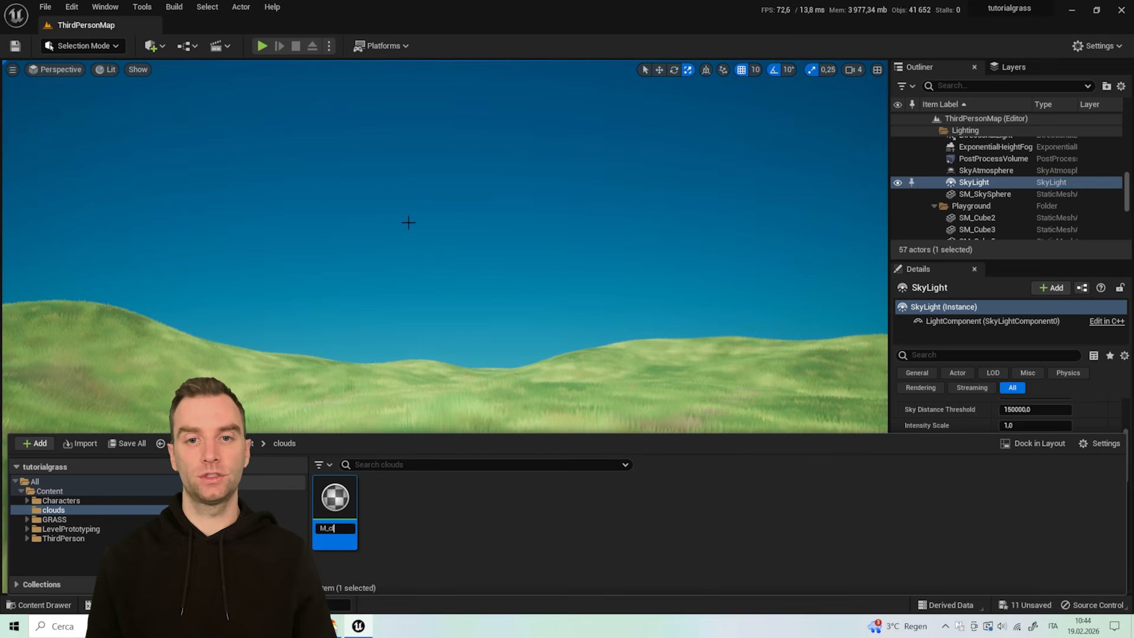
pyautogui.write('ouds')
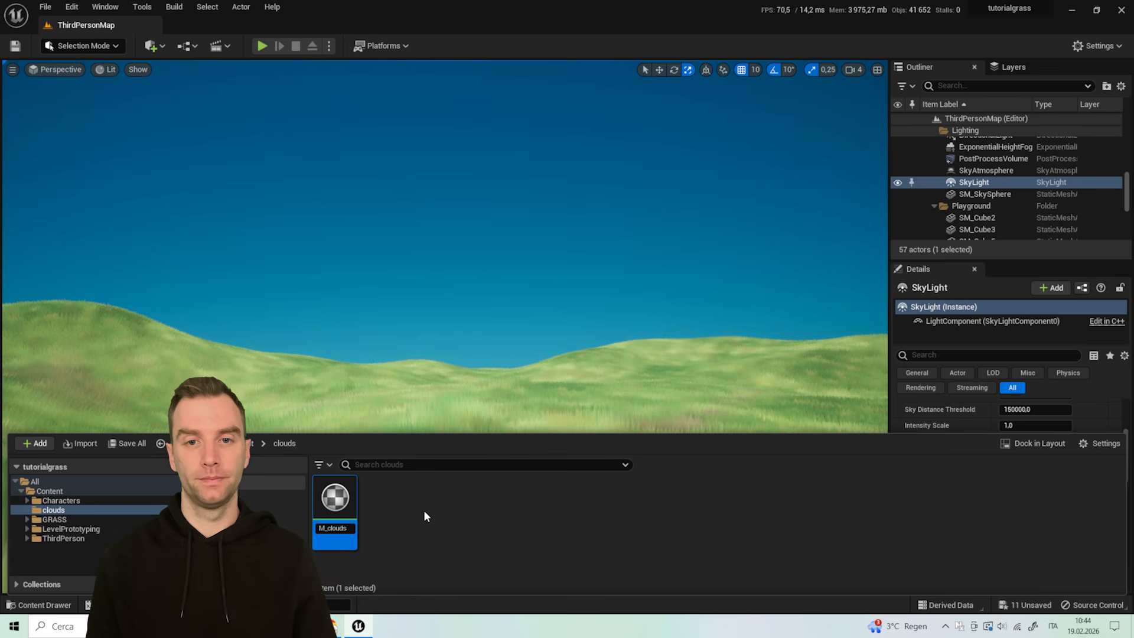
pyautogui.press('BackSpace')
pyautogui.press('Return')
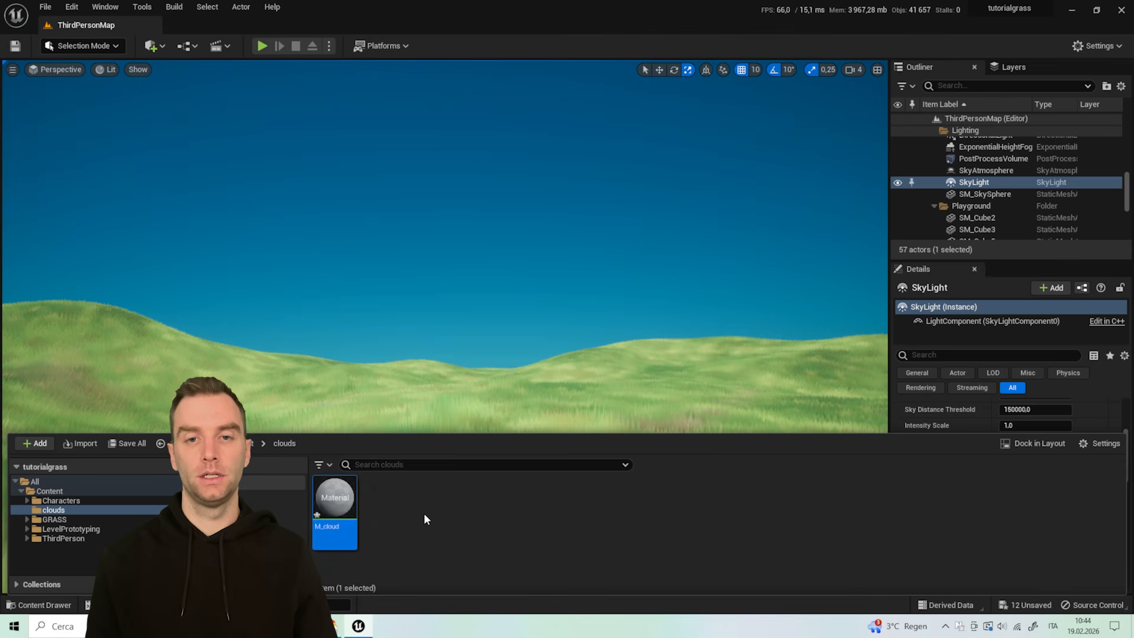
# - Open the M_cloud material for editing and save it
pyautogui.doubleClick(346, 502)
pyautogui.scroll(-1, 471, 289)
pyautogui.moveTo(472, 290); pyautogui.dragTo(649, 292, button='right')
pyautogui.click(689, 249)
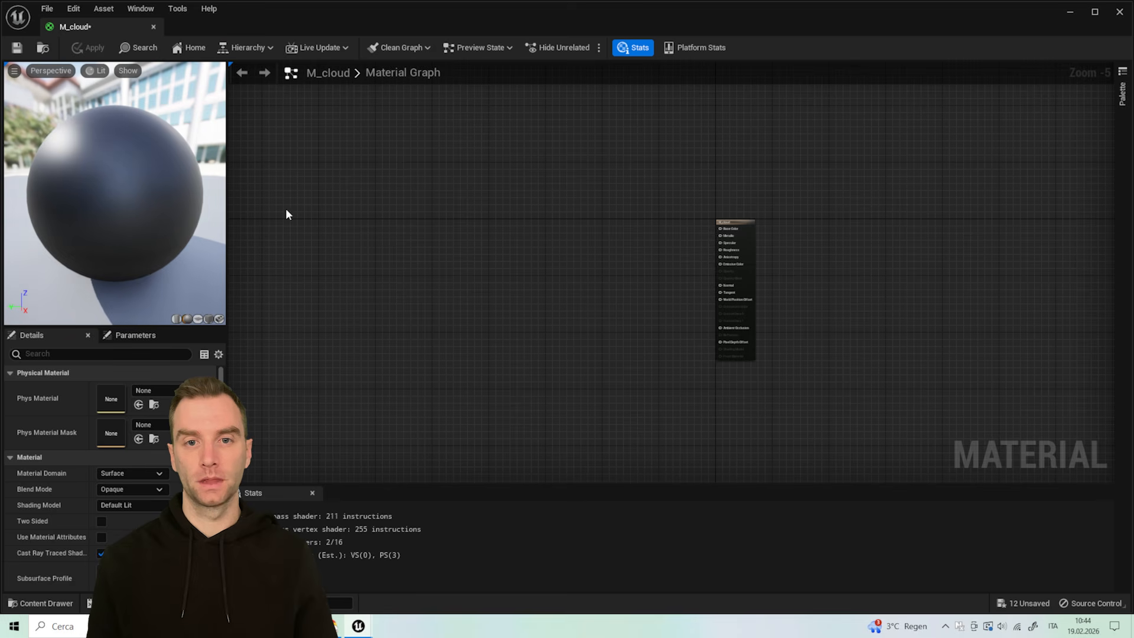
pyautogui.click(16, 47)
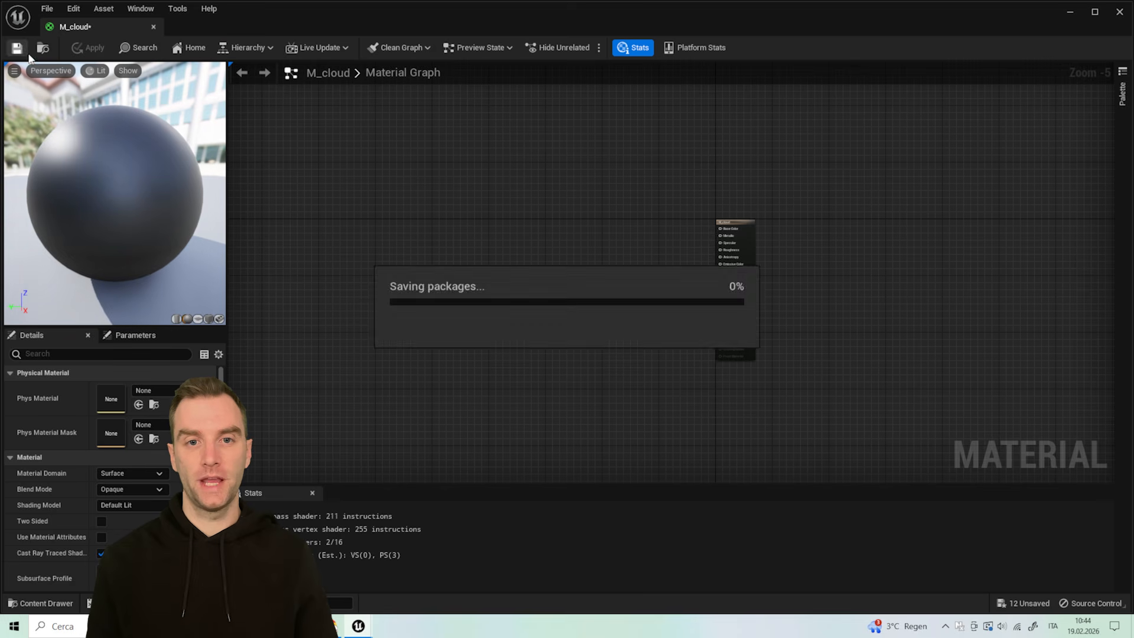
# - Set M_cloud's blend mode to Translucent and enable Two Sided, with a plane as the preview shape
pyautogui.click(124, 489)
pyautogui.click(114, 524)
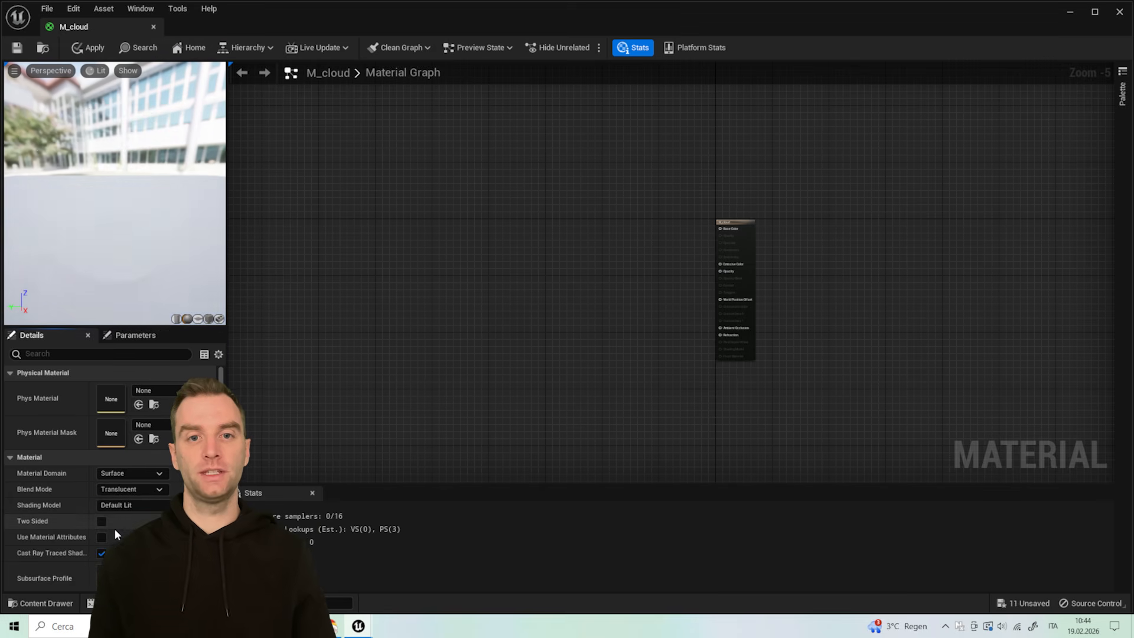
pyautogui.click(102, 522)
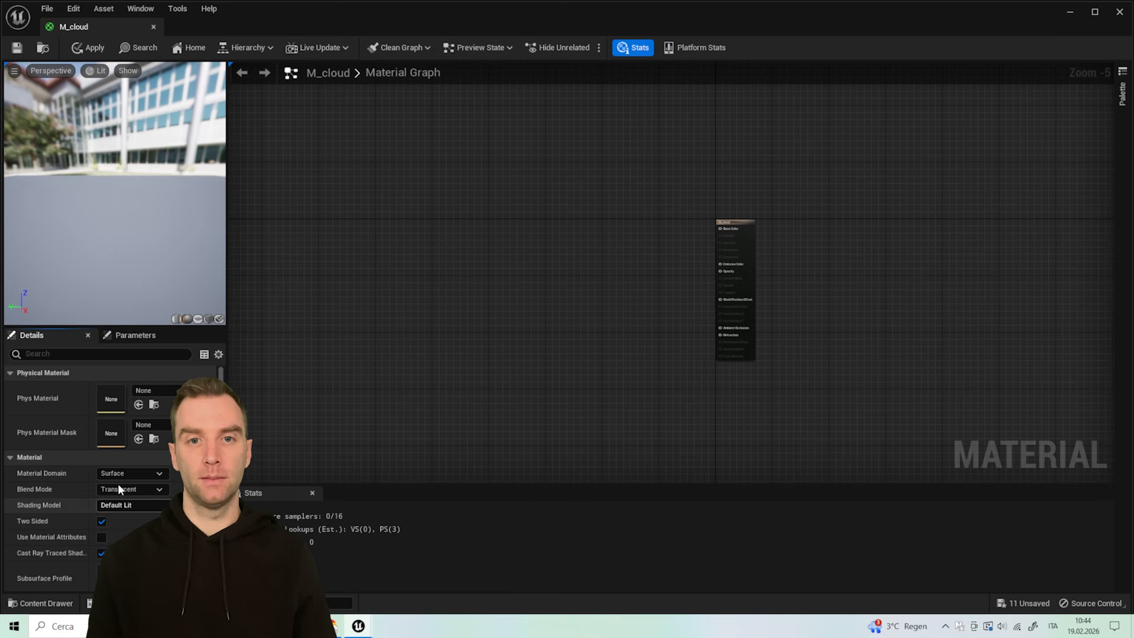
pyautogui.click(198, 318)
pyautogui.moveTo(178, 249)
pyautogui.mouseDown()
pyautogui.moveTo(139, 245)
pyautogui.moveTo(192, 248)
pyautogui.mouseUp()
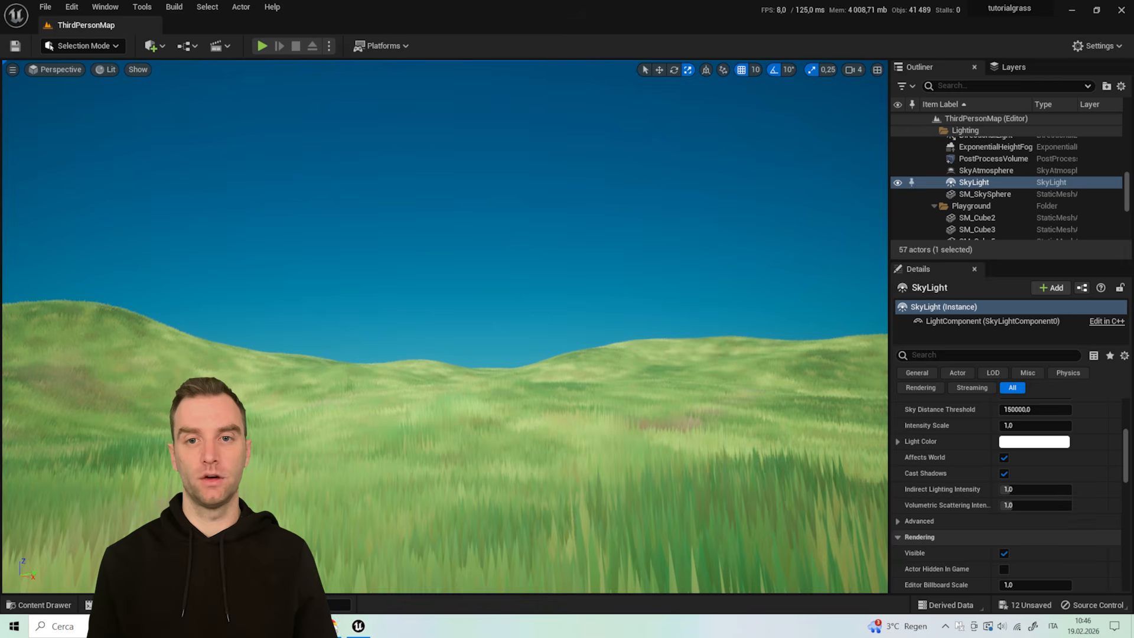
# - Import the CLOUD1 image from the Download folder into the project's clouds folder
pyautogui.click(60, 604)
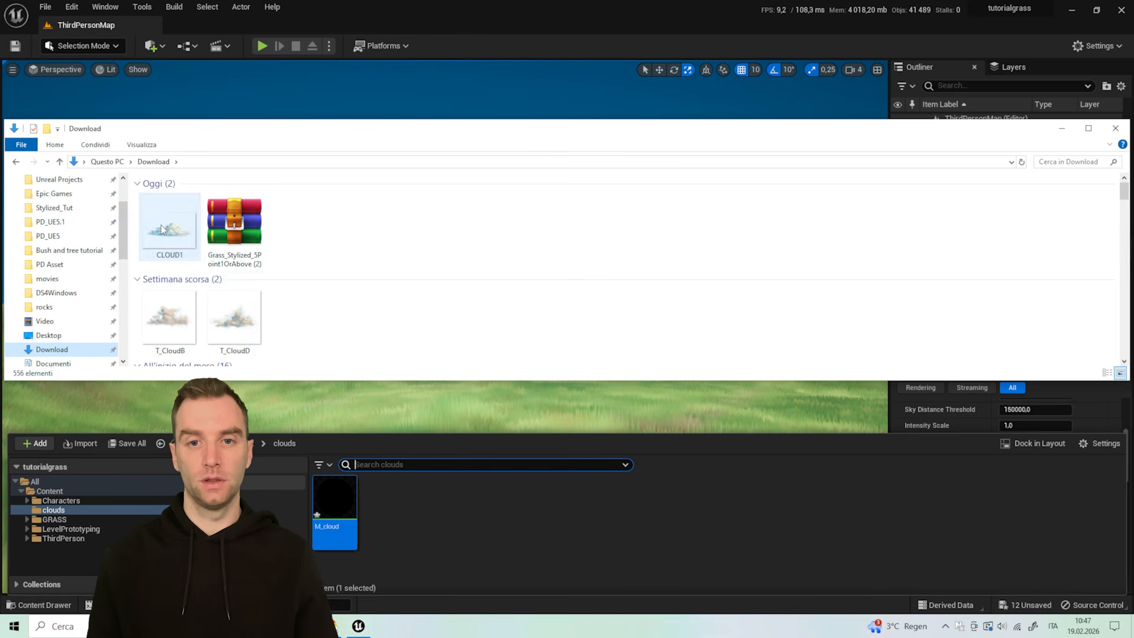
pyautogui.moveTo(161, 229); pyautogui.dragTo(449, 525)
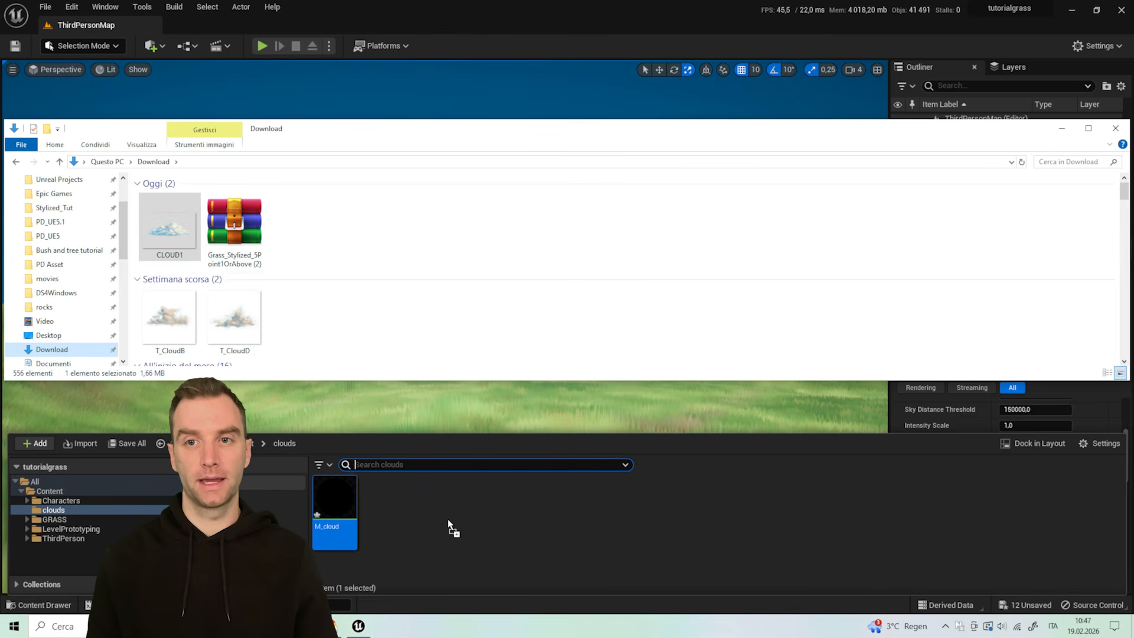
pyautogui.moveTo(512, 464); pyautogui.dragTo(511, 463)
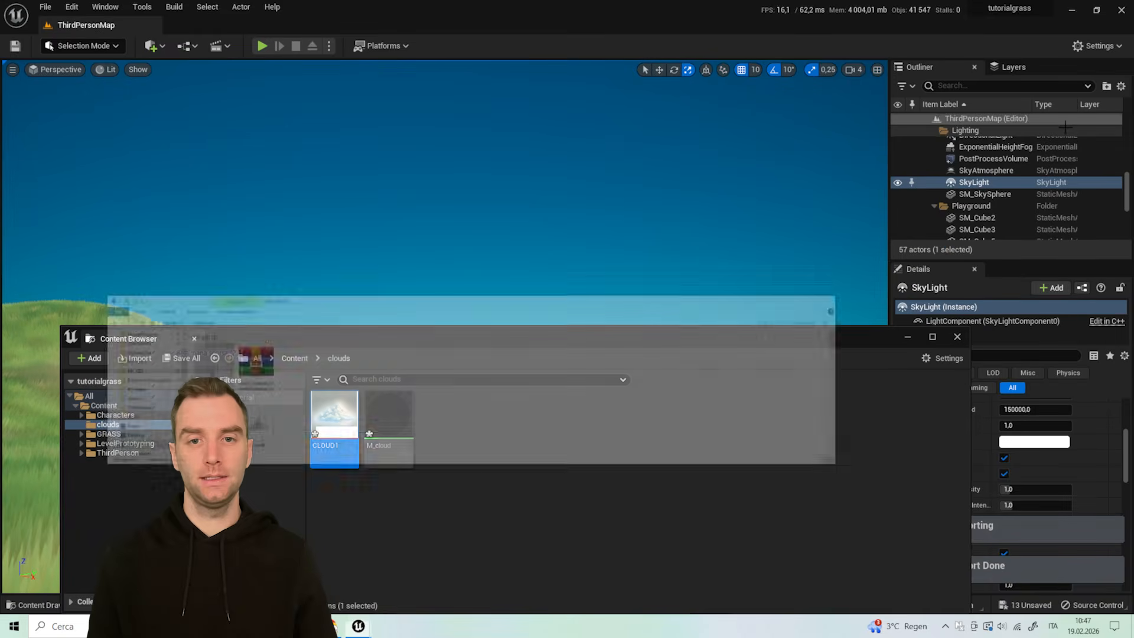
pyautogui.click(477, 459)
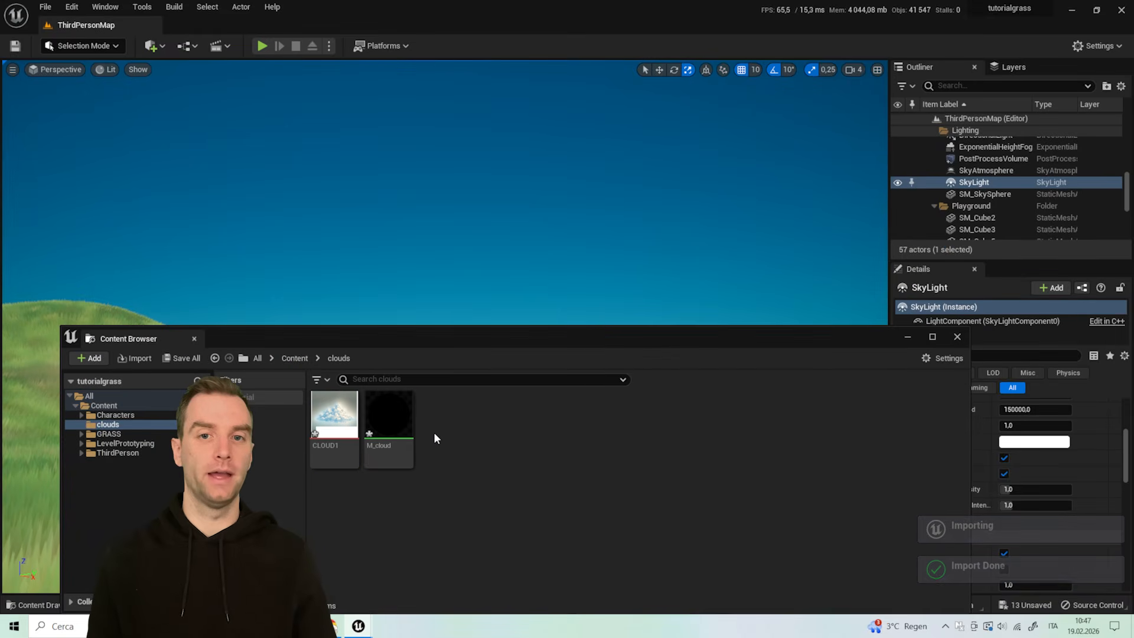
# - Reopen M_cloud and place the CLOUD1 texture in its graph as a Texture Sample node
pyautogui.doubleClick(385, 413)
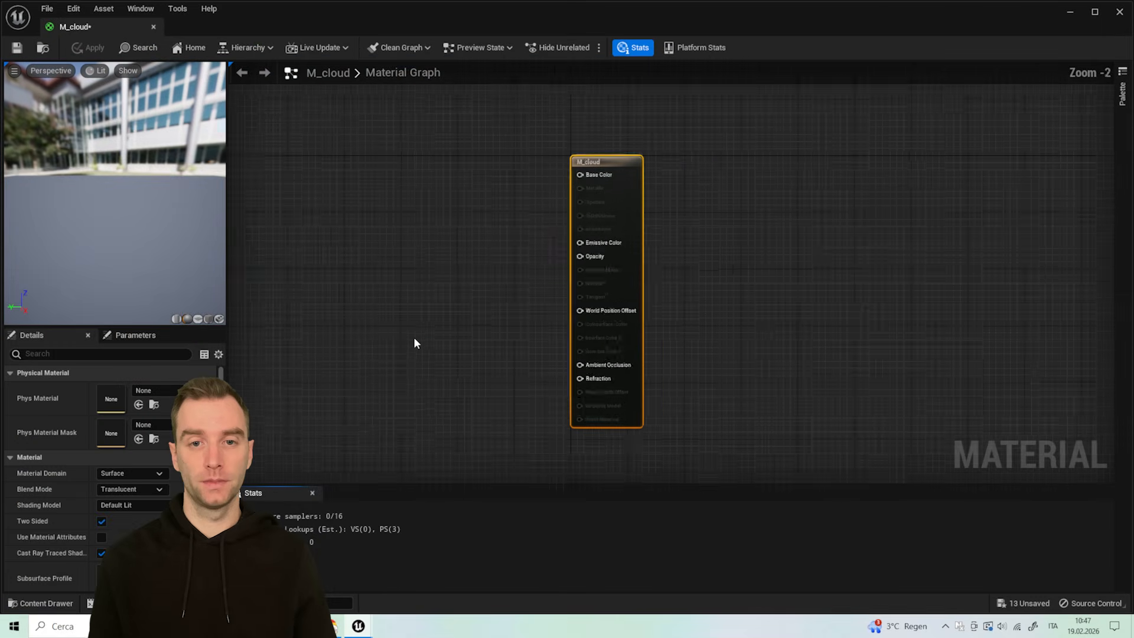
pyautogui.click(47, 603)
pyautogui.click(337, 472)
pyautogui.moveTo(337, 472); pyautogui.dragTo(374, 231)
pyautogui.moveTo(504, 288); pyautogui.dragTo(425, 360, button='right')
# - Add a HueShift node, feeding the texture's RGB into its Texture input and its Result into the material's Base Color
pyautogui.moveTo(343, 309); pyautogui.dragTo(379, 242)
pyautogui.write('hue')
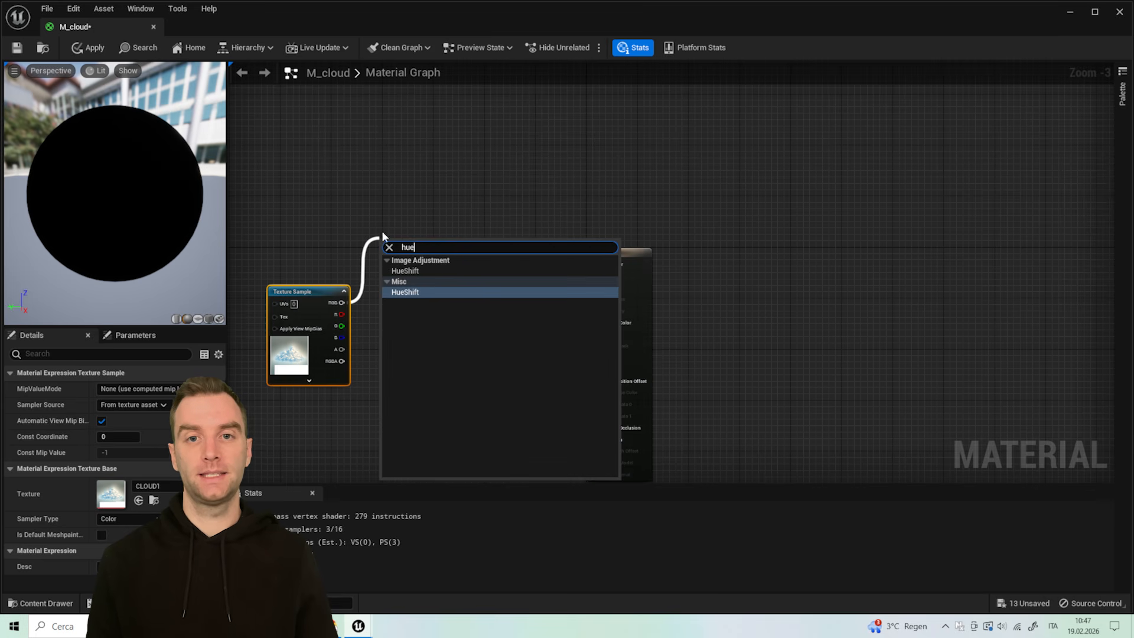
pyautogui.click(405, 292)
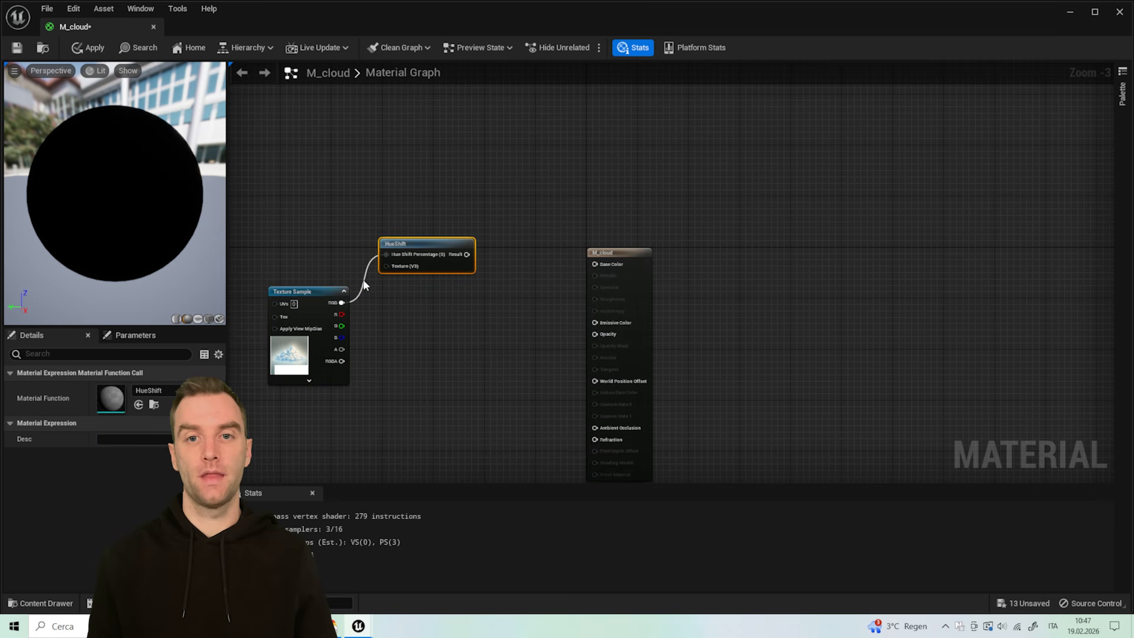
pyautogui.moveTo(342, 302); pyautogui.dragTo(344, 243)
pyautogui.click(344, 241)
pyautogui.moveTo(467, 254); pyautogui.dragTo(613, 226)
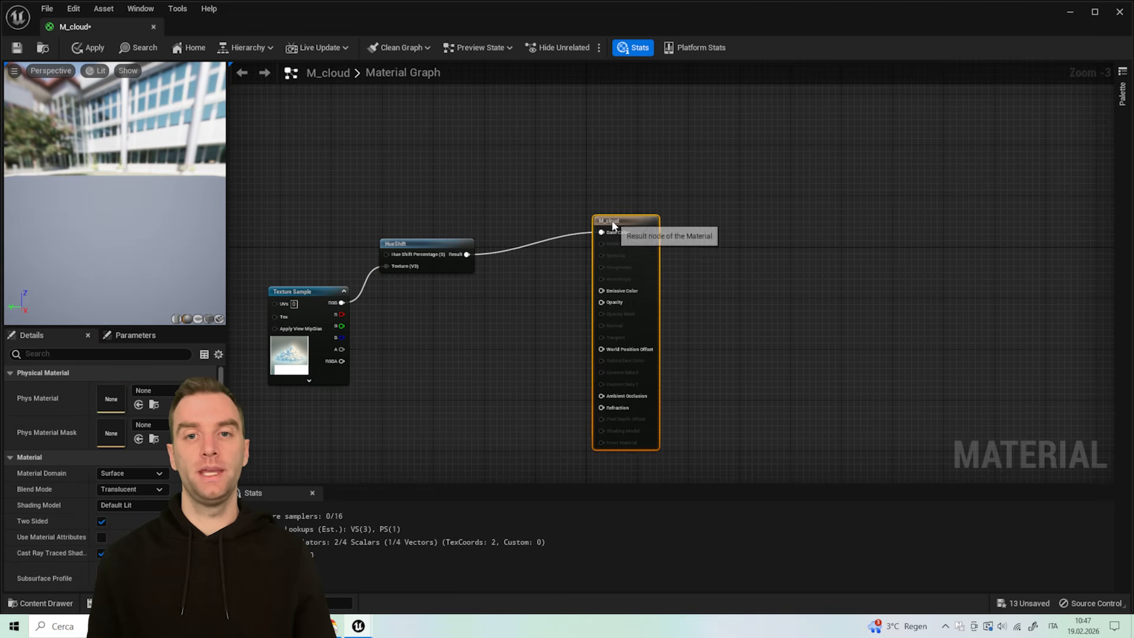
pyautogui.moveTo(413, 251); pyautogui.dragTo(473, 229)
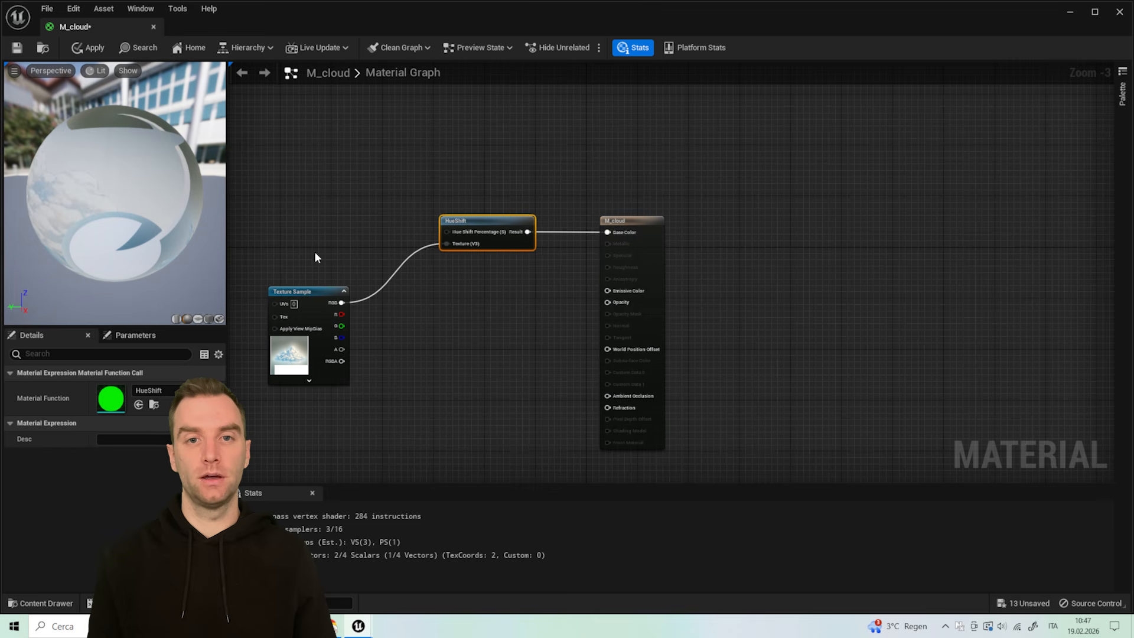
# - Preview the material on a plane and connect the texture's alpha output to the material's Opacity
pyautogui.click(198, 319)
pyautogui.moveTo(157, 249); pyautogui.dragTo(165, 187)
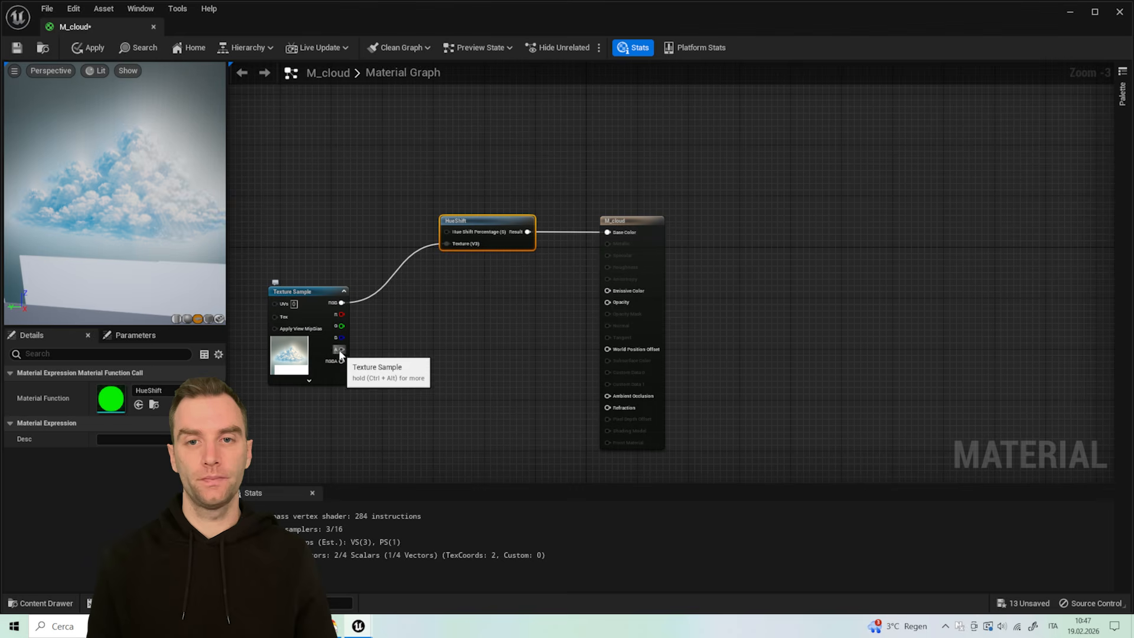
pyautogui.moveTo(341, 349); pyautogui.dragTo(610, 303)
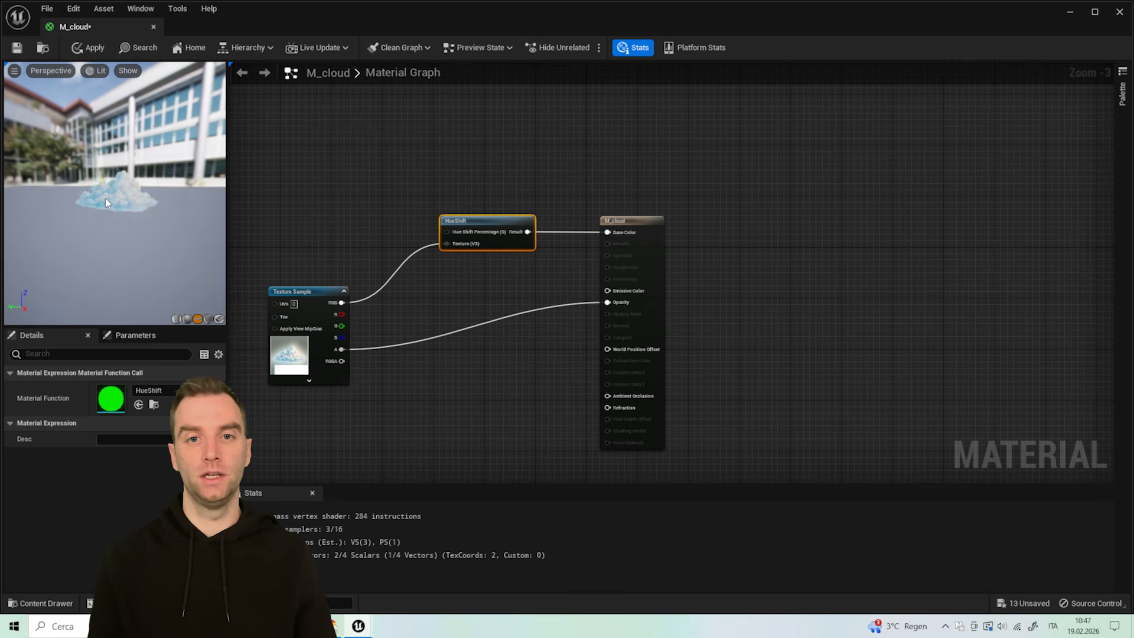
pyautogui.moveTo(105, 203); pyautogui.dragTo(118, 184)
pyautogui.scroll(5, 104, 208)
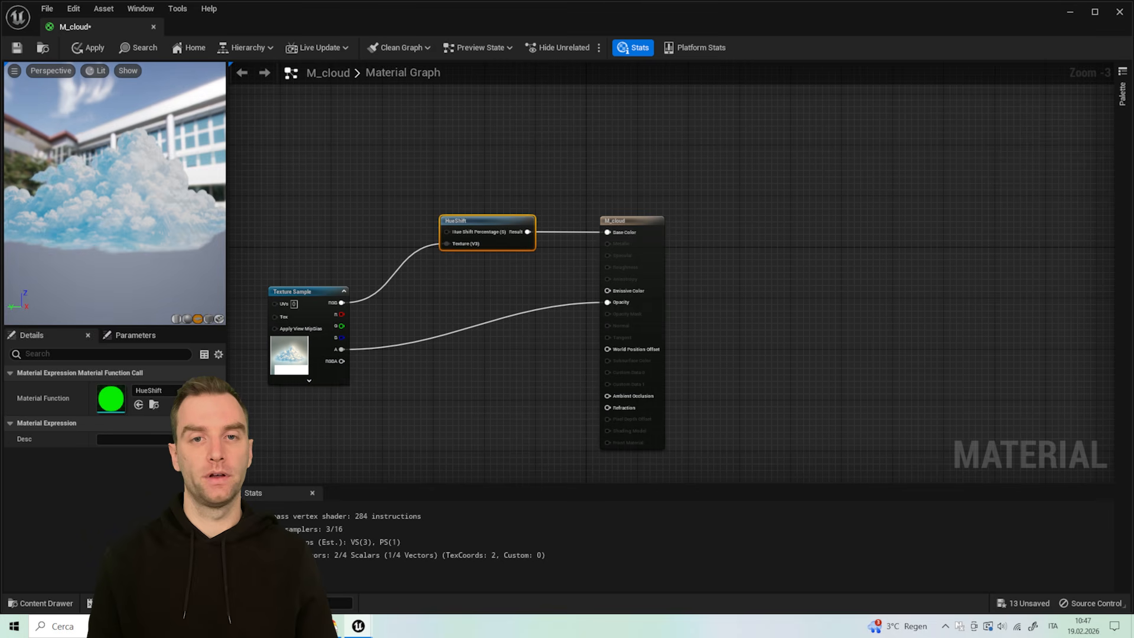
pyautogui.moveTo(104, 208)
pyautogui.mouseDown(button='middle')
pyautogui.moveTo(104, 192)
pyautogui.moveTo(104, 208)
pyautogui.mouseUp(button='middle')
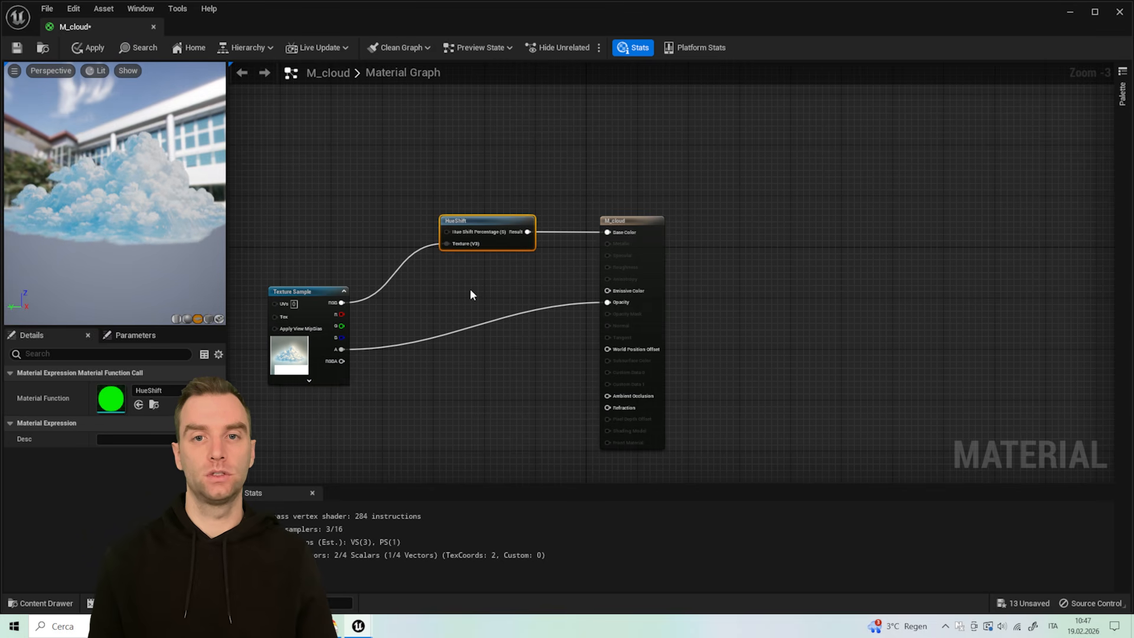
# - Add a scalar parameter named hue shift and connect it to the HueShift node's Hue Shift Percentage input
pyautogui.moveTo(498, 218); pyautogui.dragTo(498, 199)
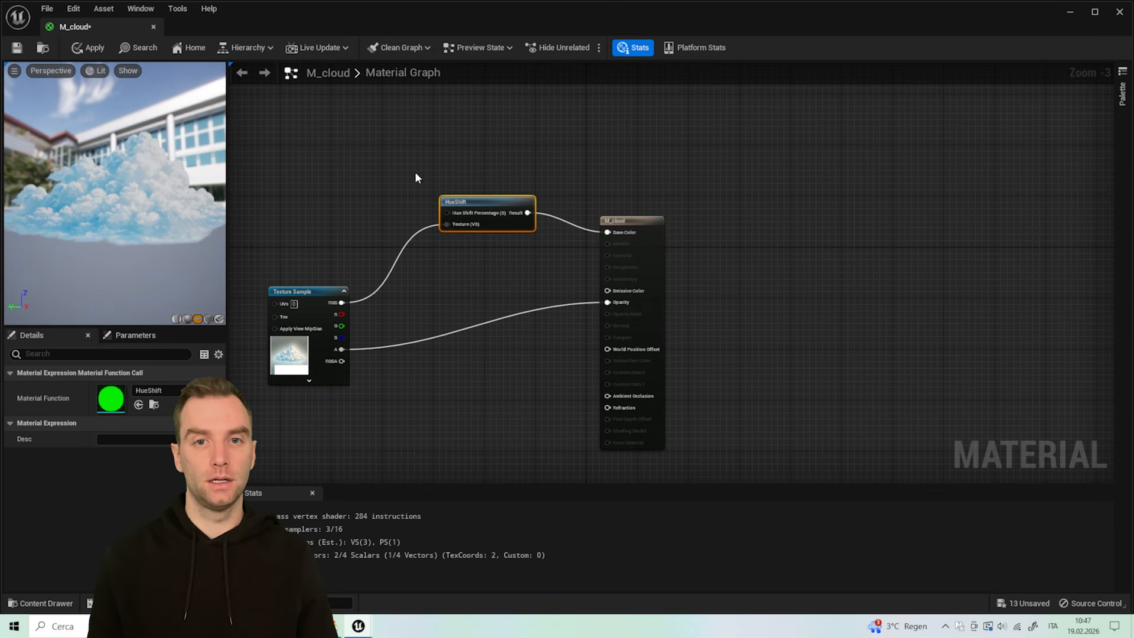
pyautogui.click(338, 141)
pyautogui.click(320, 132)
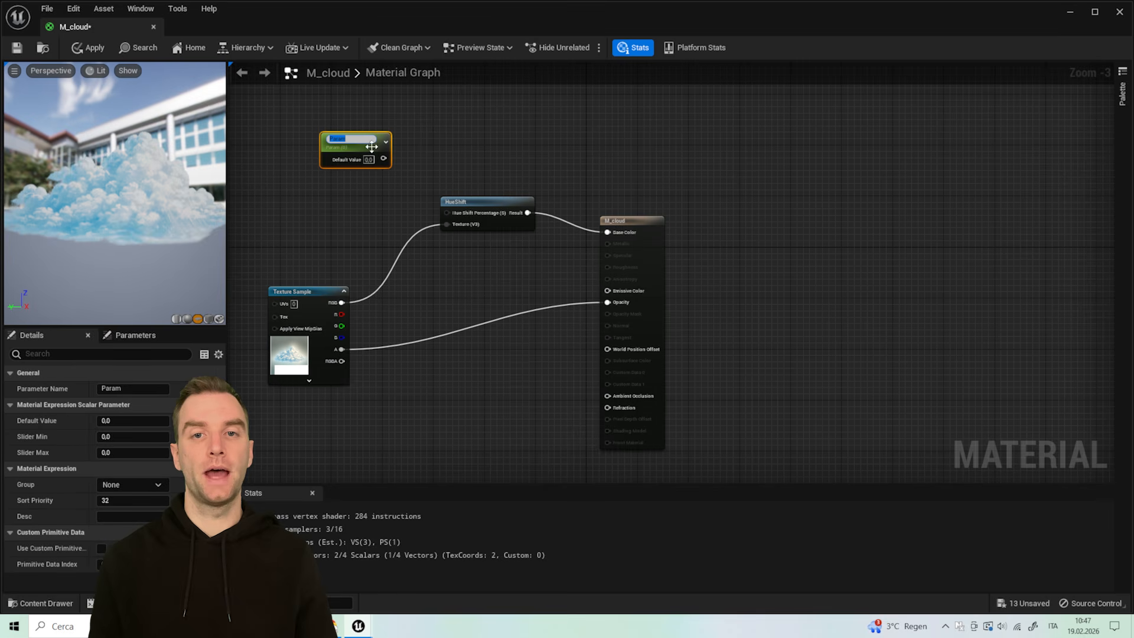
pyautogui.write('N')
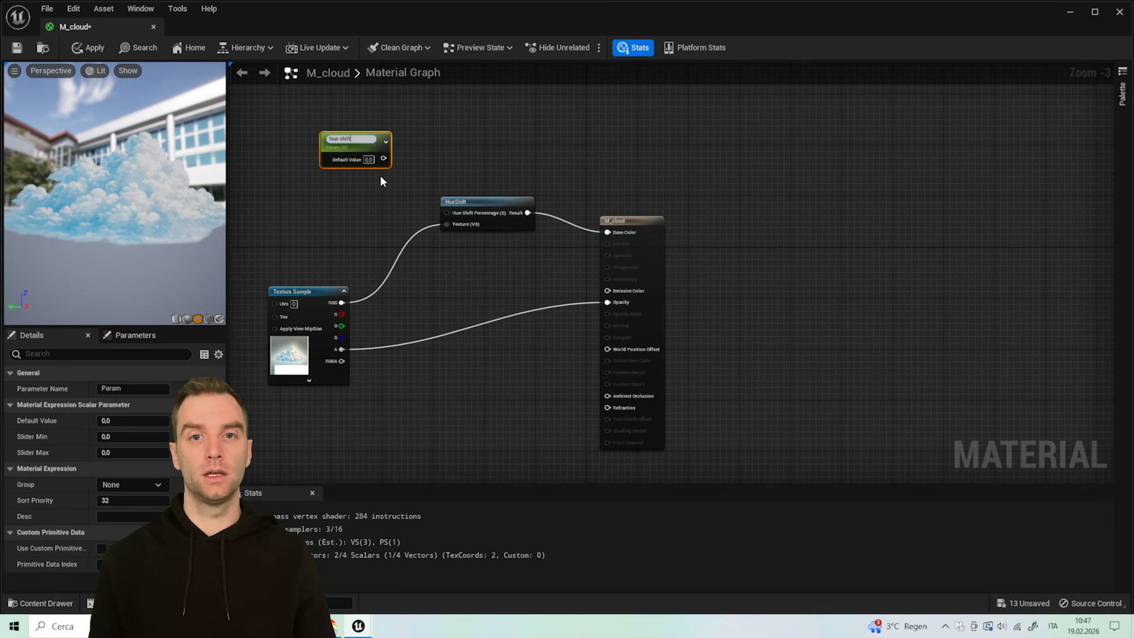
pyautogui.click(366, 187)
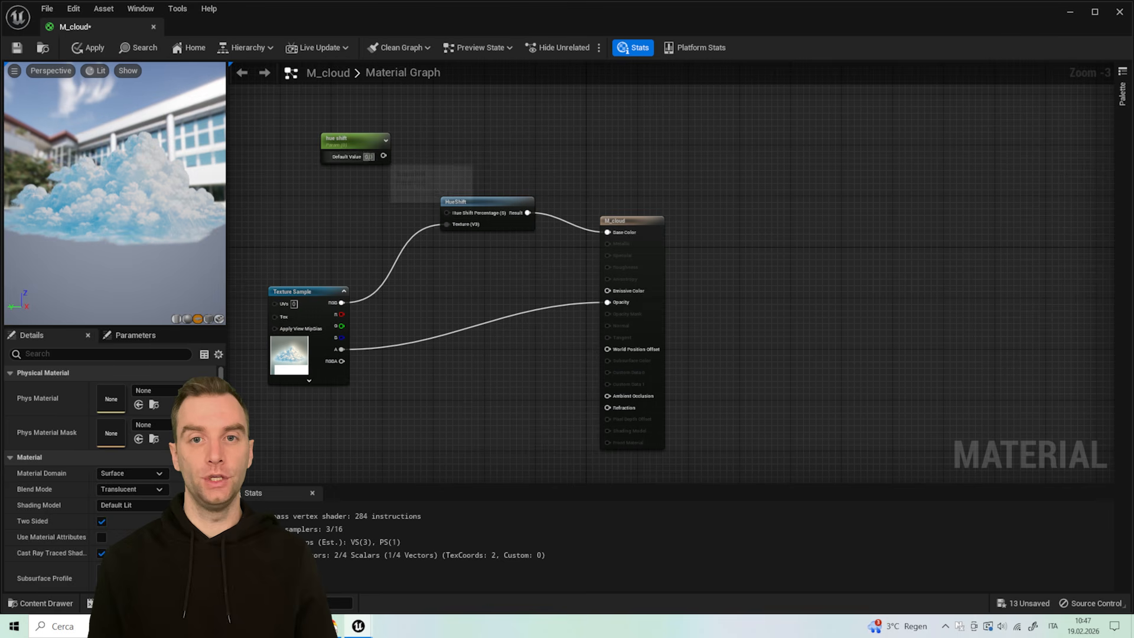
pyautogui.moveTo(384, 156); pyautogui.dragTo(447, 213)
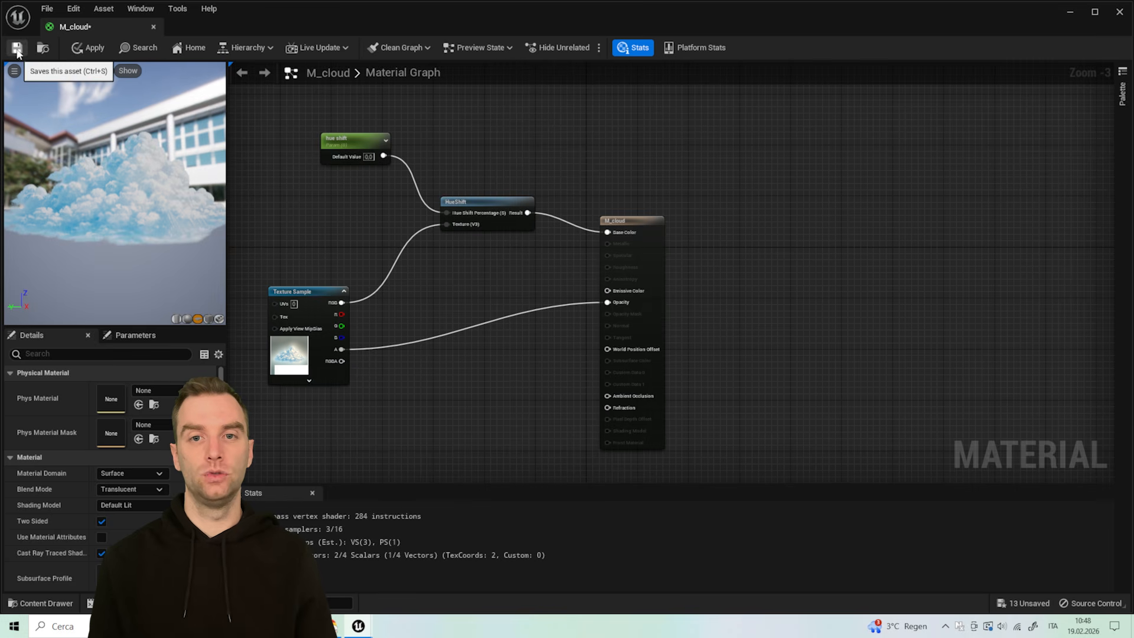
# - Save M_cloud and add a Multiply node with the Texture Sample's alpha output connected to its A input
pyautogui.hotkey('ctrl', 's')
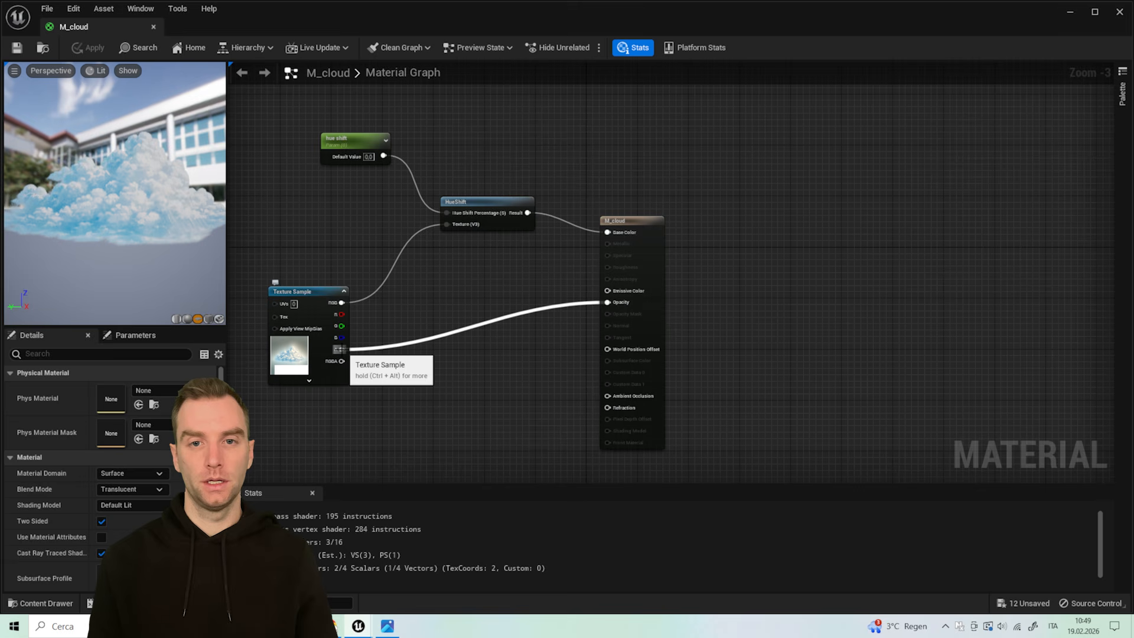
pyautogui.moveTo(341, 349); pyautogui.dragTo(436, 379)
pyautogui.write('mu')
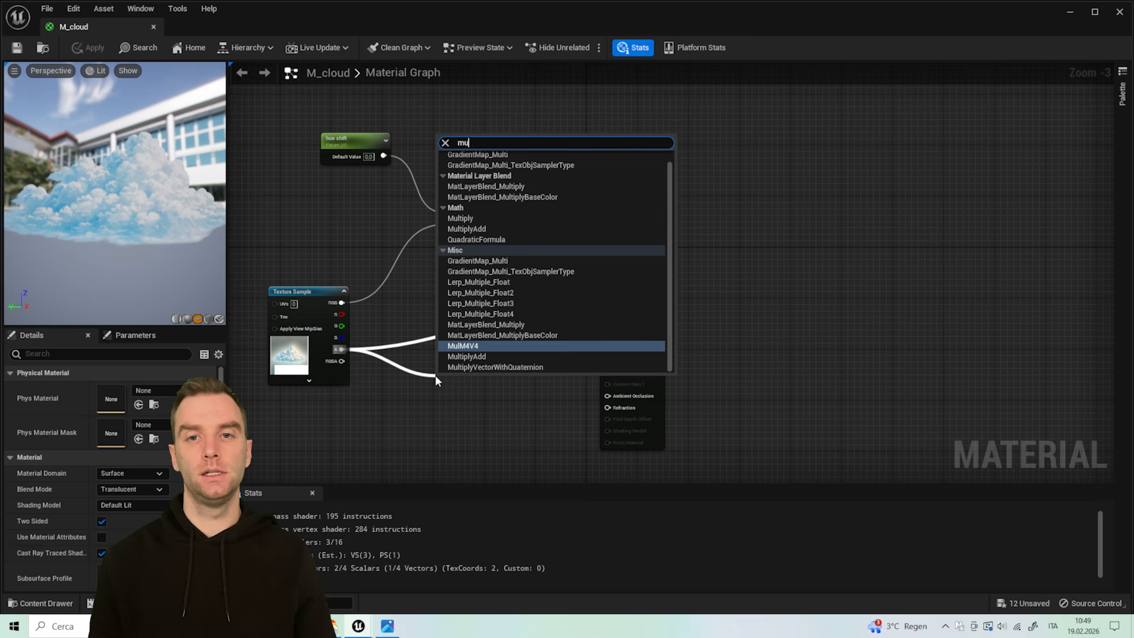
pyautogui.click(460, 218)
pyautogui.moveTo(451, 385); pyautogui.dragTo(424, 360)
pyautogui.click(316, 424)
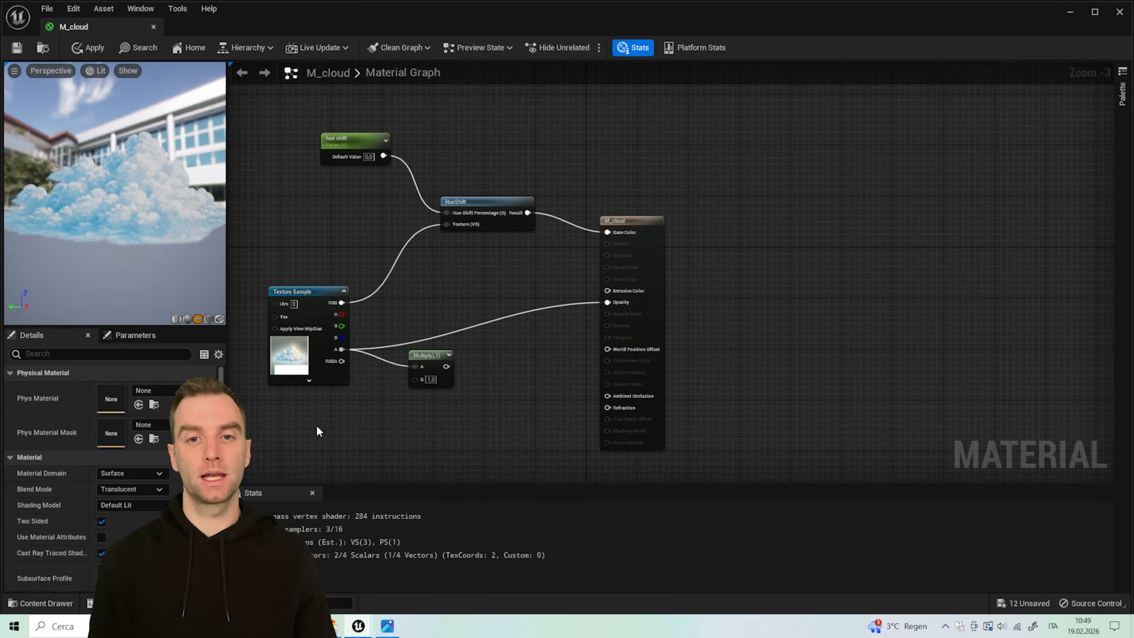
# - Add a scalar parameter named Opacity below the texture and connect it to the Multiply node's B input
pyautogui.click(346, 427)
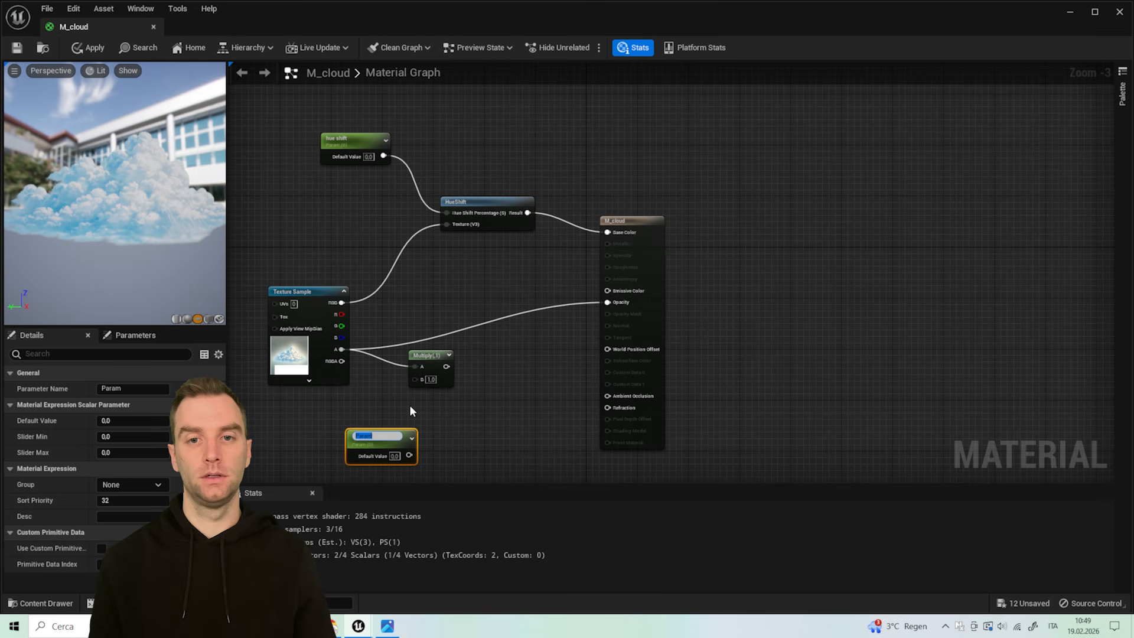
pyautogui.write('Opacity')
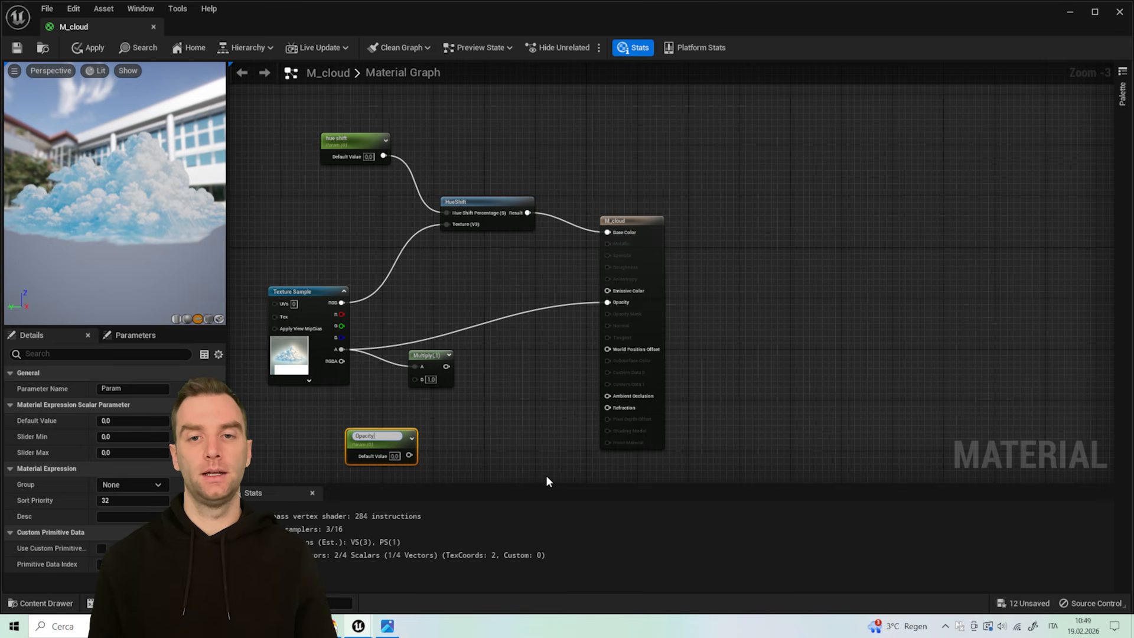
pyautogui.click(508, 466)
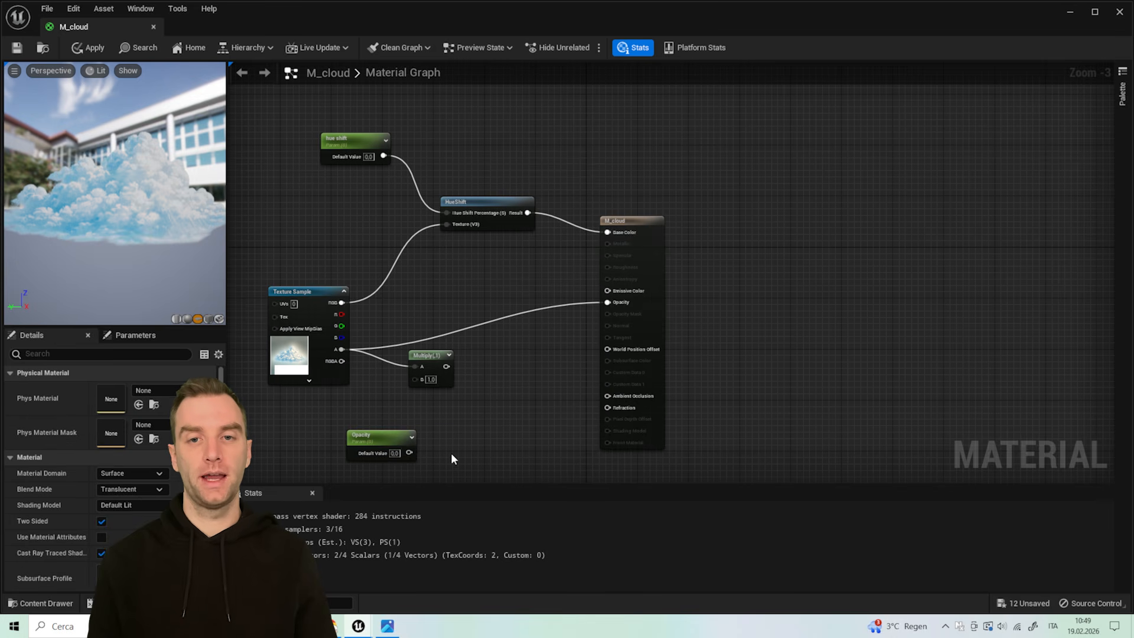
pyautogui.moveTo(408, 453); pyautogui.dragTo(413, 381)
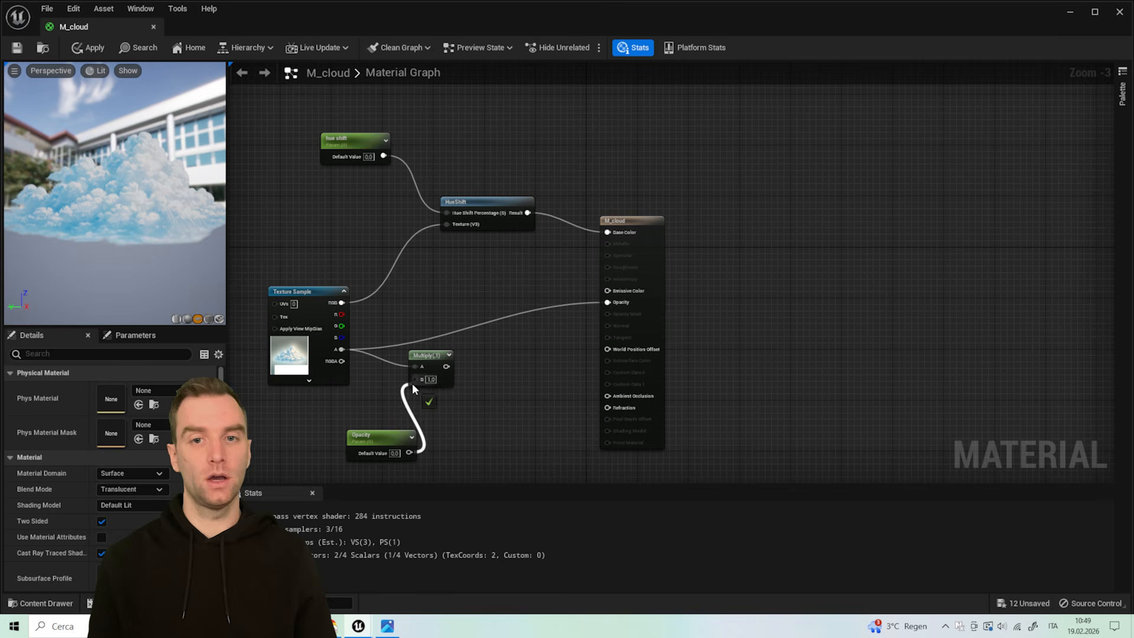
pyautogui.moveTo(397, 437); pyautogui.dragTo(370, 428)
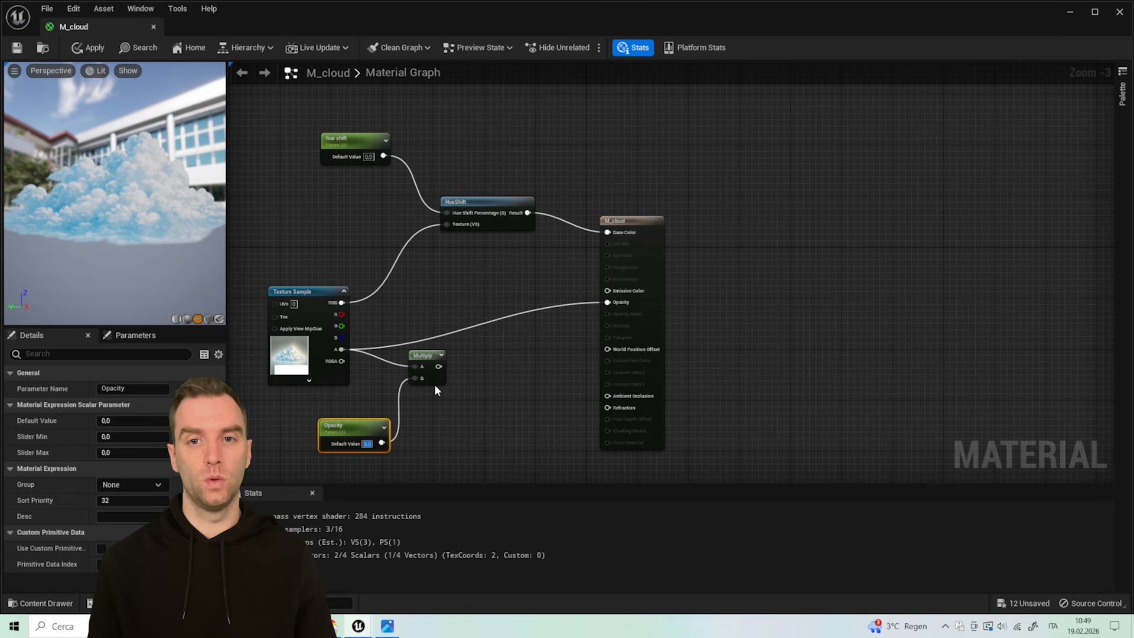
# - Connect the Multiply result to the material's Opacity, save, and set the Opacity parameter's default value to 1
pyautogui.moveTo(438, 366); pyautogui.dragTo(608, 303)
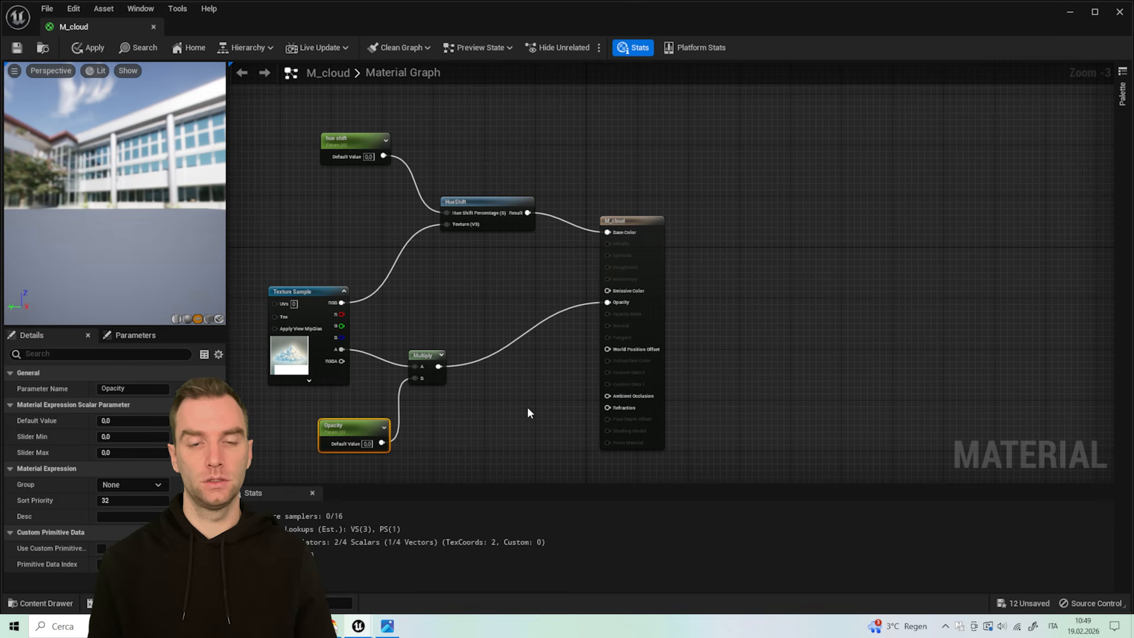
pyautogui.click(527, 406)
pyautogui.click(16, 49)
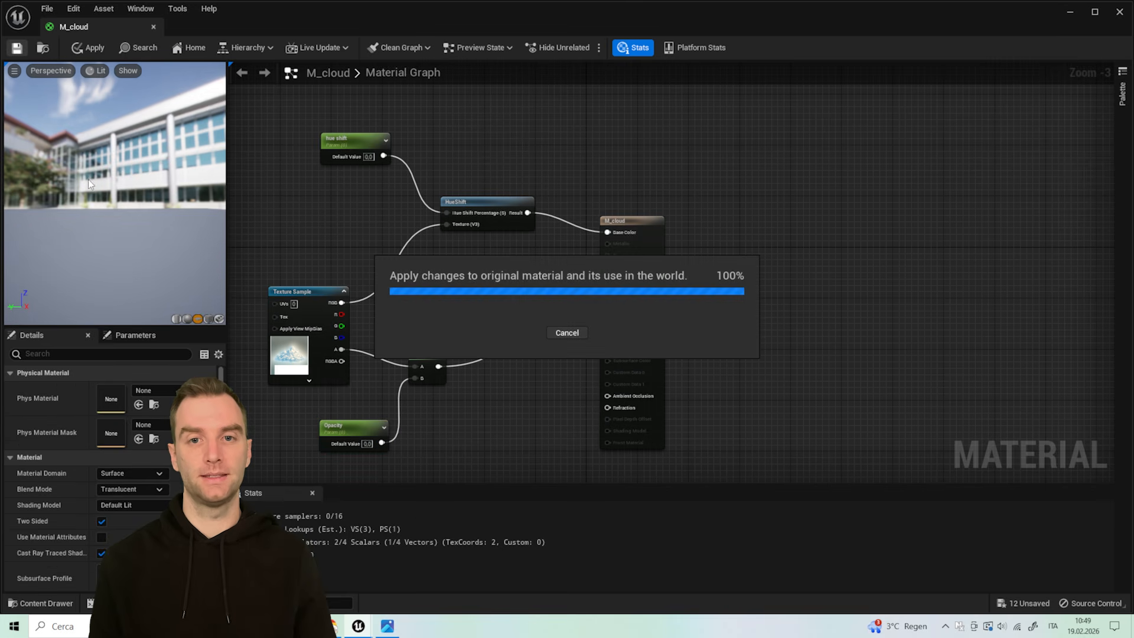
pyautogui.click(367, 443)
pyautogui.write('1')
pyautogui.click(385, 468)
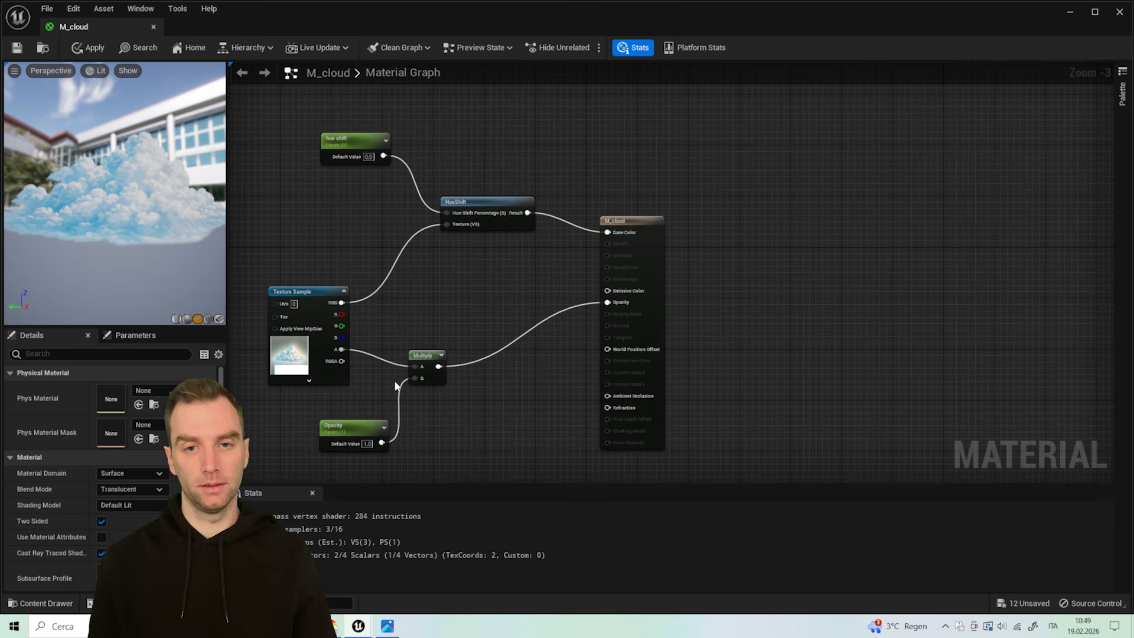
# - Add a Depth Fade node and route the Multiply result through its Opacity input into the material's Opacity
pyautogui.moveTo(437, 370); pyautogui.dragTo(424, 376)
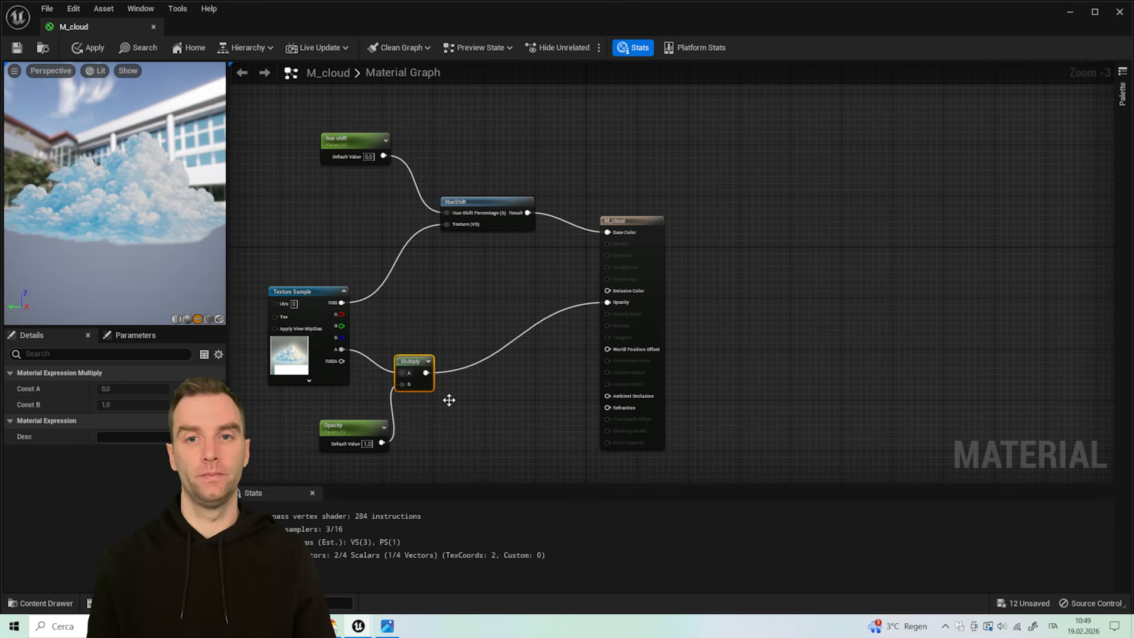
pyautogui.rightClick(482, 426)
pyautogui.write('deph')
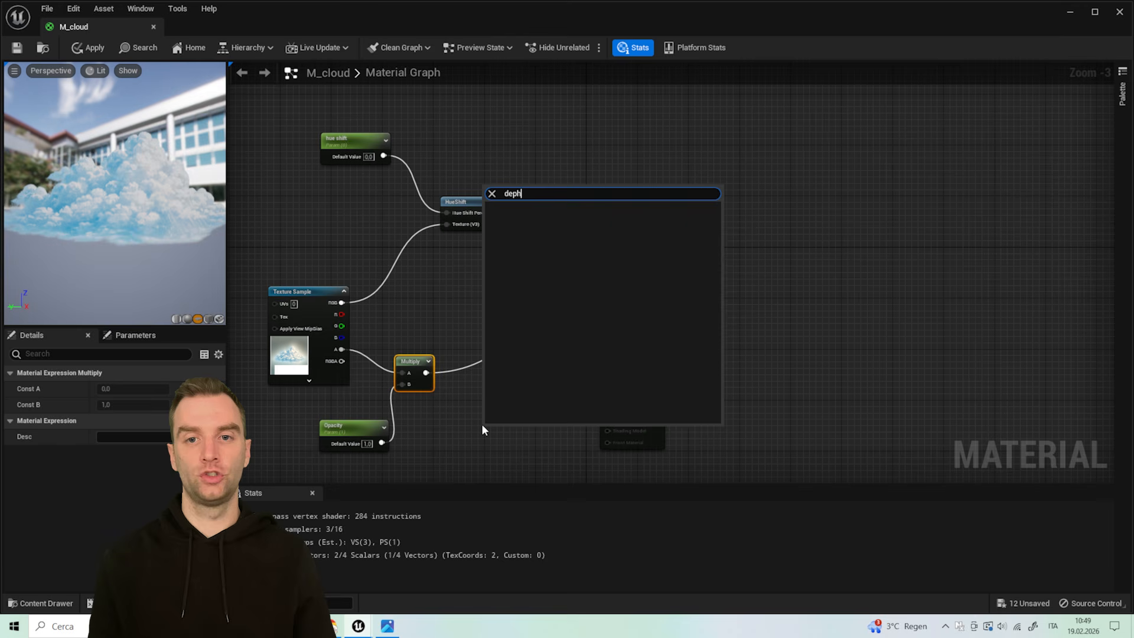
pyautogui.press('BackSpace')
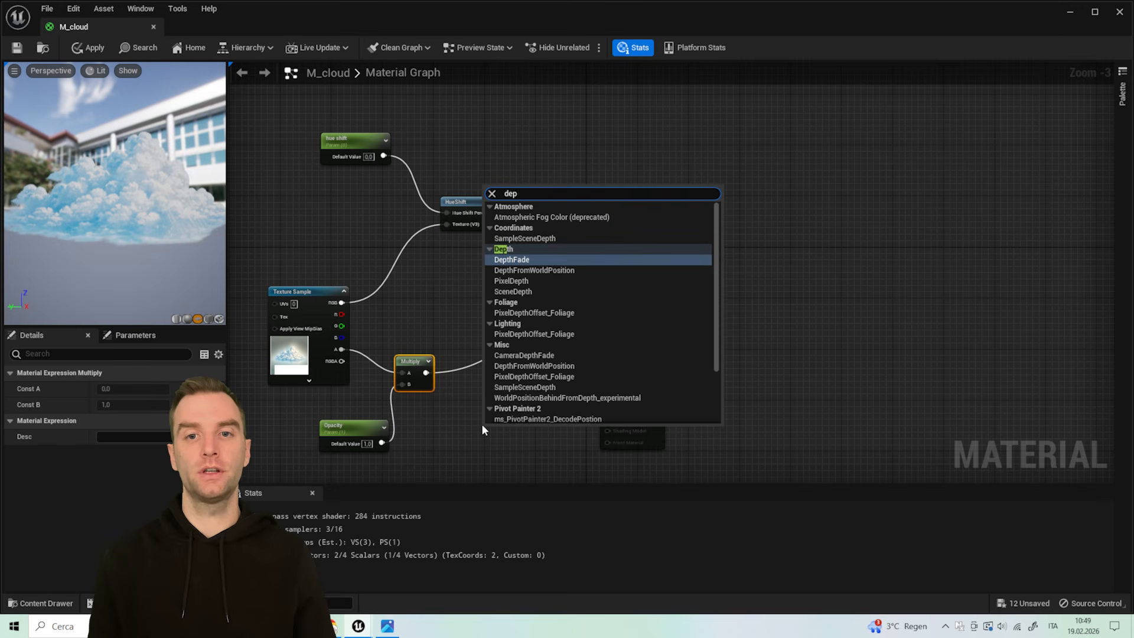
pyautogui.press('Escape')
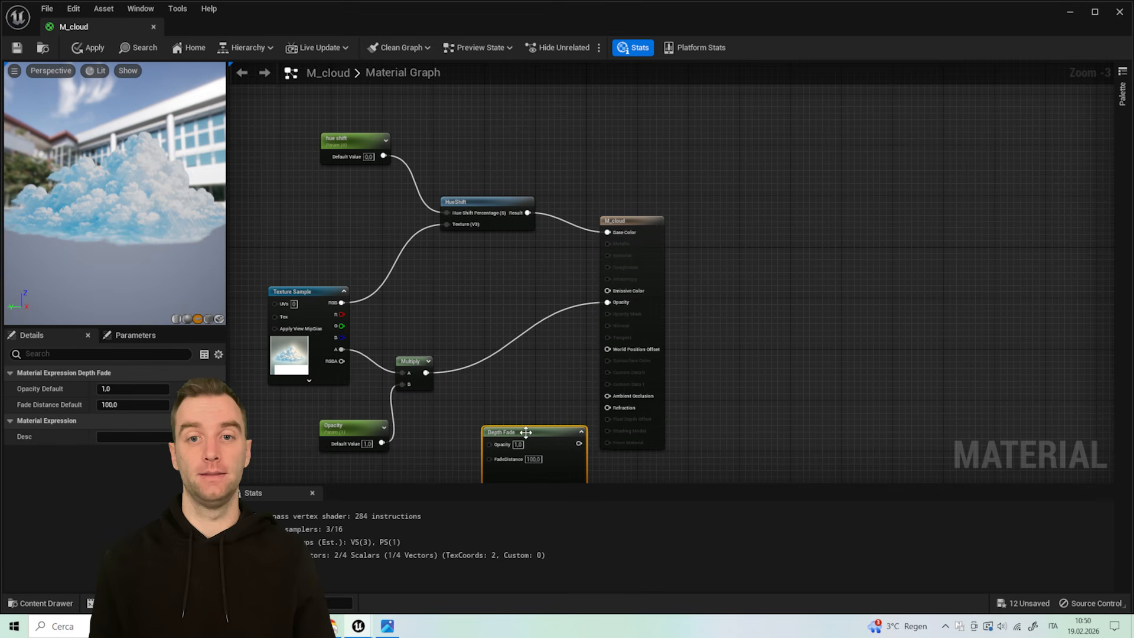
pyautogui.moveTo(526, 431); pyautogui.dragTo(503, 381)
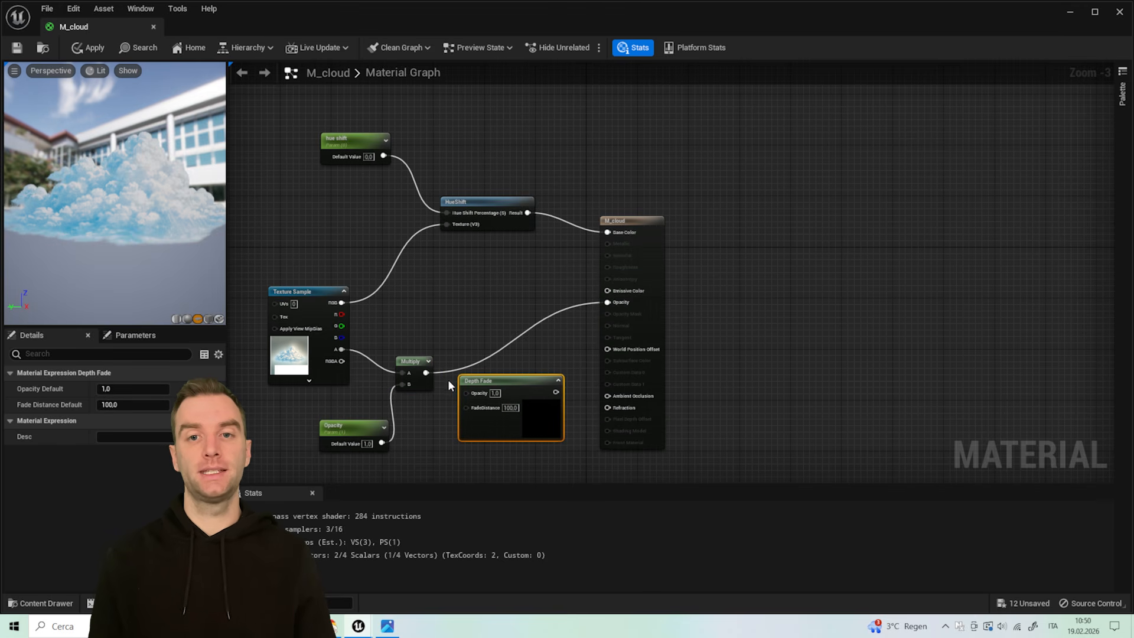
pyautogui.moveTo(426, 372); pyautogui.dragTo(469, 392)
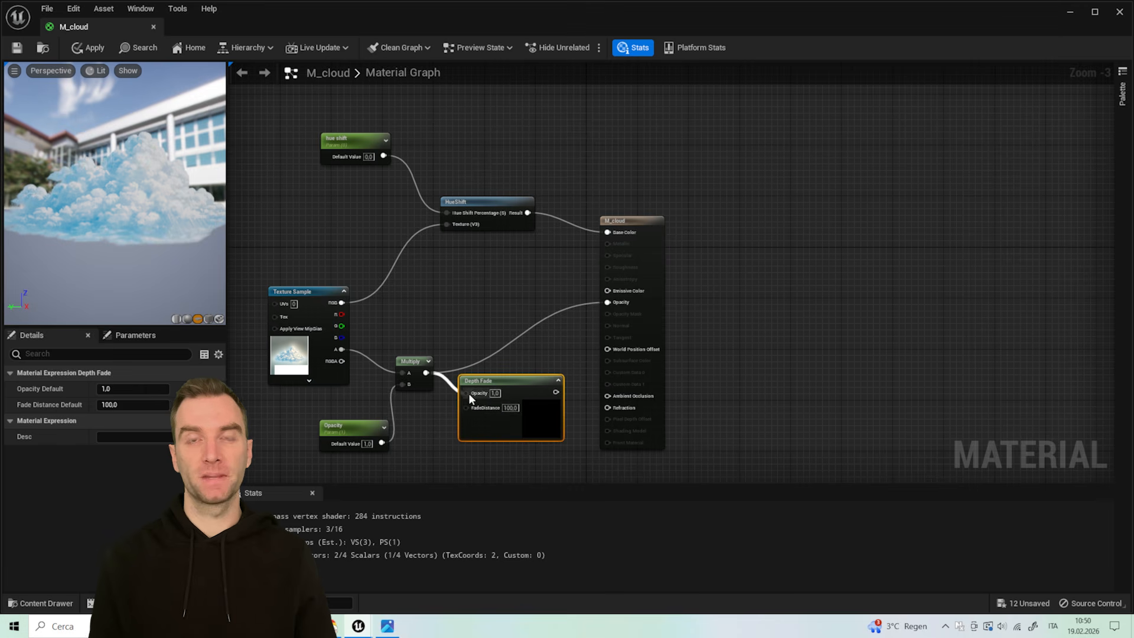
pyautogui.moveTo(554, 391); pyautogui.dragTo(607, 303)
pyautogui.moveTo(515, 380); pyautogui.dragTo(521, 348)
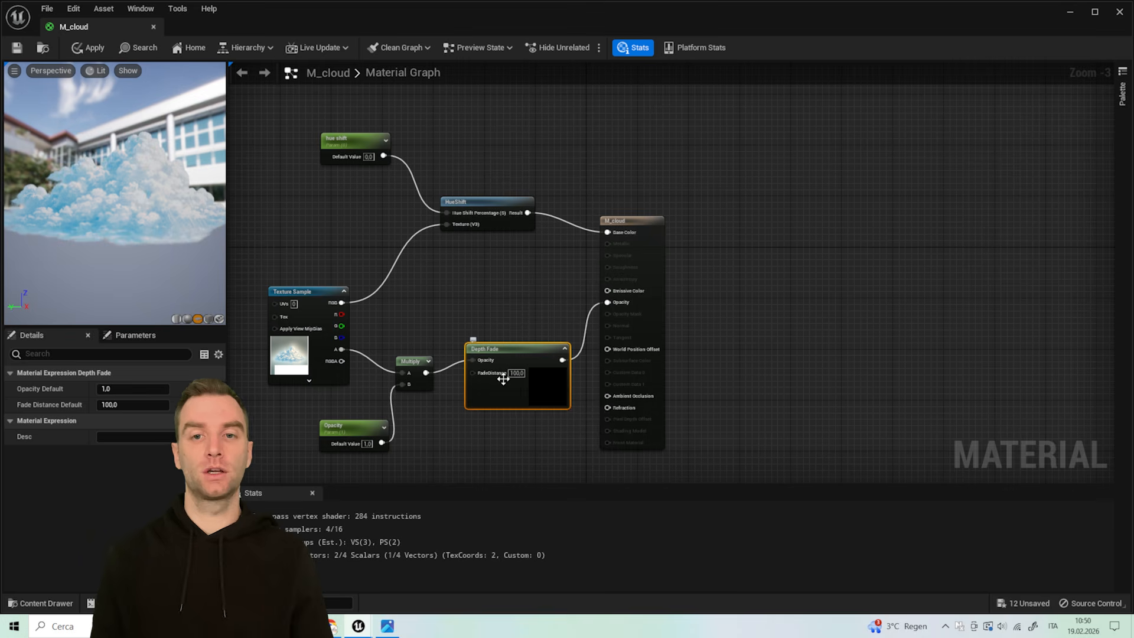
# - Add a scalar parameter named Bottom opacity below the Depth Fade node
pyautogui.click(448, 469)
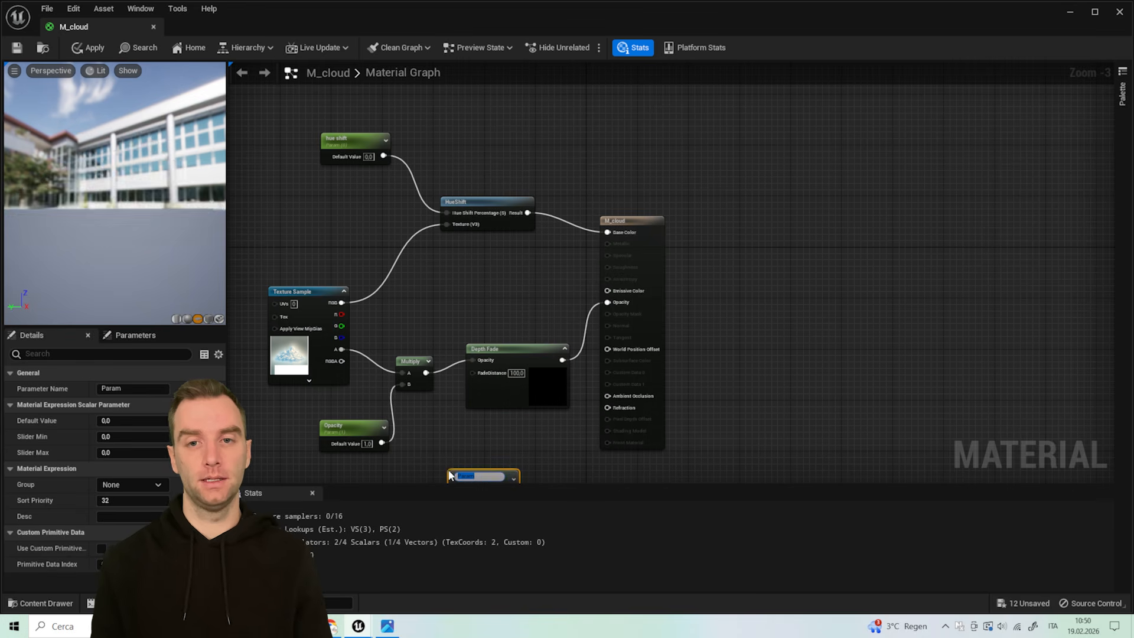
pyautogui.moveTo(480, 472); pyautogui.dragTo(479, 440)
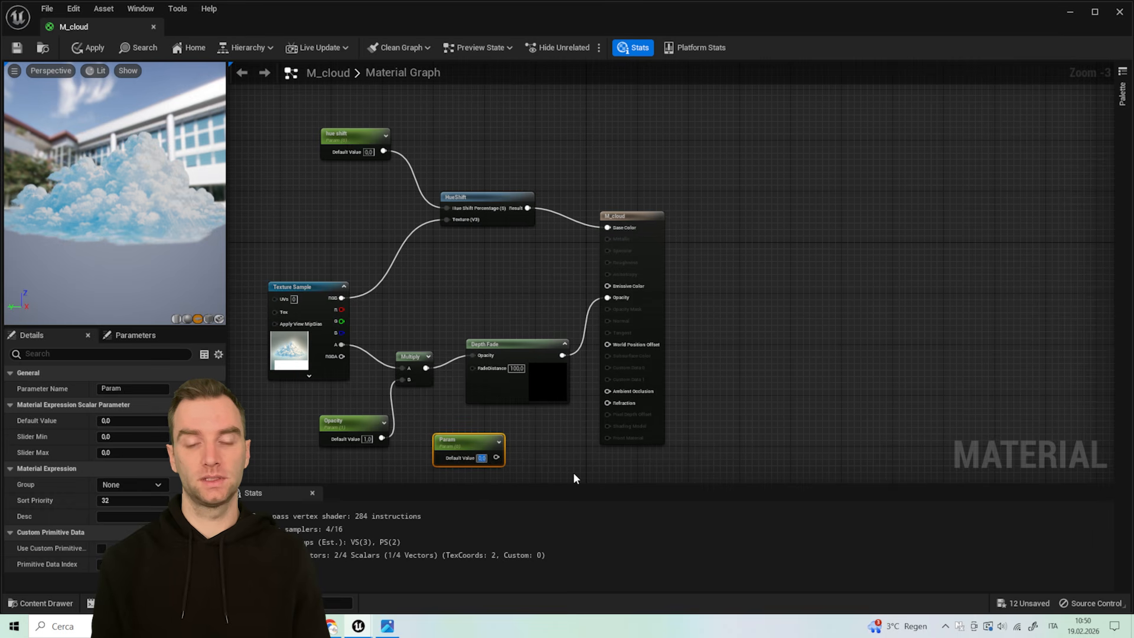
pyautogui.click(452, 439)
pyautogui.click(132, 389)
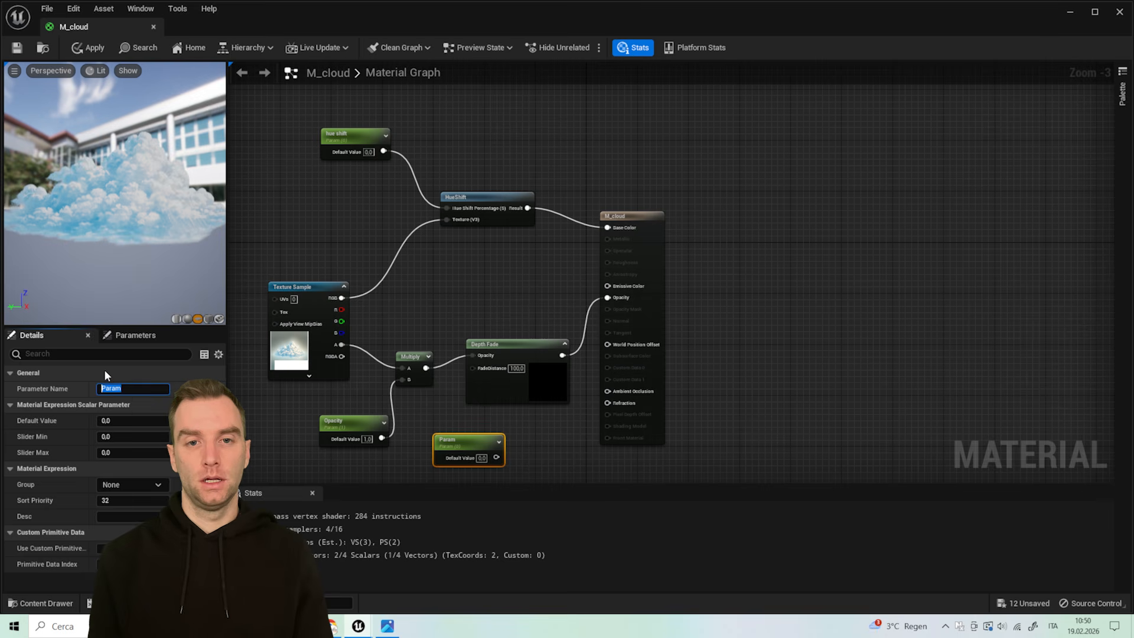
pyautogui.write('Bottom')
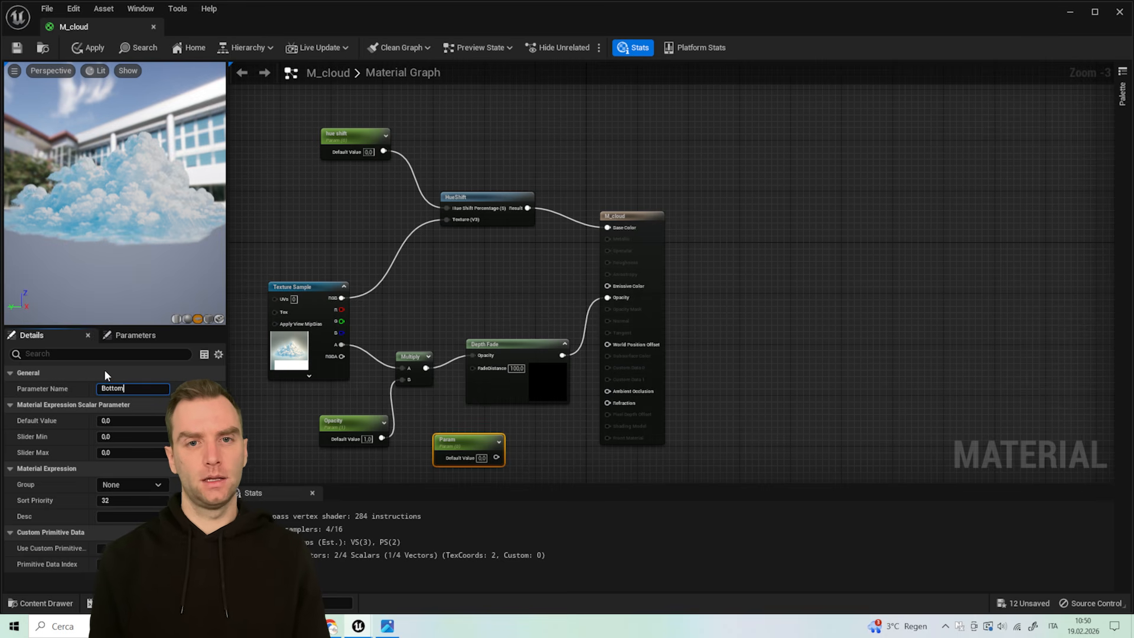
pyautogui.write(' opac')
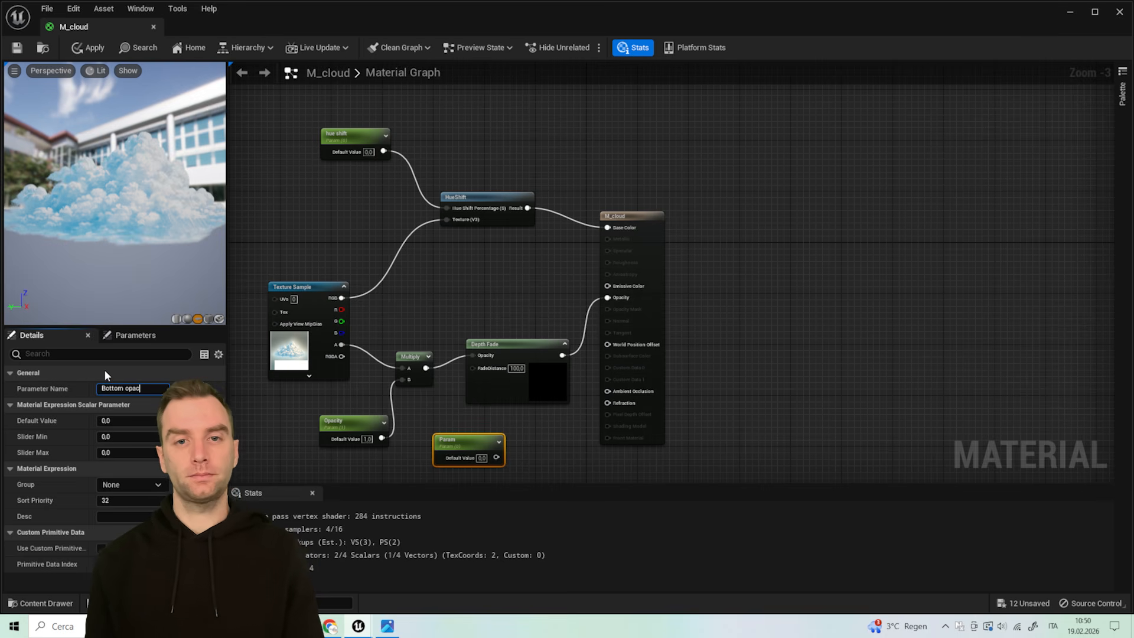
pyautogui.write('ity')
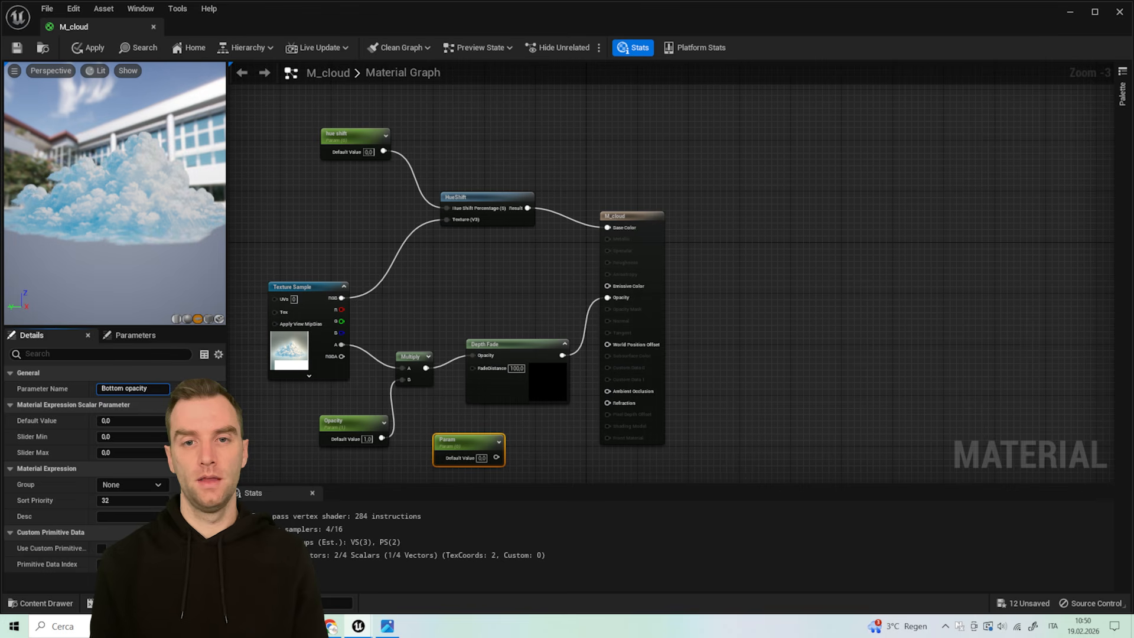
pyautogui.click(270, 427)
# - Connect Bottom opacity to the Depth Fade node's FadeDistance input and set its default value to 200
pyautogui.moveTo(497, 456); pyautogui.dragTo(474, 367)
pyautogui.click(475, 452)
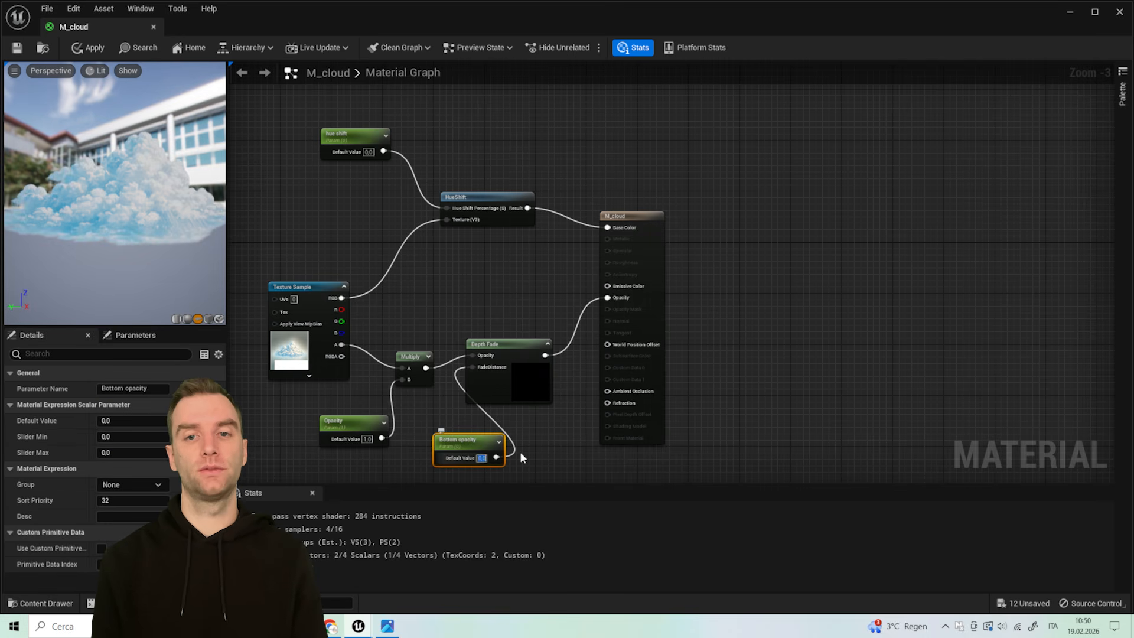
pyautogui.write('3')
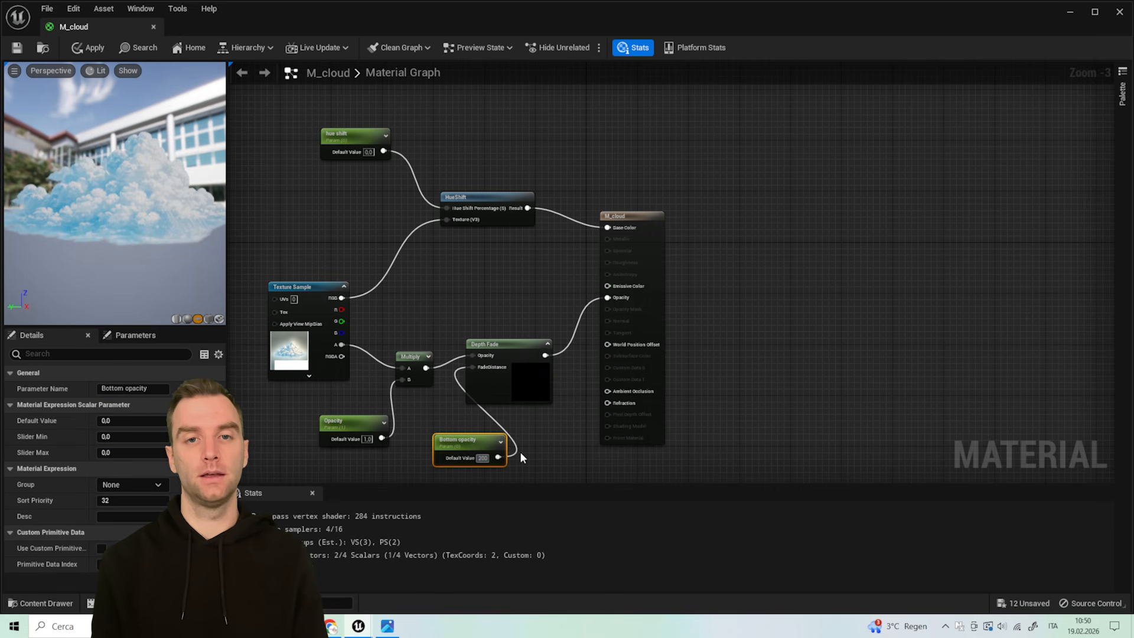
pyautogui.press('Return')
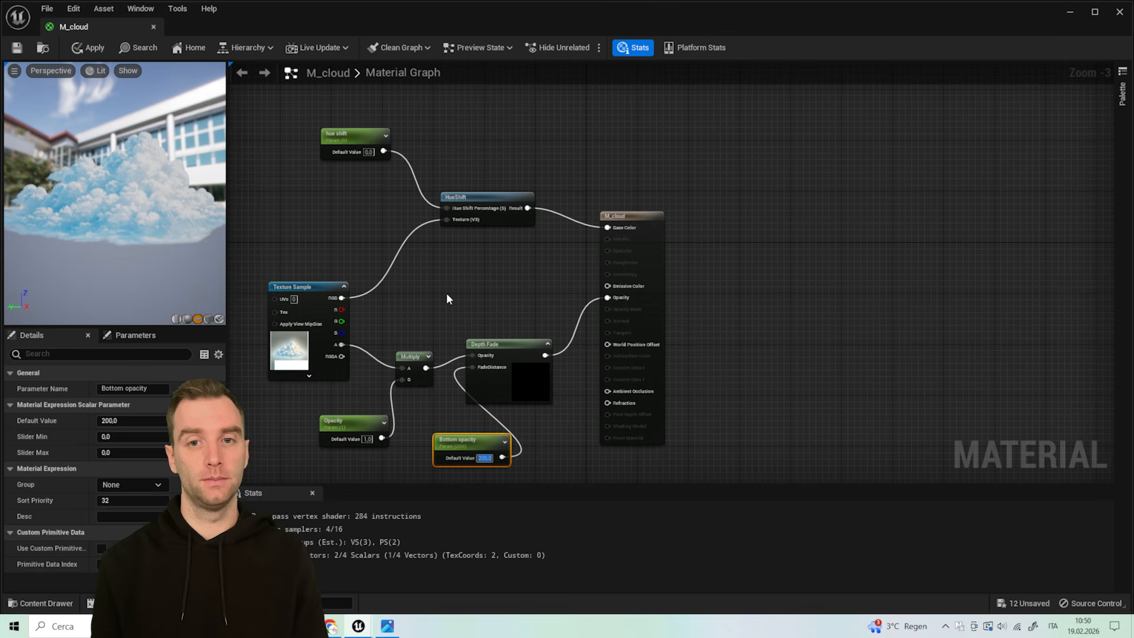
# - Set the Bottom opacity parameter's default value to 300 and save the material
pyautogui.write('300')
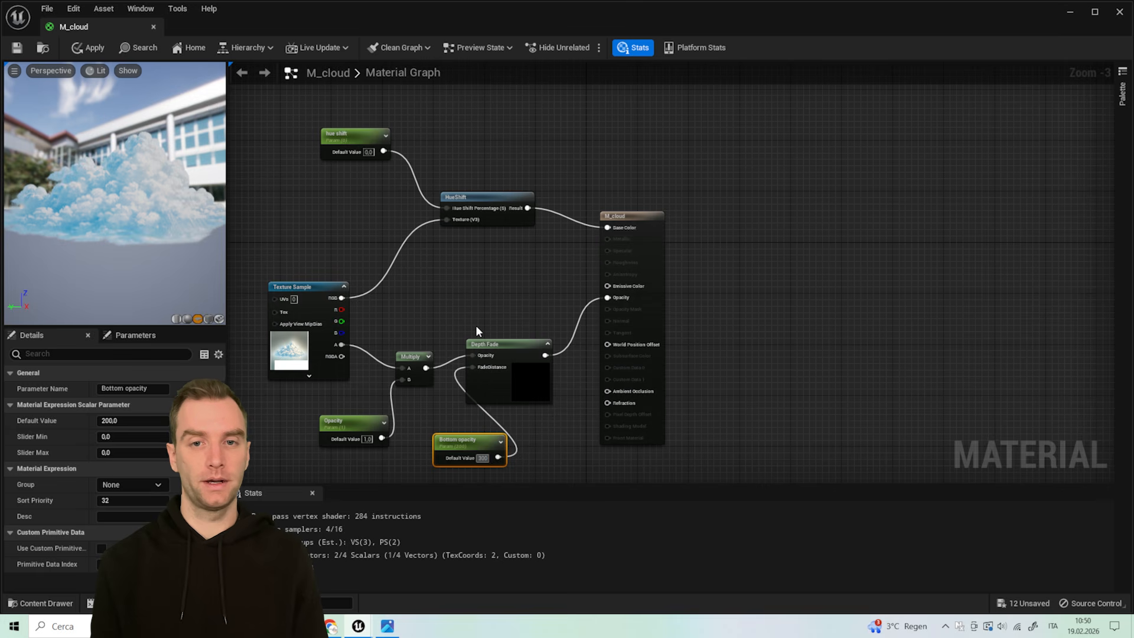
pyautogui.press('Return')
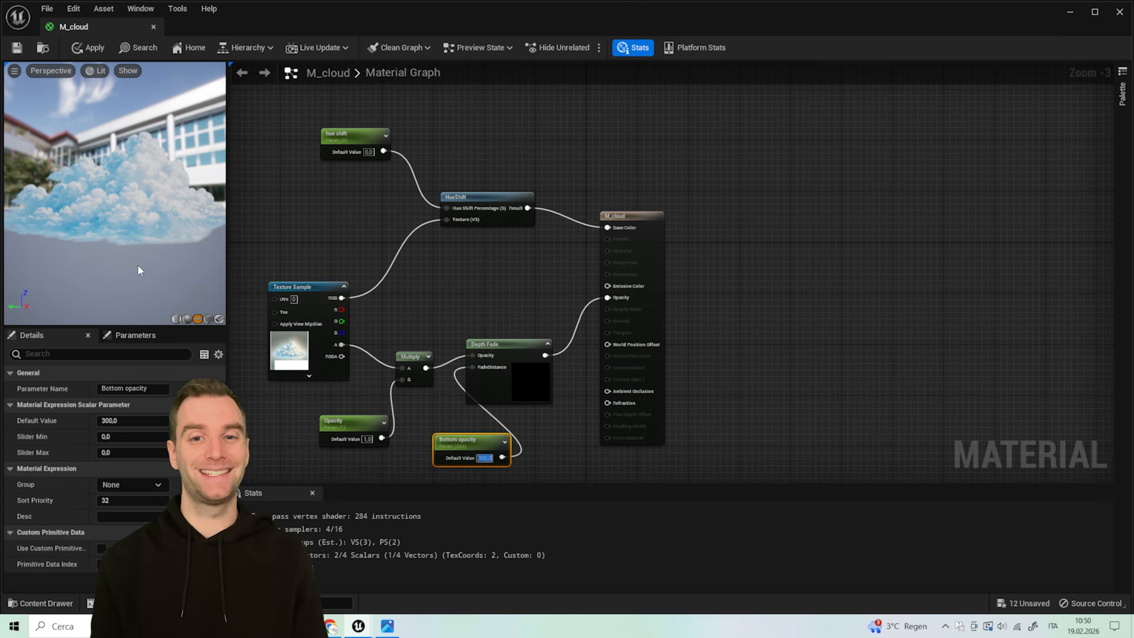
pyautogui.click(572, 448)
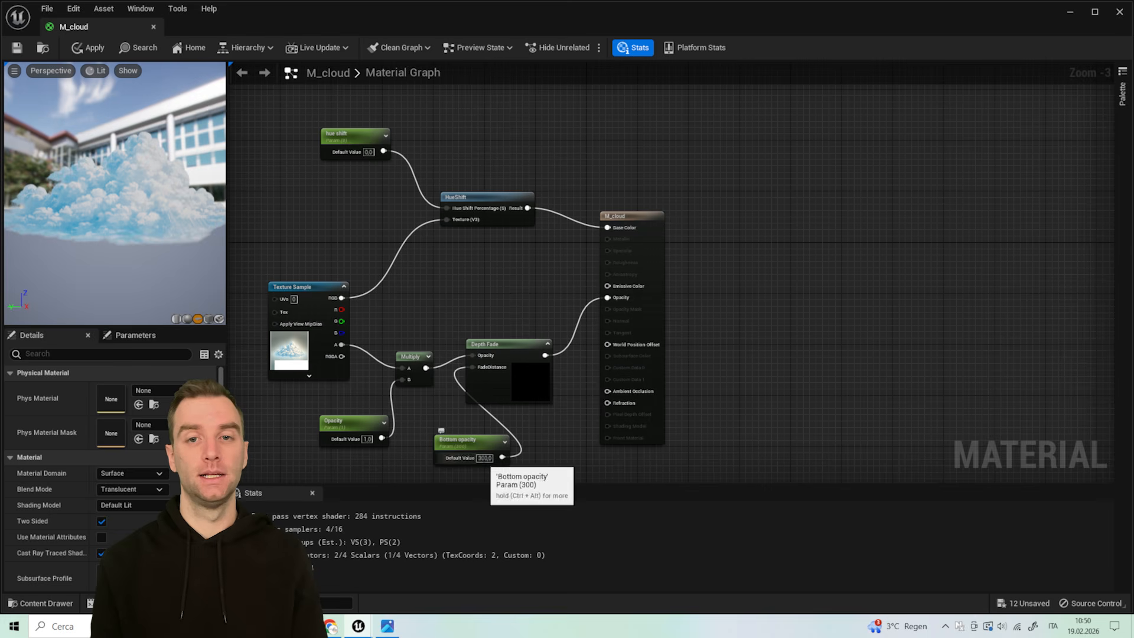
pyautogui.click(17, 47)
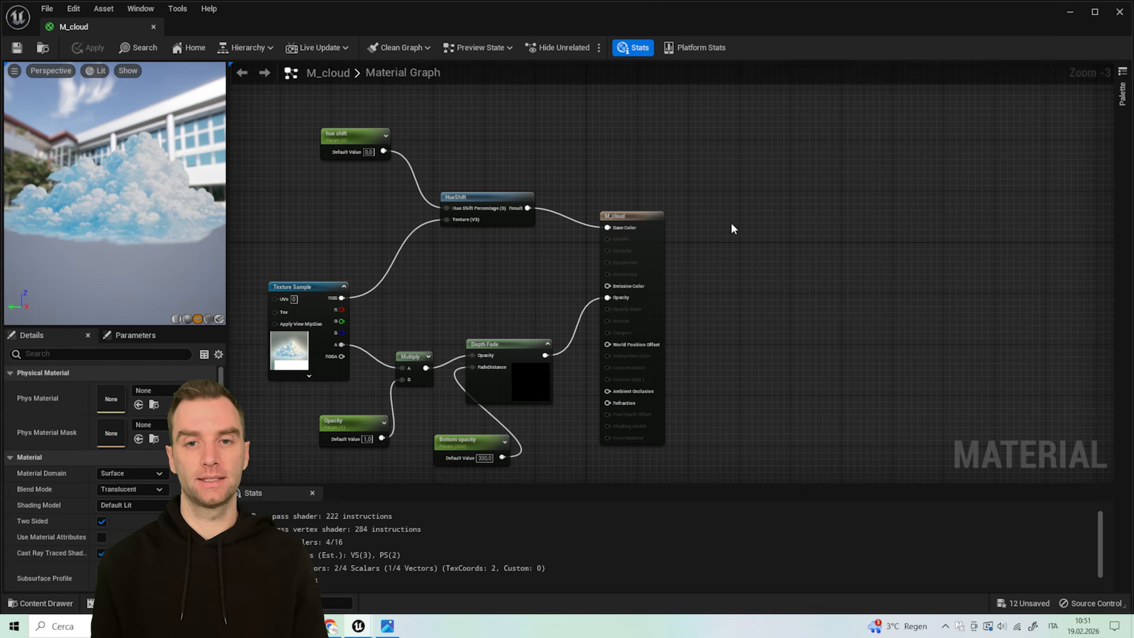
# - Return to the level, move the Content Browser out of the way, and place a Plane shape on the grass
pyautogui.click(1069, 12)
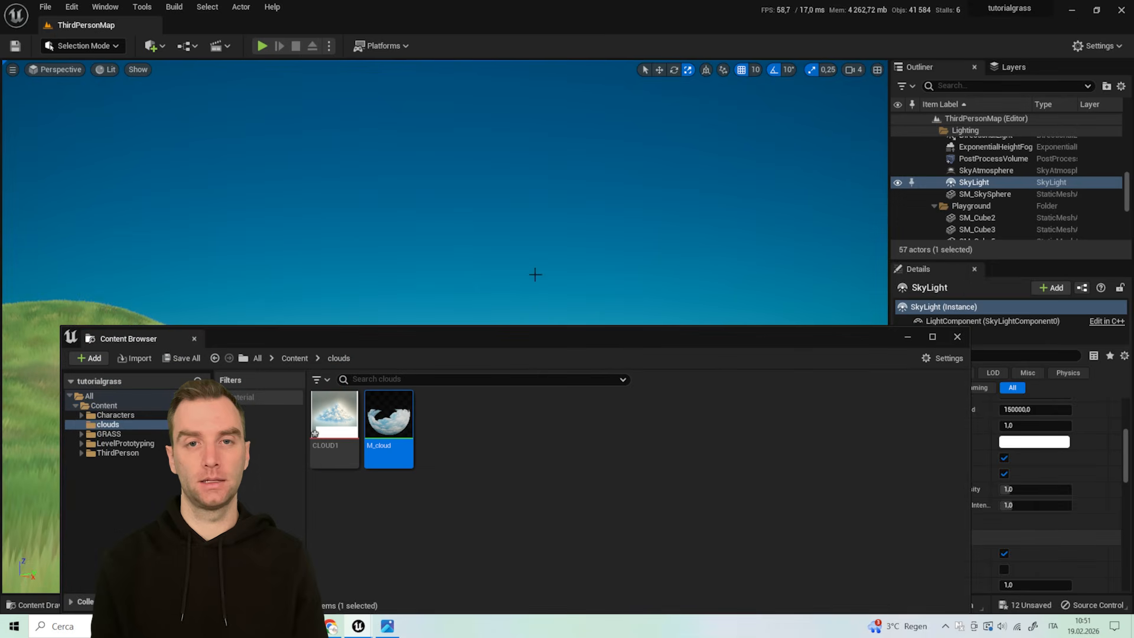
pyautogui.moveTo(616, 336); pyautogui.dragTo(561, 459)
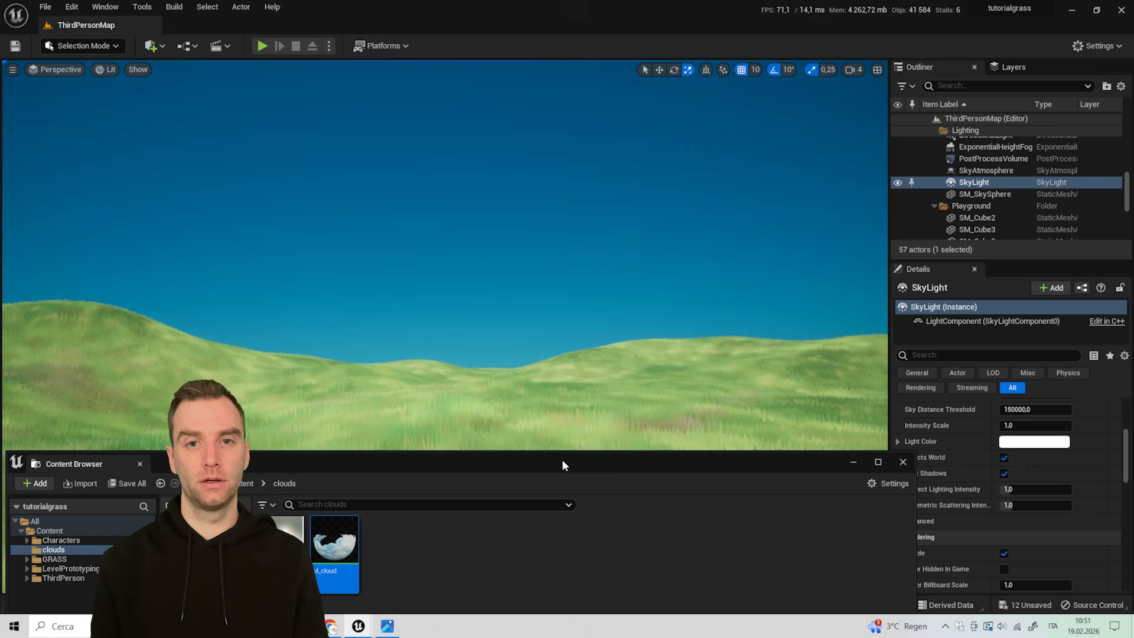
pyautogui.click(155, 44)
pyautogui.moveTo(177, 170)
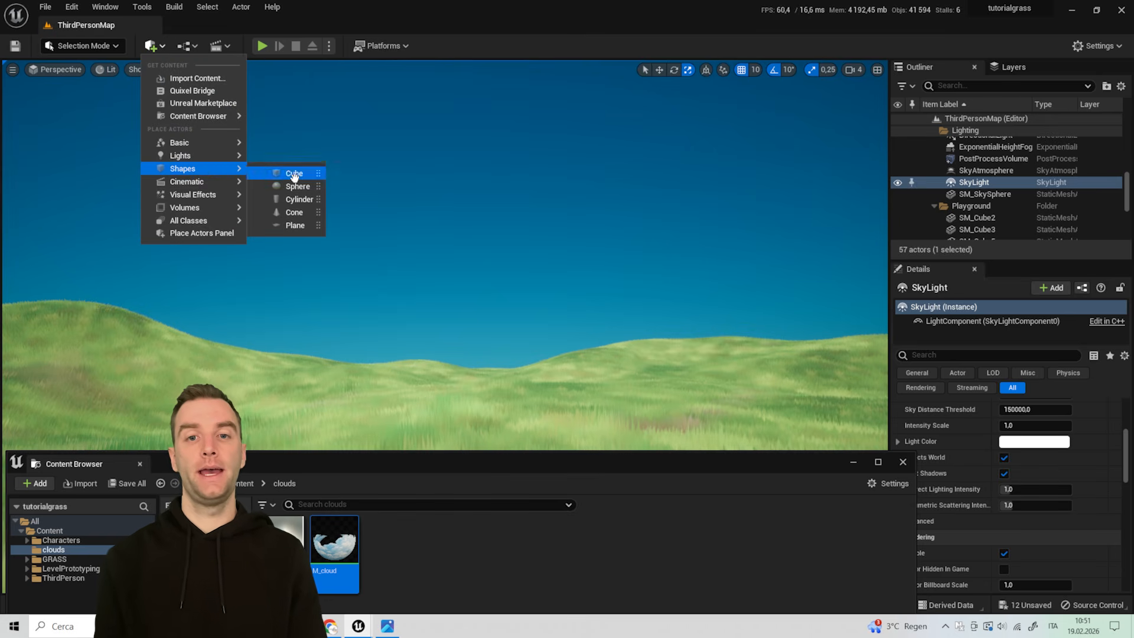
pyautogui.moveTo(288, 226); pyautogui.dragTo(362, 380)
# - Rotate the new plane so it stands upright on the grass, and scale it up uniformly into a large backdrop
pyautogui.click(675, 70)
pyautogui.moveTo(435, 89); pyautogui.dragTo(435, 171, button='right')
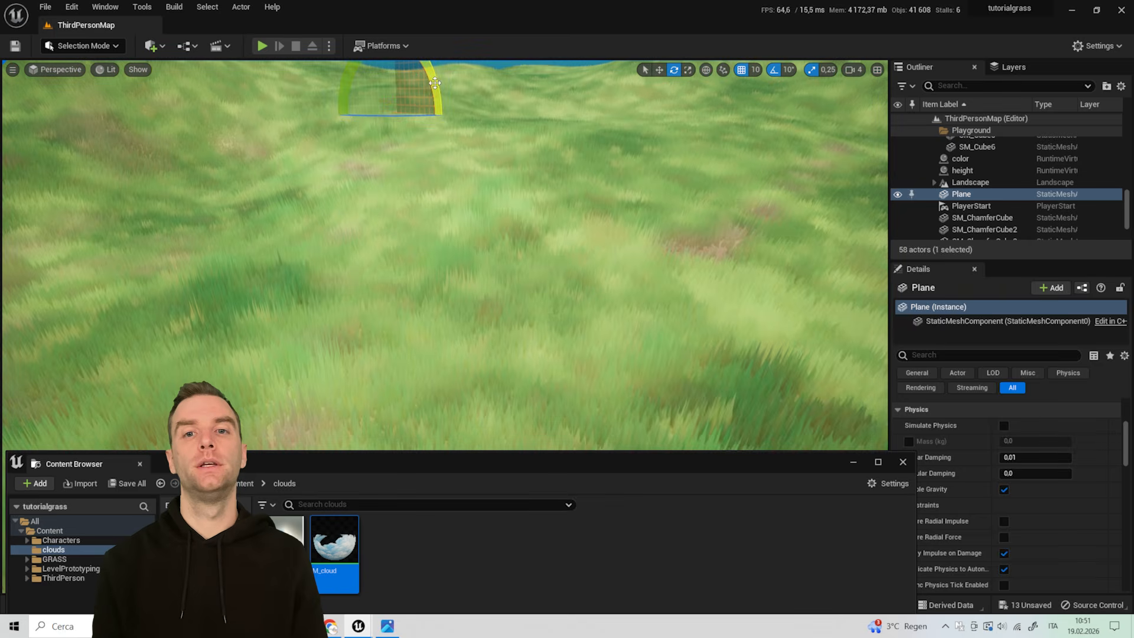
pyautogui.moveTo(435, 83); pyautogui.dragTo(436, 153)
pyautogui.click(687, 69)
pyautogui.moveTo(396, 113); pyautogui.dragTo(437, 89)
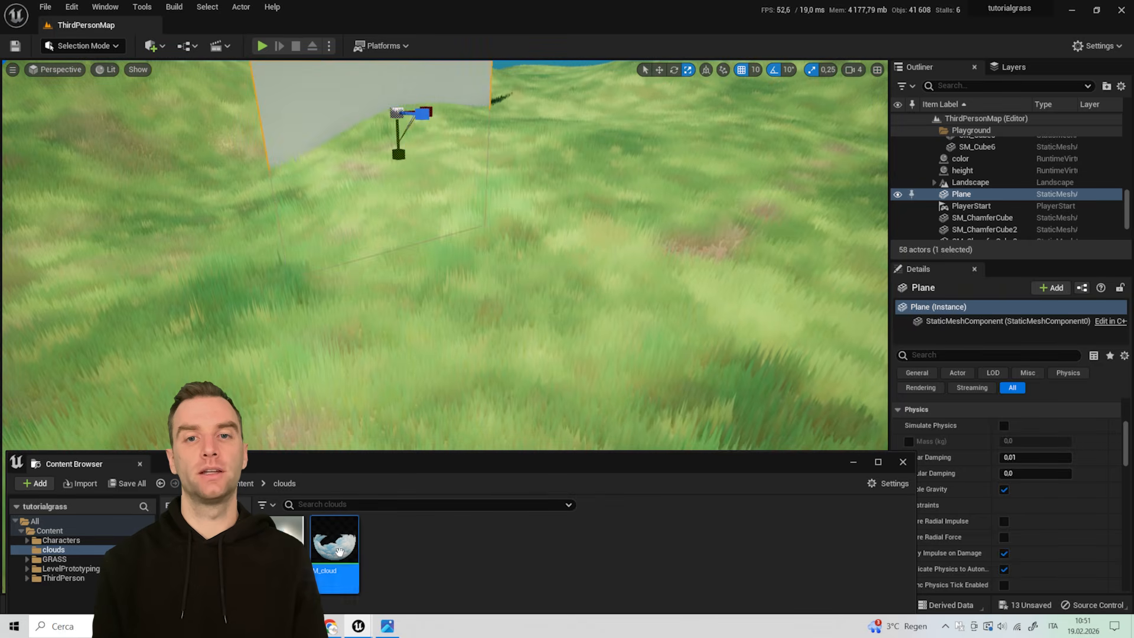
# - Apply the M_cloud material to the plane and rotate the plane so the cloud picture stands the right way up
pyautogui.moveTo(339, 551); pyautogui.dragTo(355, 142)
pyautogui.moveTo(366, 142); pyautogui.dragTo(366, 106, button='right')
pyautogui.click(674, 70)
pyautogui.moveTo(363, 201); pyautogui.dragTo(449, 200)
# - Reposition the cloud plane between the hills and raise it so the cloud rises above the grass
pyautogui.click(659, 69)
pyautogui.moveTo(367, 215)
pyautogui.mouseDown()
pyautogui.moveTo(532, 218)
pyautogui.moveTo(636, 197)
pyautogui.moveTo(570, 209)
pyautogui.moveTo(436, 190)
pyautogui.moveTo(357, 213)
pyautogui.mouseUp()
pyautogui.click(673, 70)
pyautogui.click(688, 69)
pyautogui.moveTo(357, 212); pyautogui.dragTo(358, 177, button='right')
pyautogui.click(660, 70)
pyautogui.moveTo(485, 255)
pyautogui.mouseDown()
pyautogui.moveTo(521, 256)
pyautogui.moveTo(503, 255)
pyautogui.mouseUp()
pyautogui.click(463, 540)
pyautogui.moveTo(476, 211); pyautogui.dragTo(478, 118)
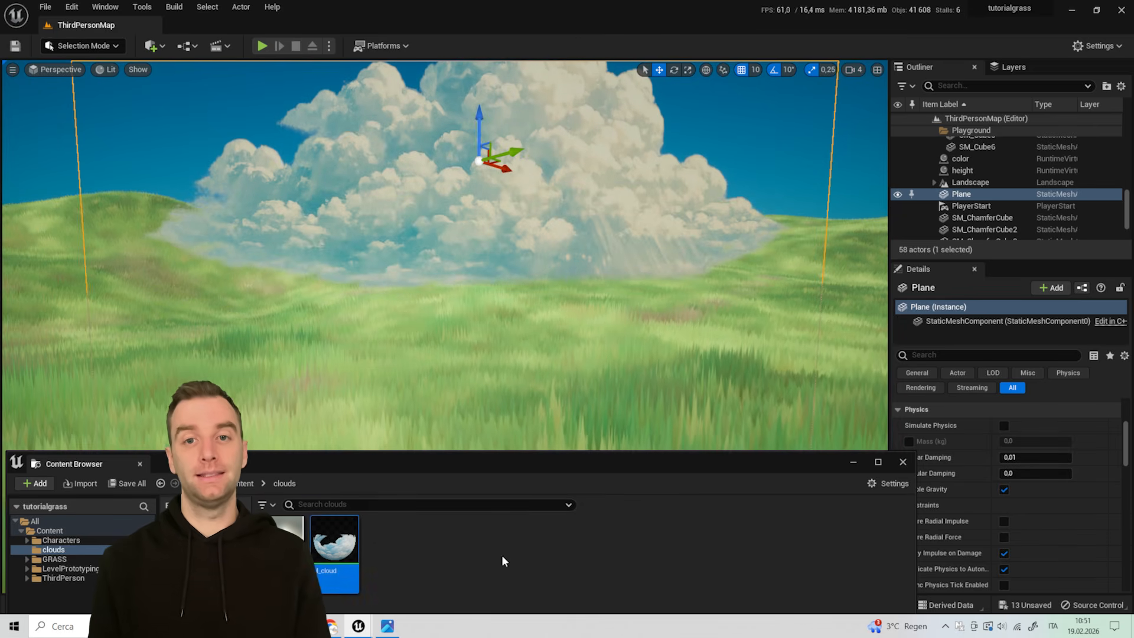
# - Create a material instance of M_cloud, keeping the name M_cloud_Inst, and apply it to the cloud plane
pyautogui.moveTo(253, 283); pyautogui.dragTo(295, 283, button='right')
pyautogui.rightClick(349, 549)
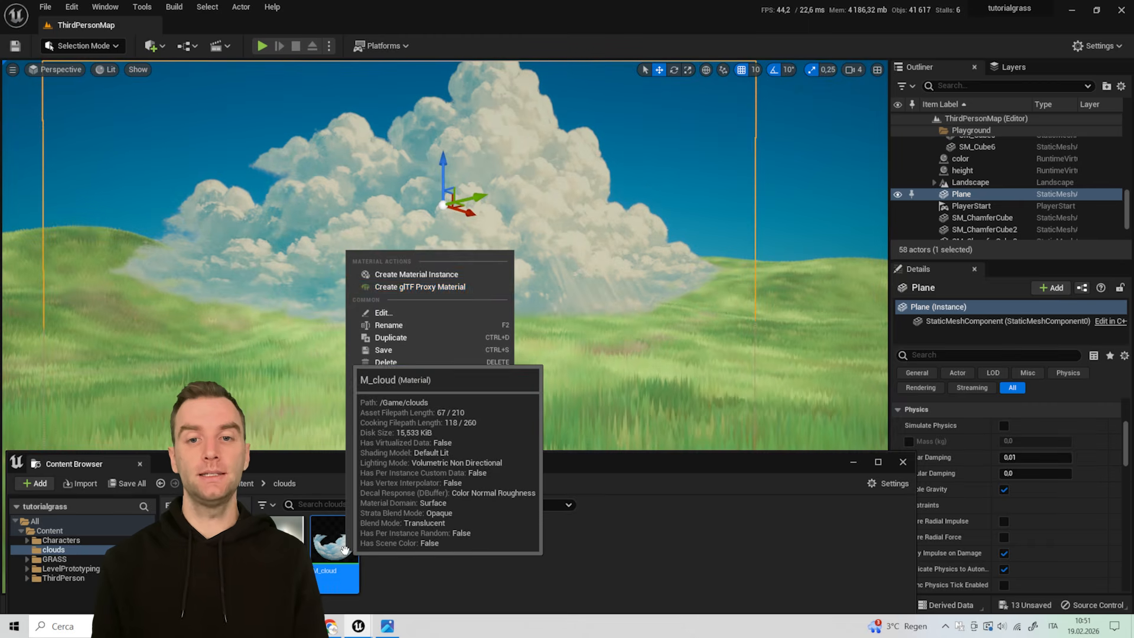
pyautogui.click(421, 274)
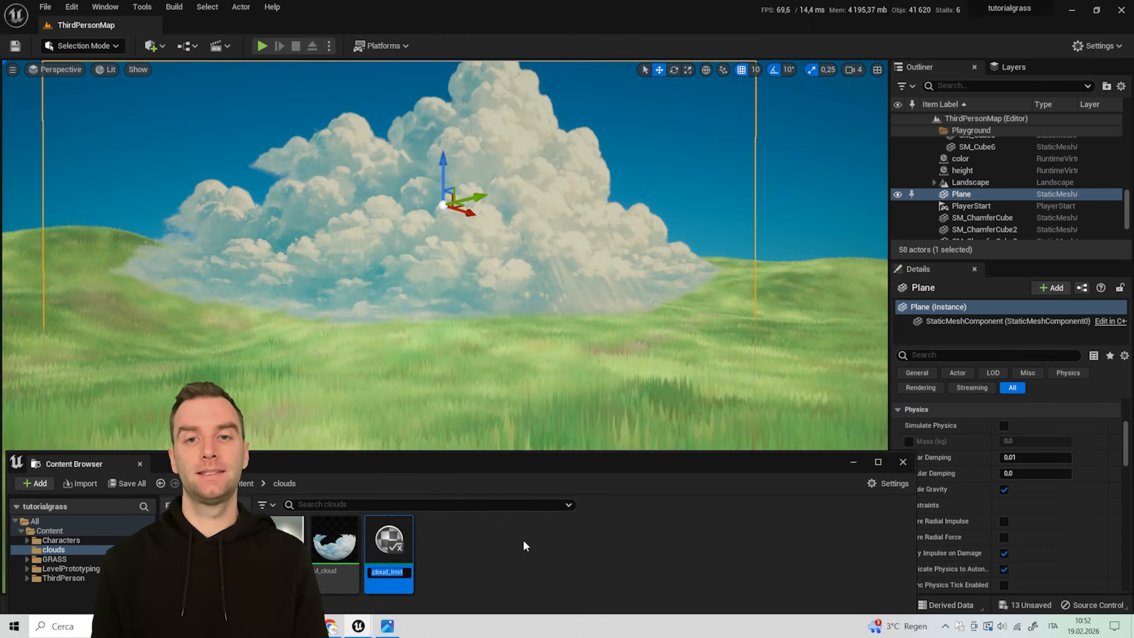
pyautogui.press('Return')
pyautogui.moveTo(381, 550); pyautogui.dragTo(393, 251)
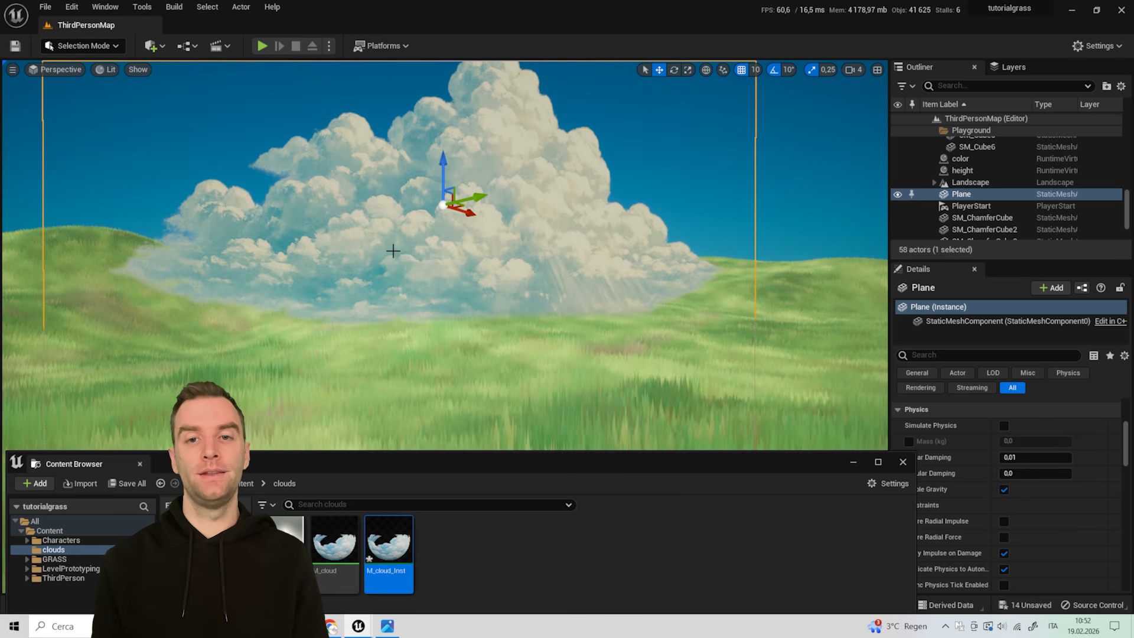
# - In M_cloud_Inst, override Bottom opacity with about 3319 to fade the cloud's base, and lower the plane slightly
pyautogui.doubleClick(388, 549)
pyautogui.click(453, 330)
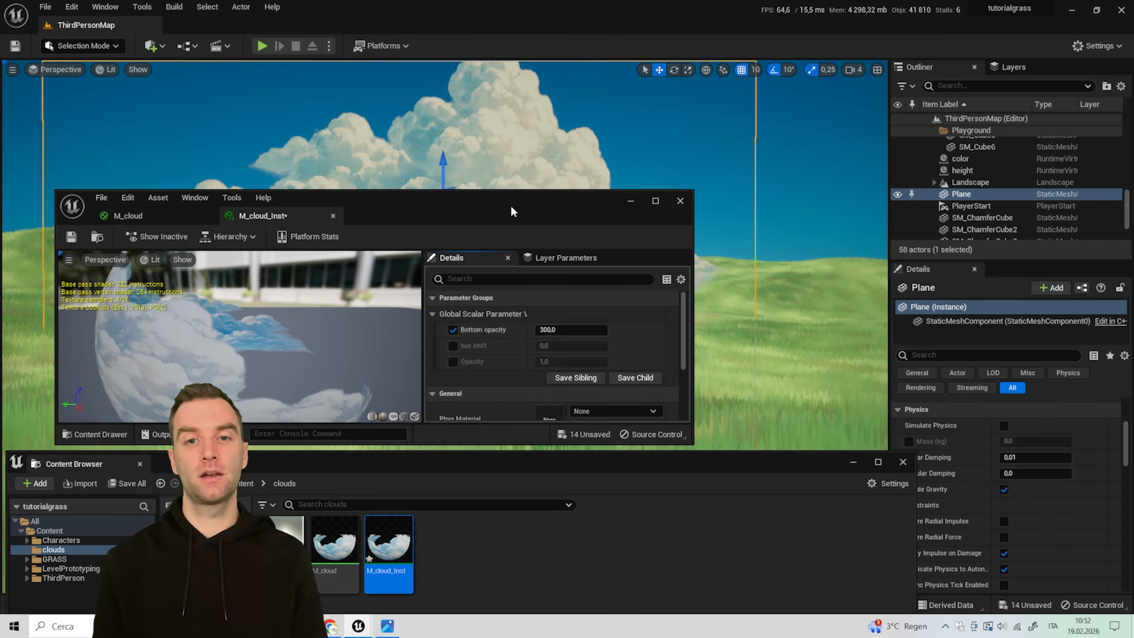
pyautogui.moveTo(512, 211); pyautogui.dragTo(528, 382)
pyautogui.moveTo(585, 500)
pyautogui.mouseDown()
pyautogui.moveTo(632, 501)
pyautogui.moveTo(603, 501)
pyautogui.mouseUp()
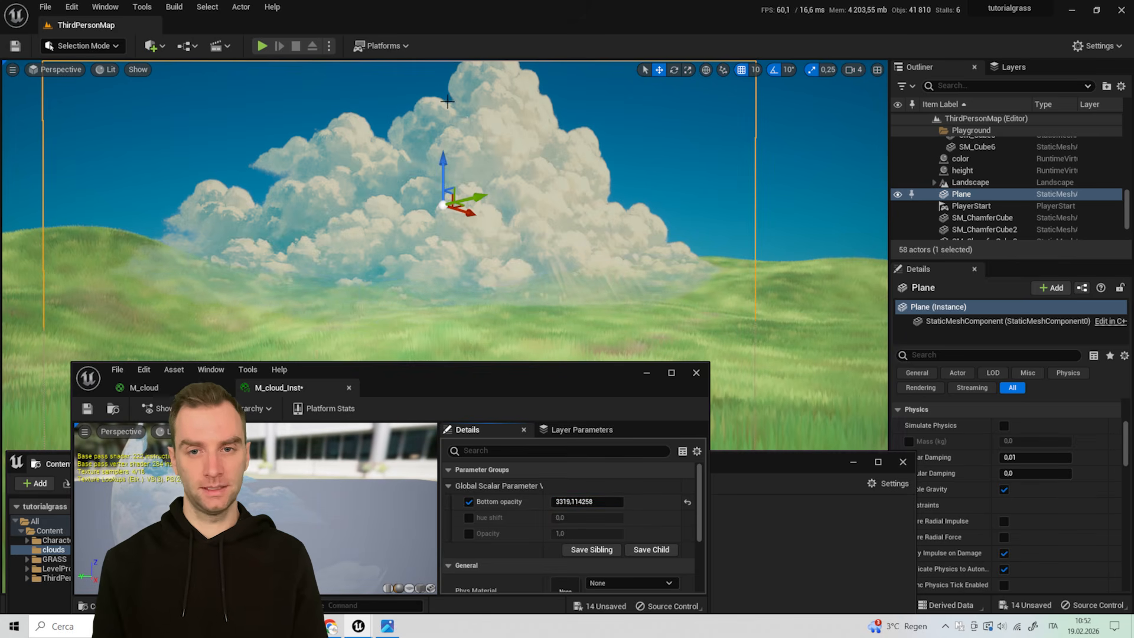
pyautogui.moveTo(438, 168)
pyautogui.mouseDown()
pyautogui.moveTo(437, 193)
pyautogui.moveTo(436, 178)
pyautogui.mouseUp()
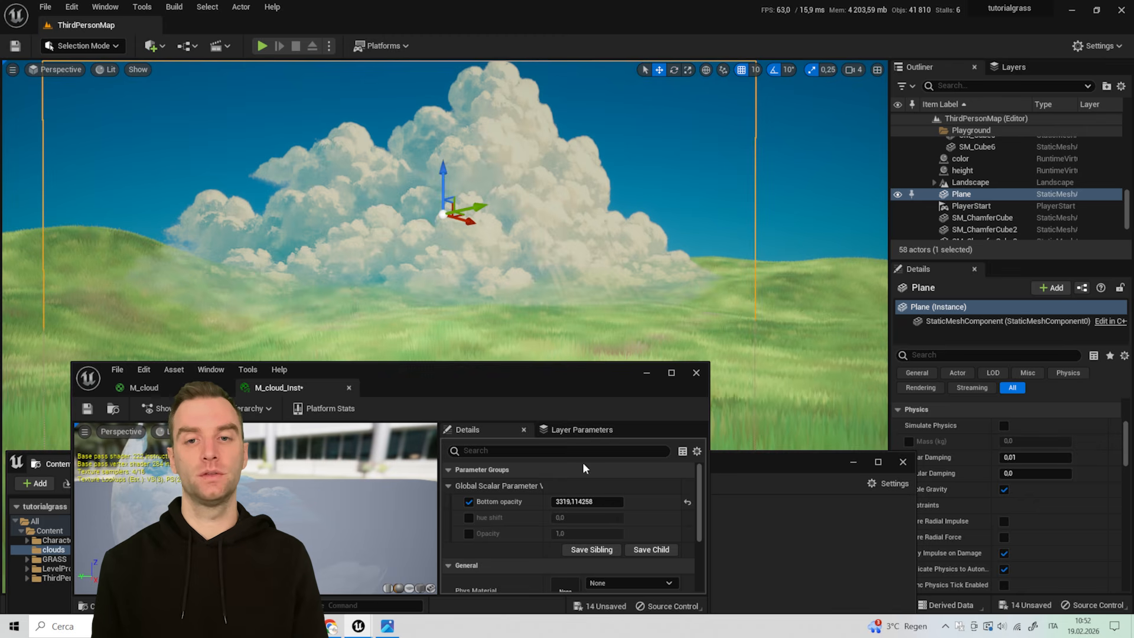
# - Enable the Opacity override in M_cloud_Inst, try a slightly higher value, and set it to 1
pyautogui.click(468, 533)
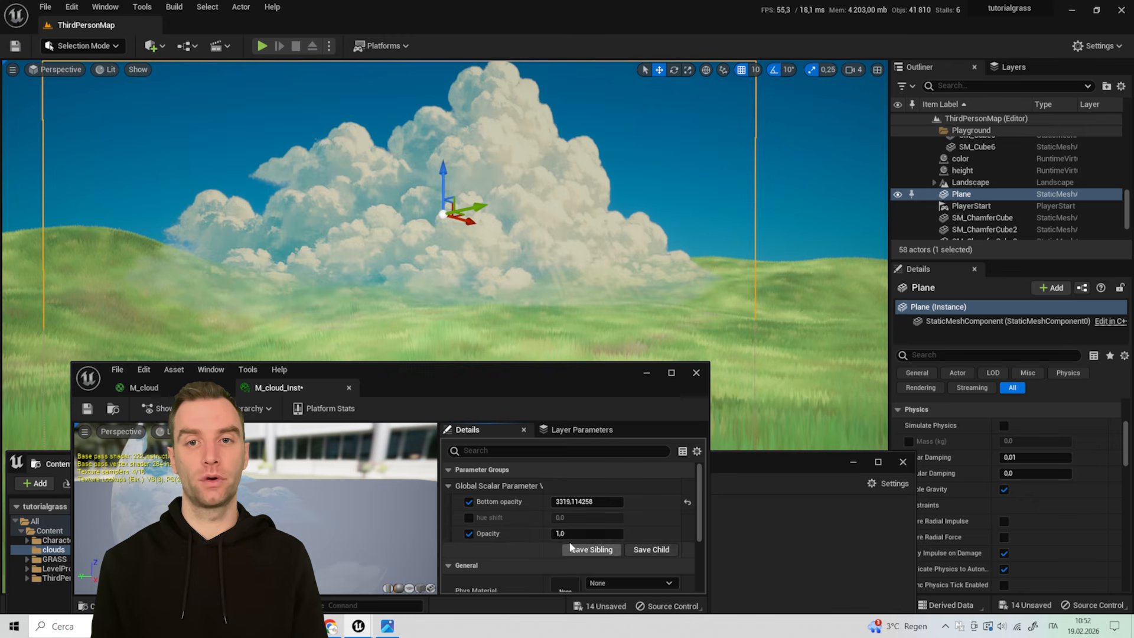
pyautogui.moveTo(585, 533)
pyautogui.mouseDown()
pyautogui.moveTo(608, 533)
pyautogui.moveTo(561, 533)
pyautogui.moveTo(587, 533)
pyautogui.mouseUp()
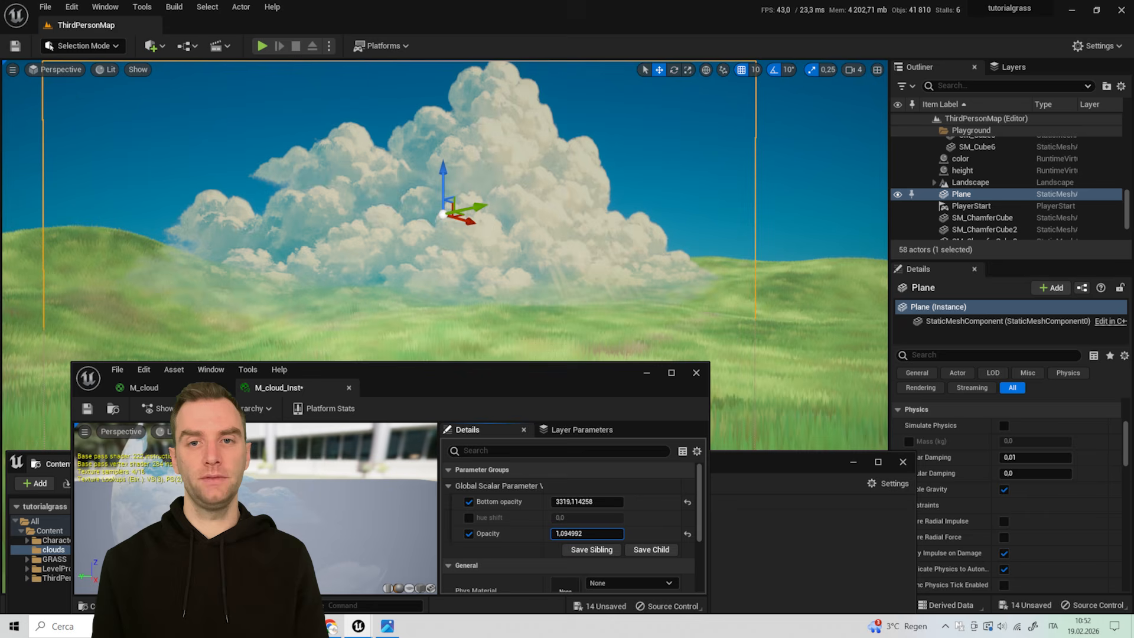
pyautogui.click(579, 534)
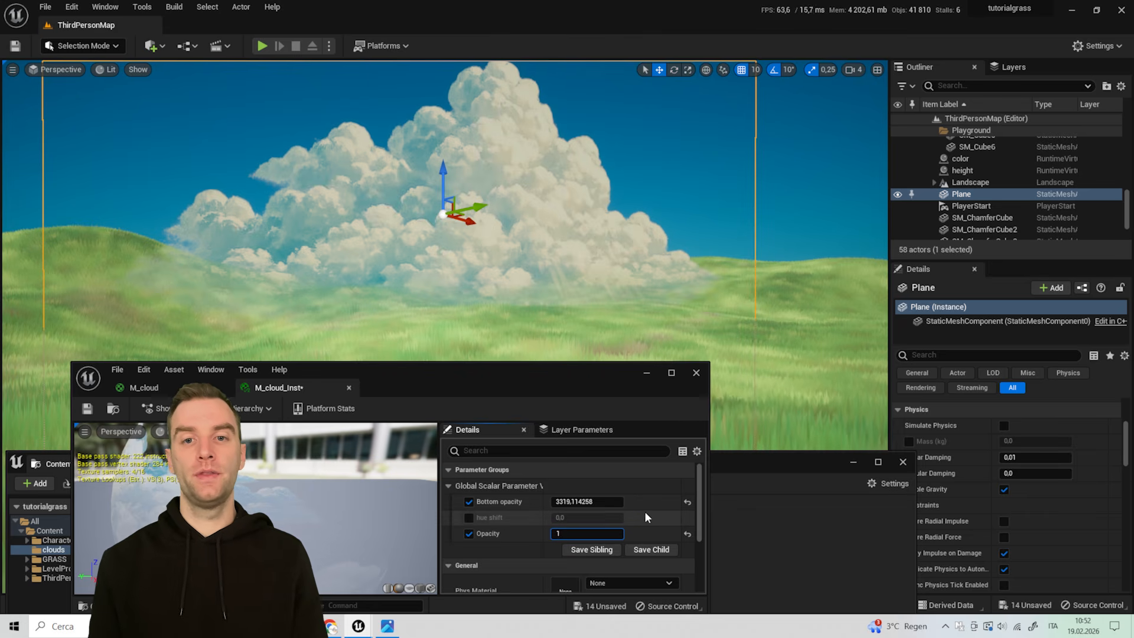
pyautogui.write('1')
pyautogui.press('Return')
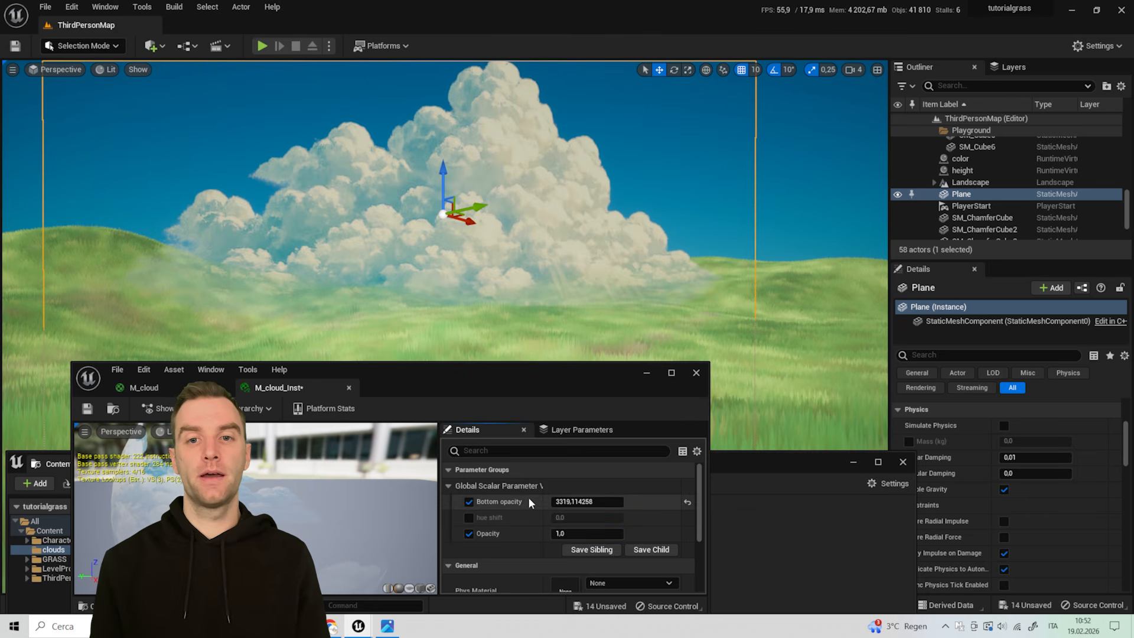
# - Enable the hue shift override, try a purple tint on the cloud, reset the value to 0, and minimize the instance editor
pyautogui.click(469, 517)
pyautogui.moveTo(584, 518)
pyautogui.mouseDown()
pyautogui.moveTo(608, 517)
pyautogui.moveTo(591, 517)
pyautogui.mouseUp()
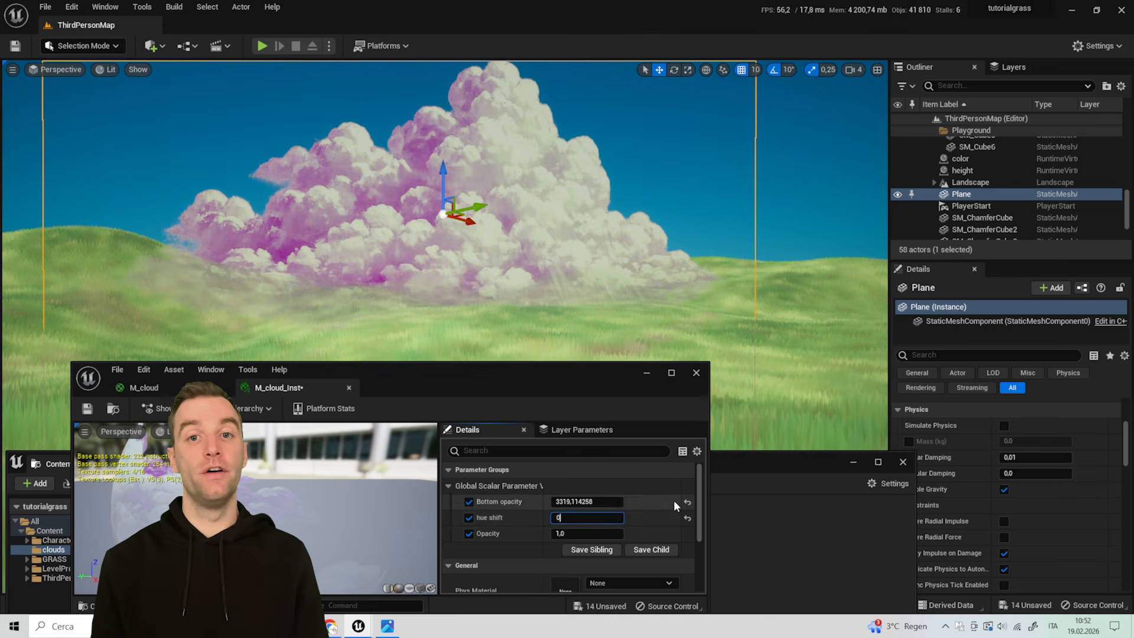
pyautogui.click(687, 517)
pyautogui.click(645, 374)
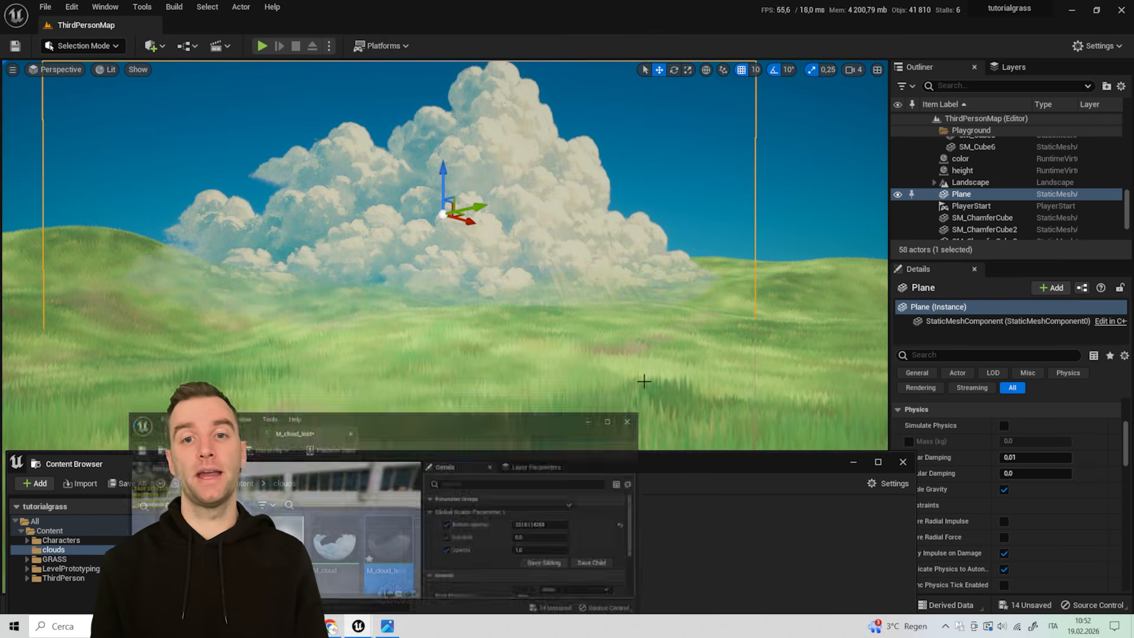
pyautogui.moveTo(641, 376); pyautogui.dragTo(648, 366, button='right')
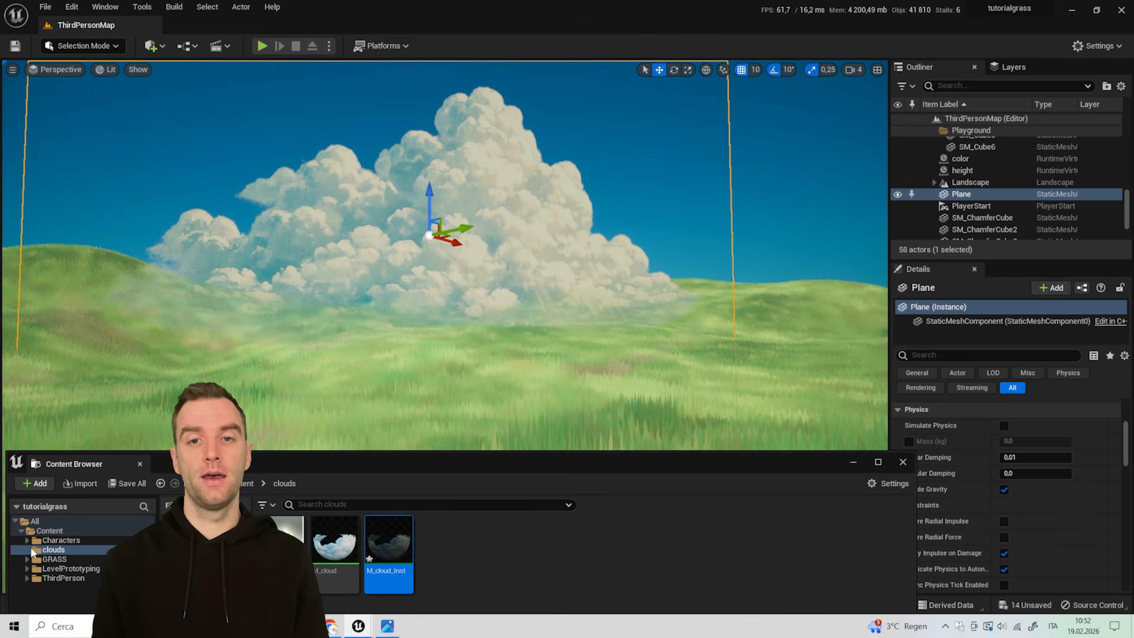
# - Close the Content Browser, lower the cloud plane, and move it farther back behind the hills
pyautogui.click(139, 464)
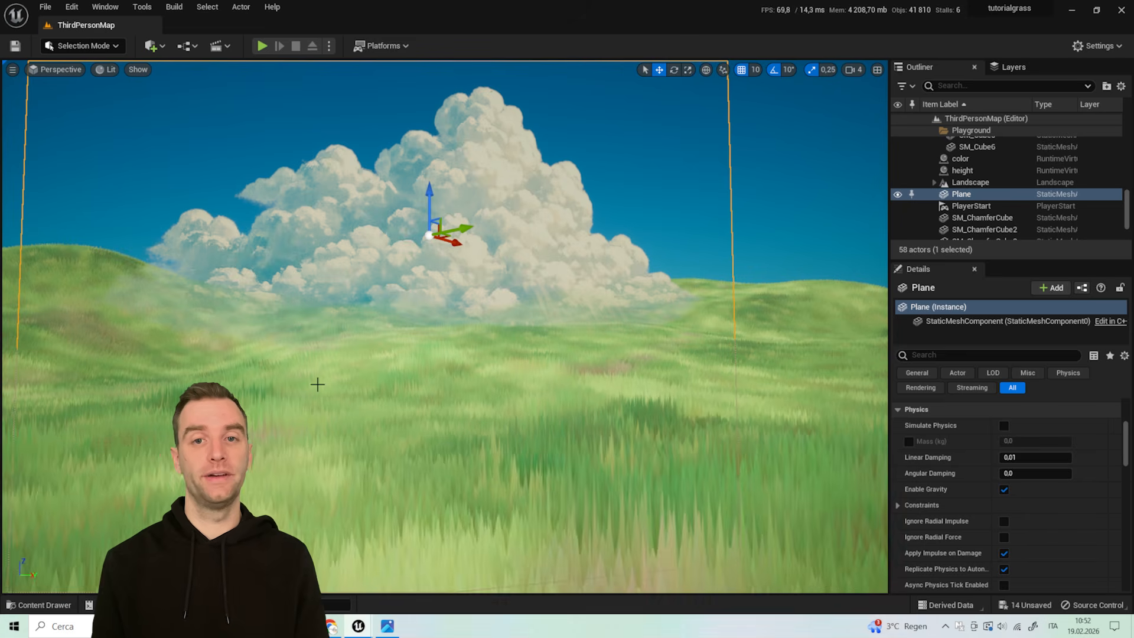
pyautogui.moveTo(316, 384); pyautogui.dragTo(324, 393, button='right')
pyautogui.press('d')
pyautogui.moveTo(379, 173); pyautogui.dragTo(380, 208)
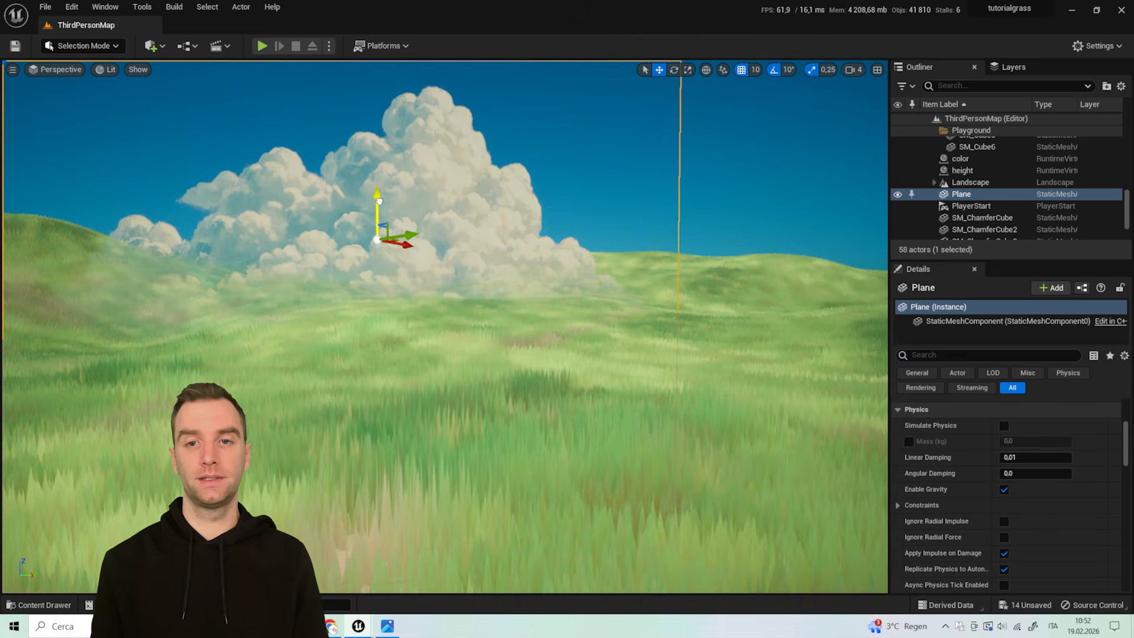
pyautogui.moveTo(407, 247); pyautogui.dragTo(591, 258)
pyautogui.moveTo(521, 331); pyautogui.dragTo(520, 316, button='right')
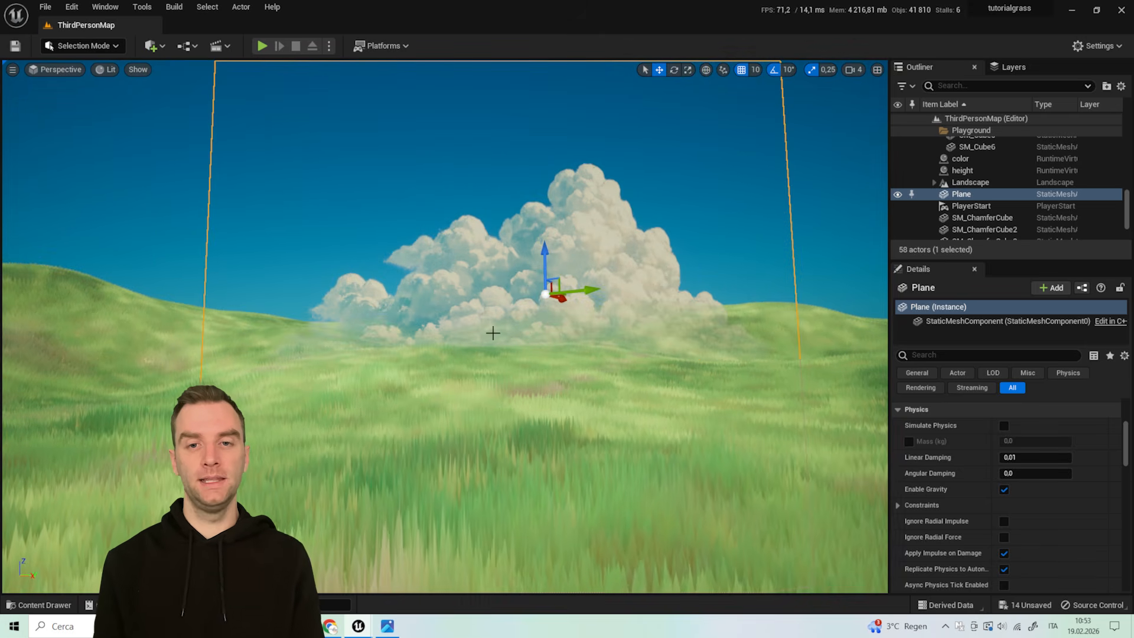
# - Reopen the M_cloud graph maximized and insert an Add node, connecting its output to the Texture Sample's UVs input
pyautogui.moveTo(353, 632)
pyautogui.click(379, 580)
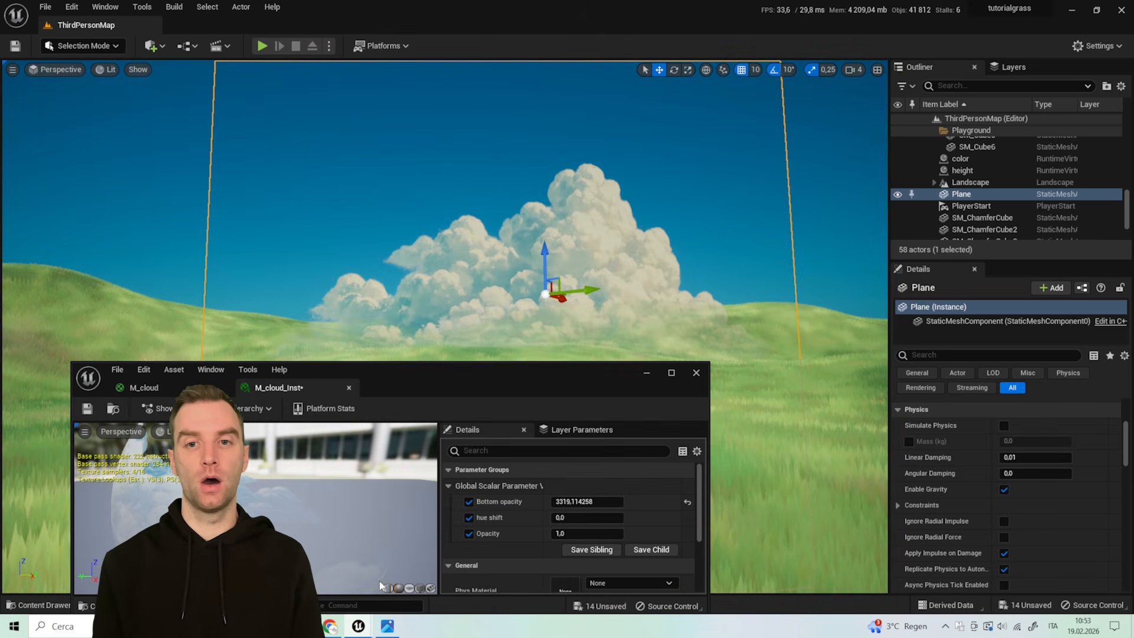
pyautogui.click(197, 389)
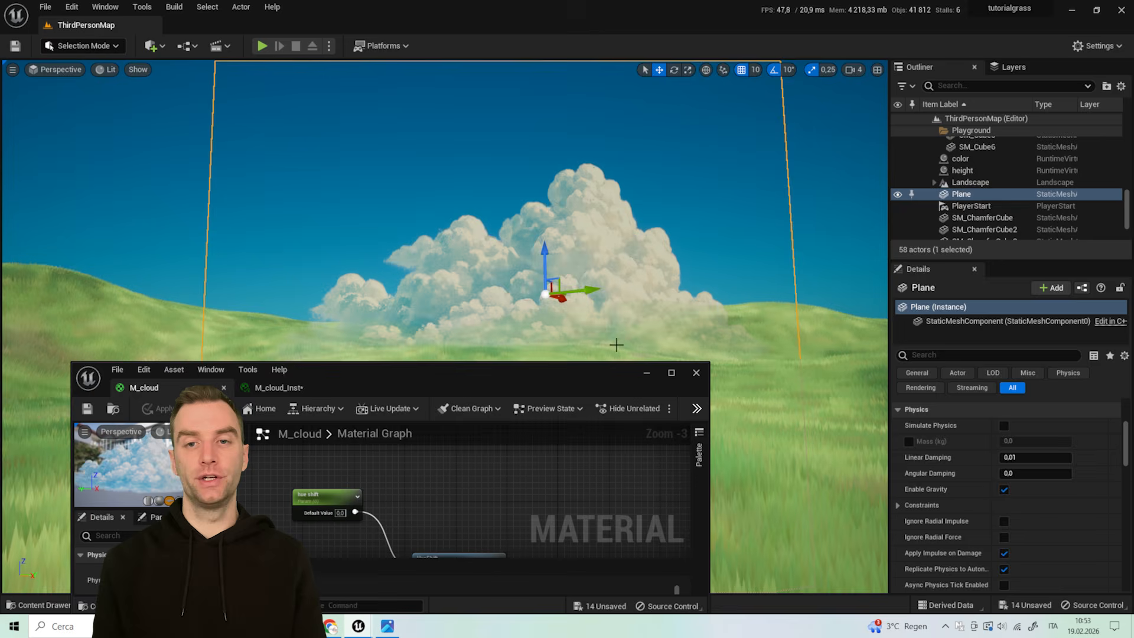
pyautogui.click(673, 374)
pyautogui.scroll(-5, 468, 311)
pyautogui.moveTo(416, 310); pyautogui.dragTo(529, 331, button='right')
pyautogui.scroll(3, 458, 338)
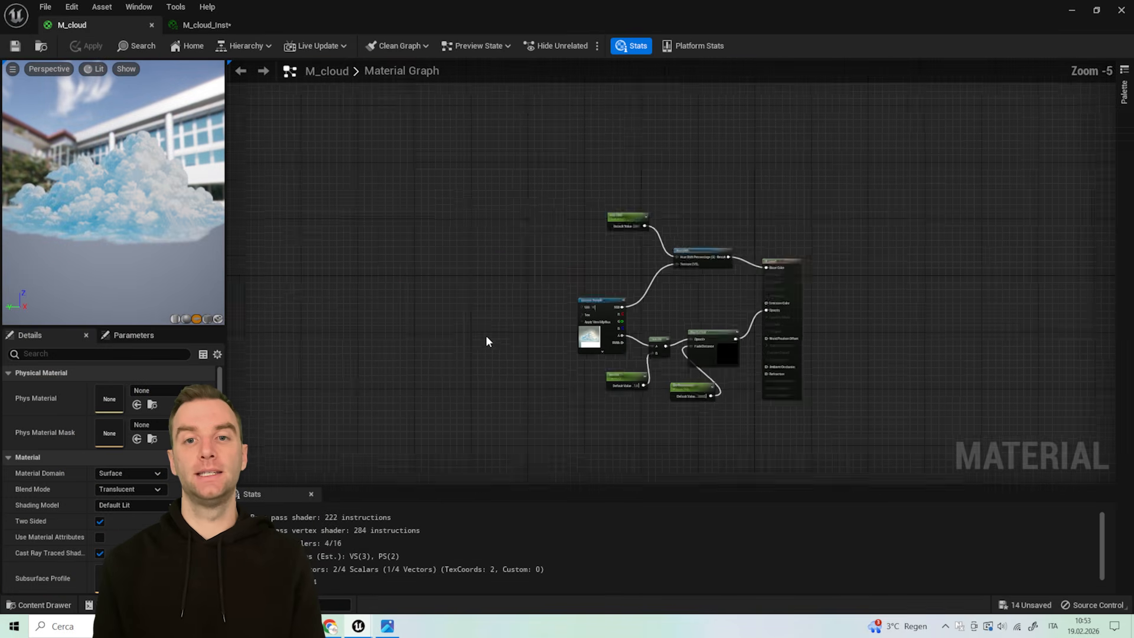
pyautogui.scroll(1, 485, 341)
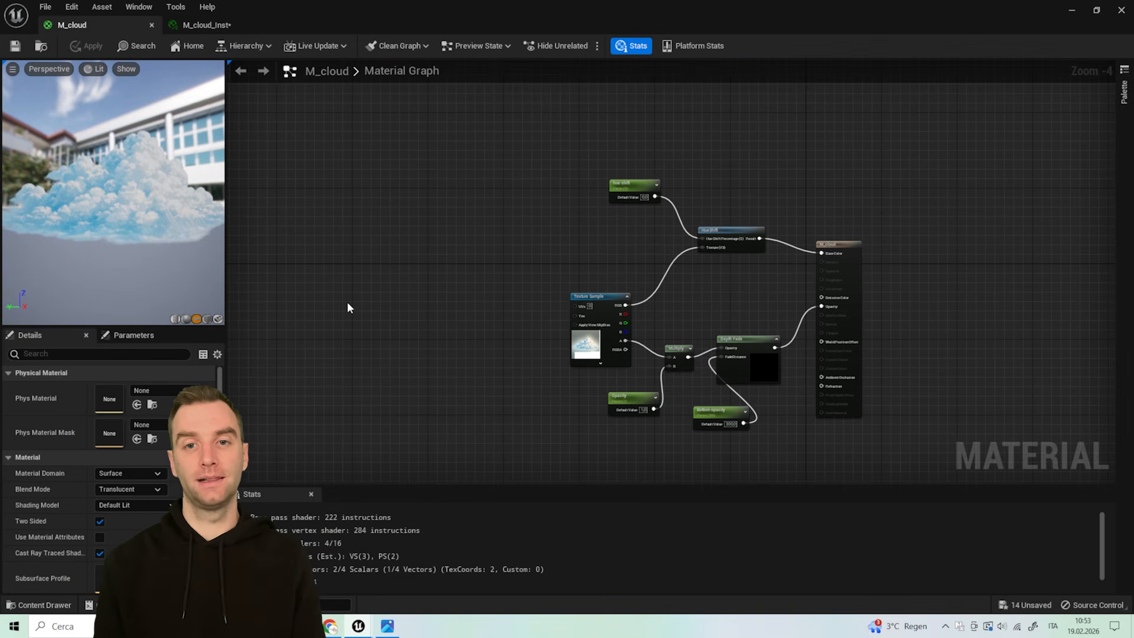
pyautogui.moveTo(347, 307); pyautogui.dragTo(429, 297, button='right')
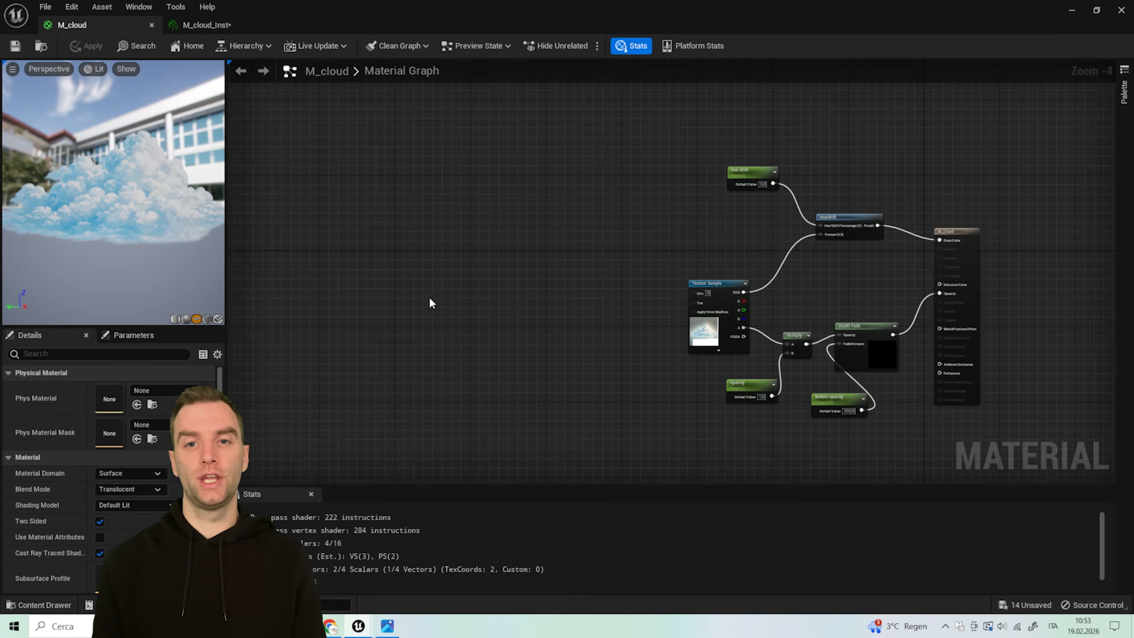
pyautogui.click(509, 279)
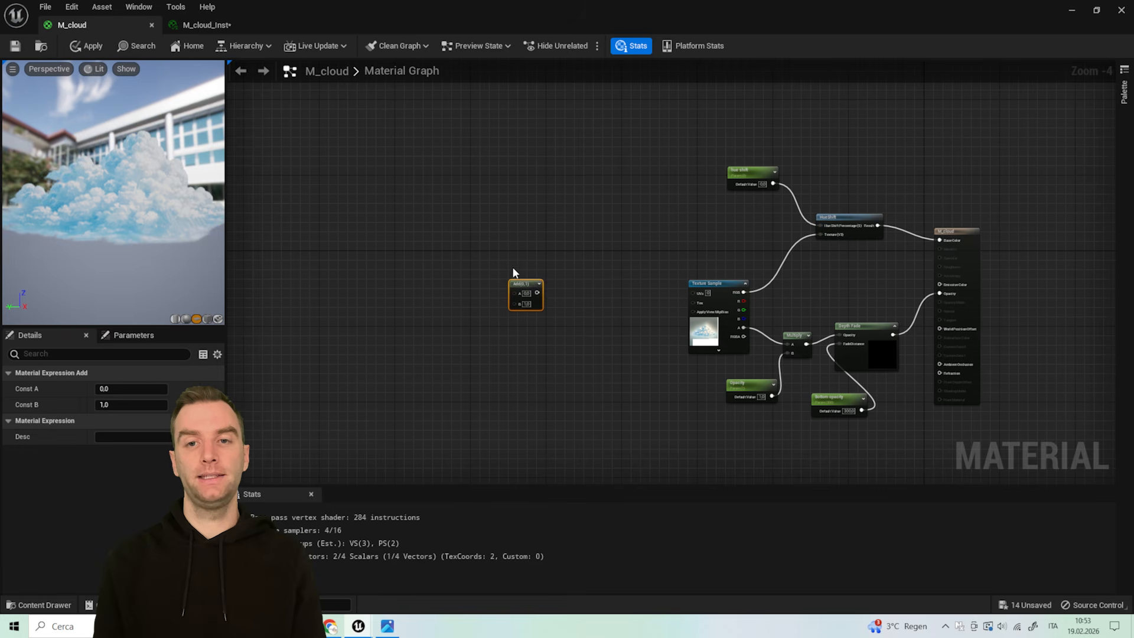
pyautogui.moveTo(537, 293); pyautogui.dragTo(693, 292)
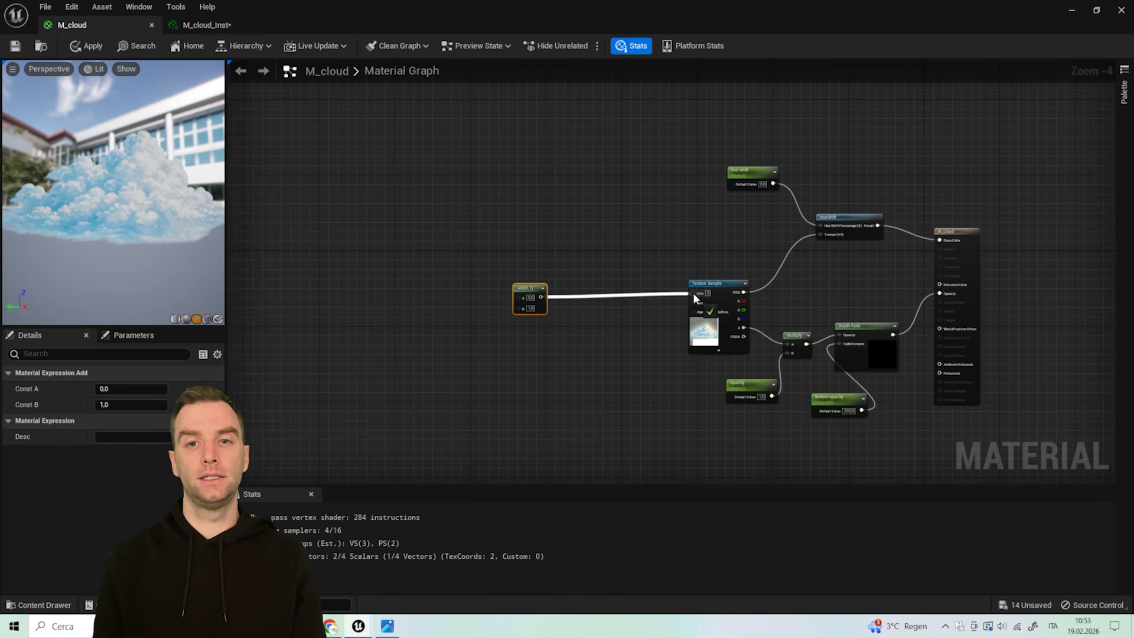
# - Add a TextureCoordinate node before the Add node and connect it to the Add node's A input
pyautogui.rightClick(424, 267)
pyautogui.write('tex')
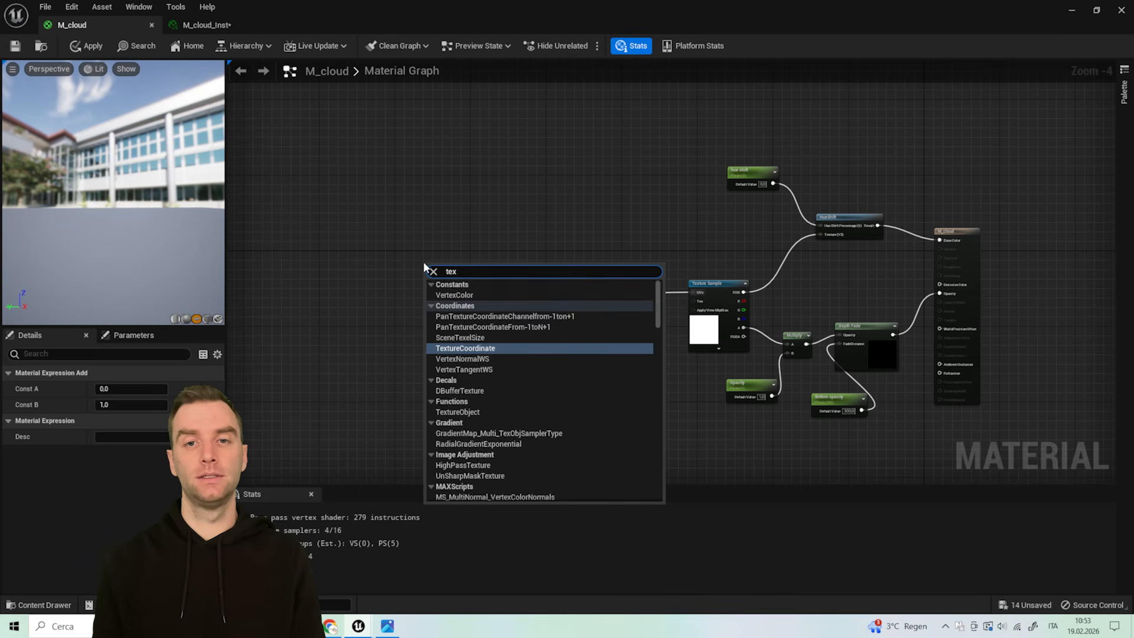
pyautogui.write('tv')
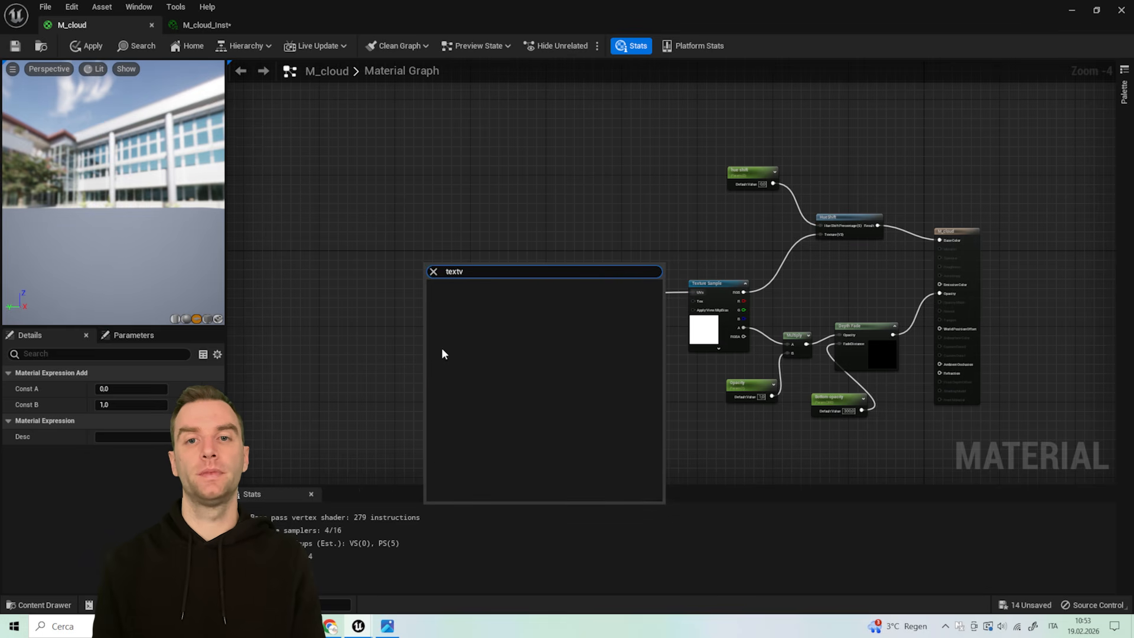
pyautogui.press('BackSpace')
pyautogui.write('coo')
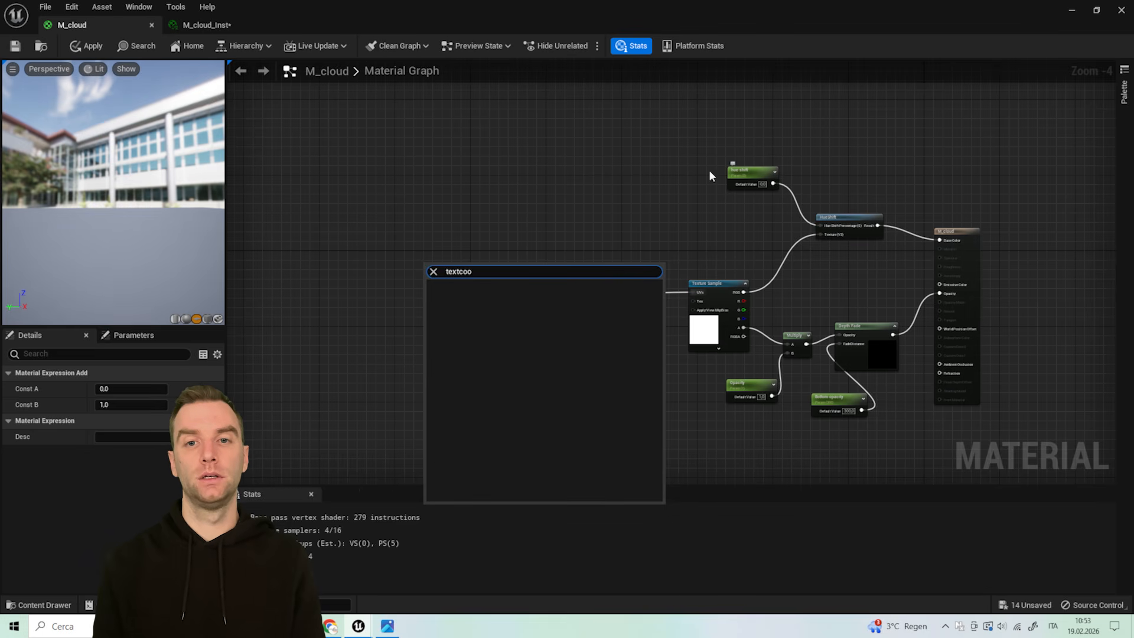
pyautogui.press('BackSpace')
pyautogui.press('BackSpace')
pyautogui.press('BackSpace')
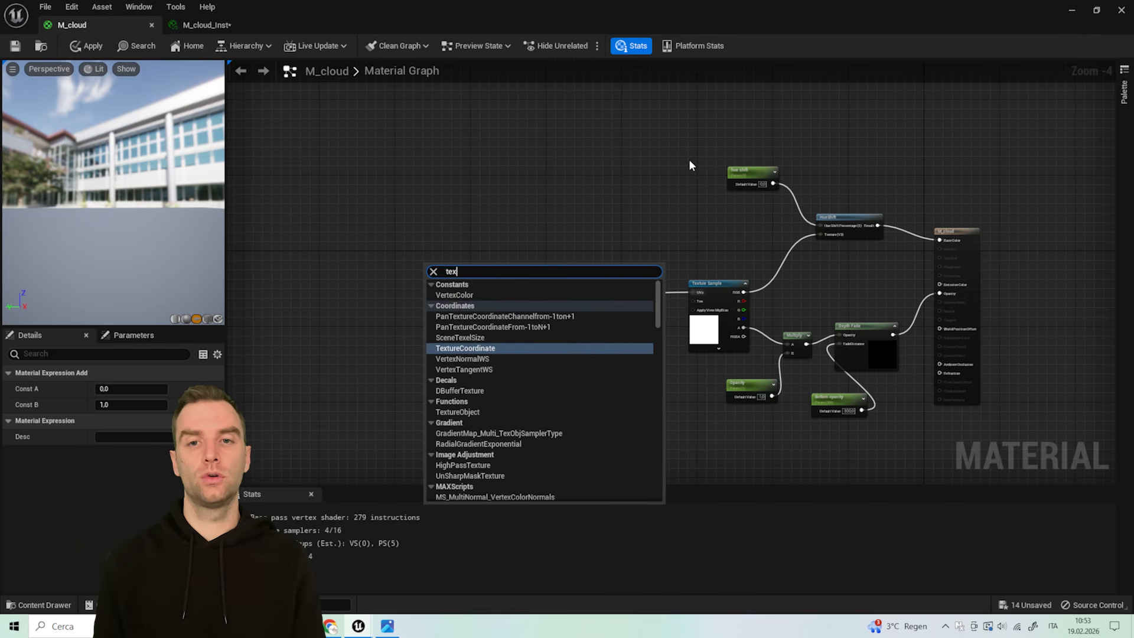
pyautogui.write('t')
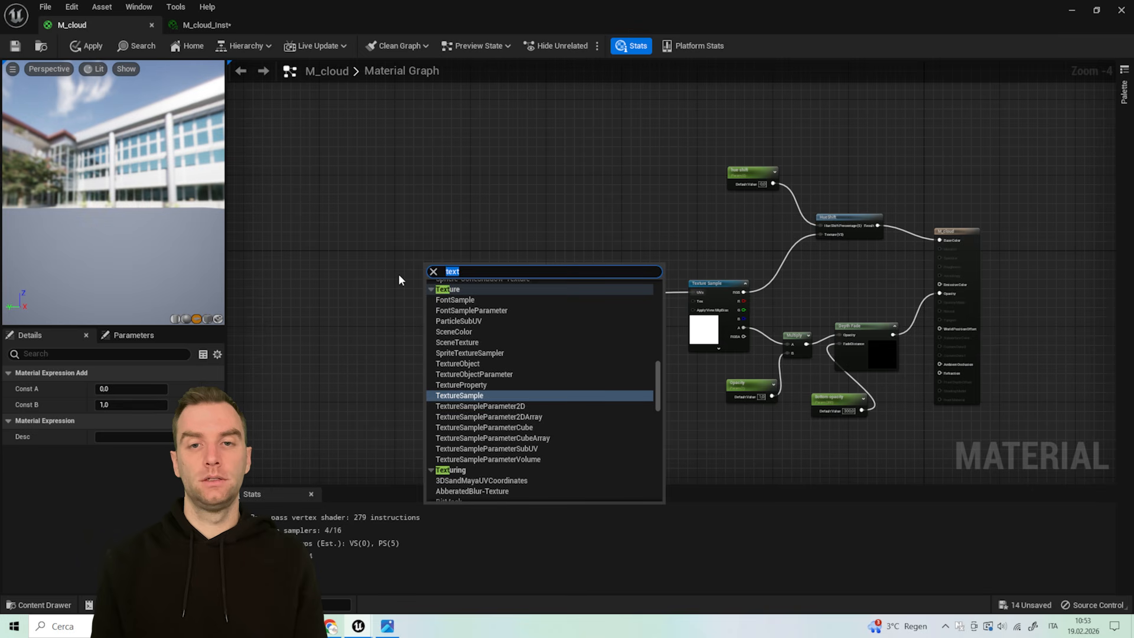
pyautogui.write('coor')
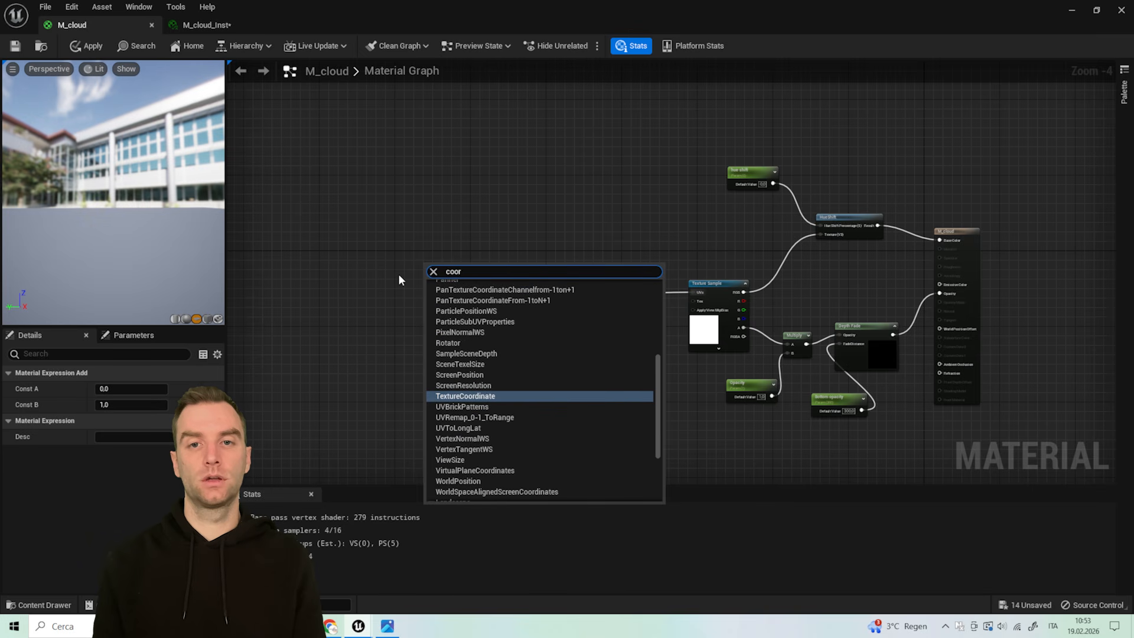
pyautogui.click(454, 400)
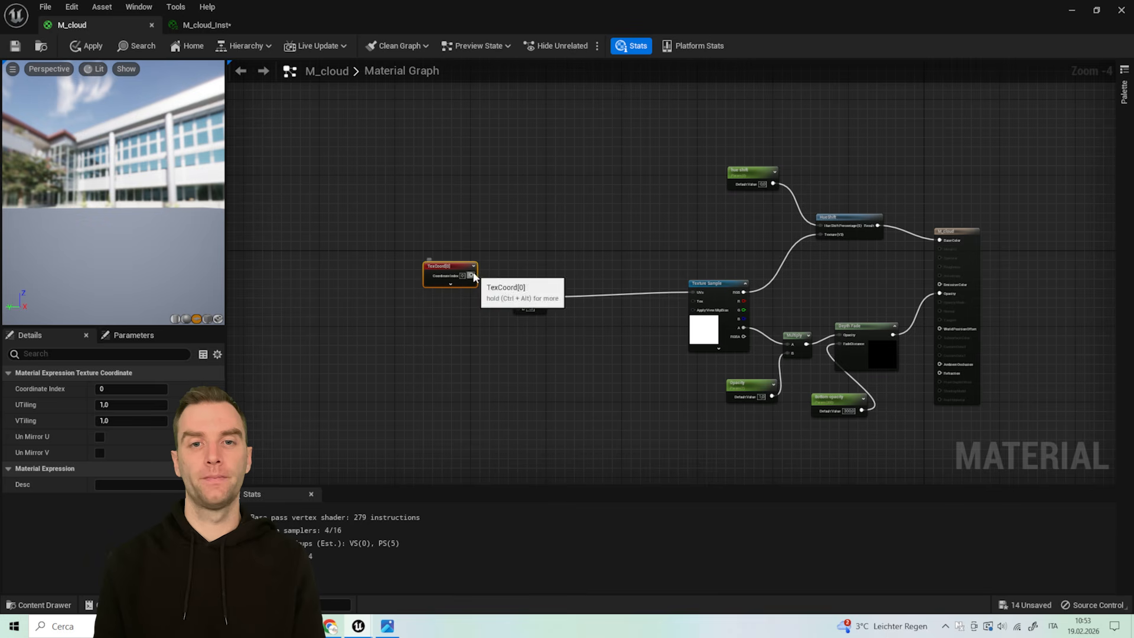
pyautogui.moveTo(471, 275); pyautogui.dragTo(537, 281)
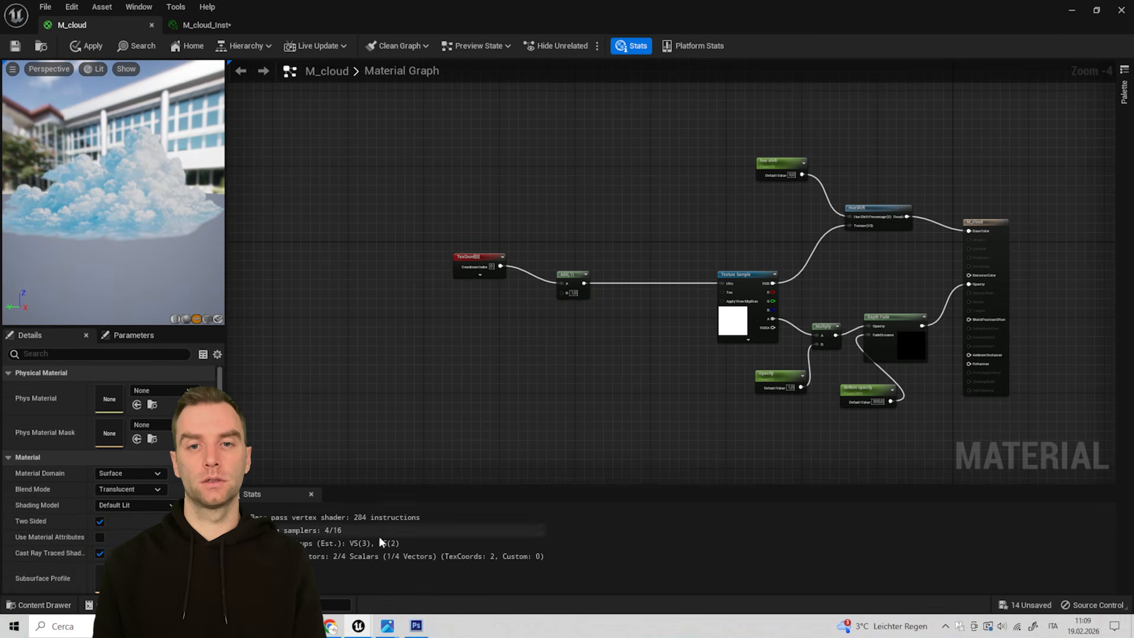
# - Import the noise PNG into the clouds folder and place it in the graph as a Texture Sample below the TexCoord node
pyautogui.click(37, 606)
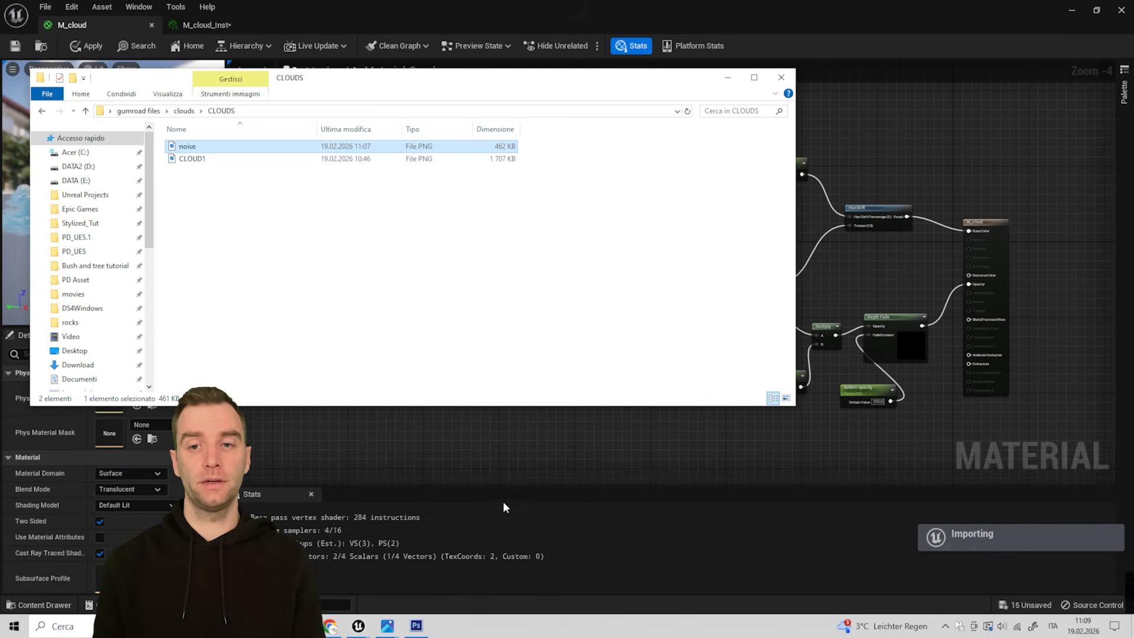
pyautogui.click(1054, 573)
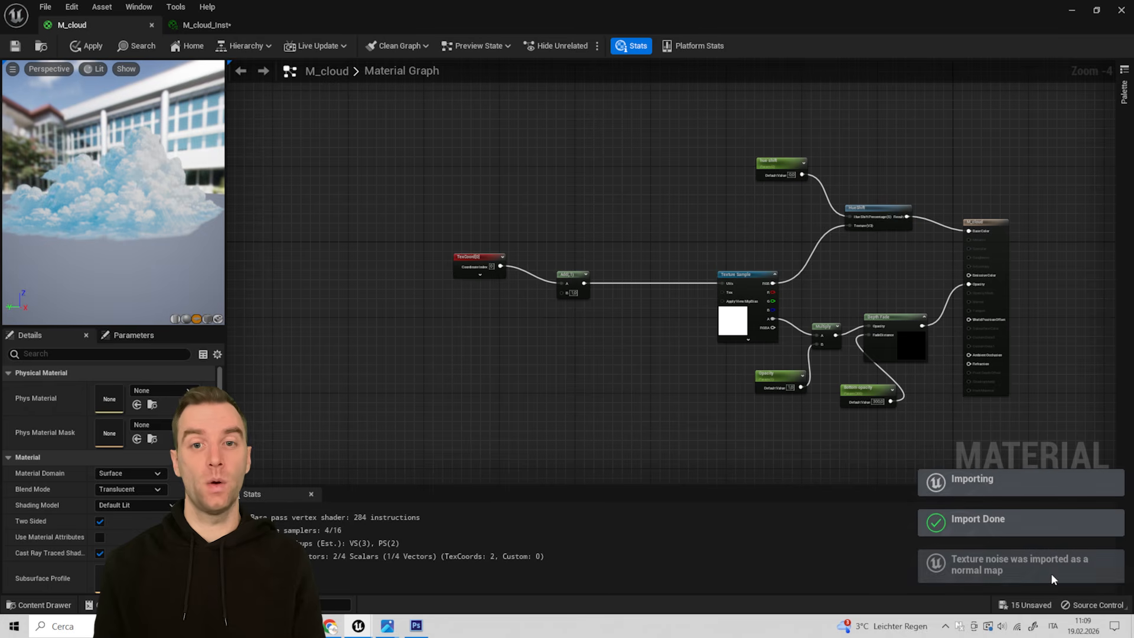
pyautogui.click(37, 605)
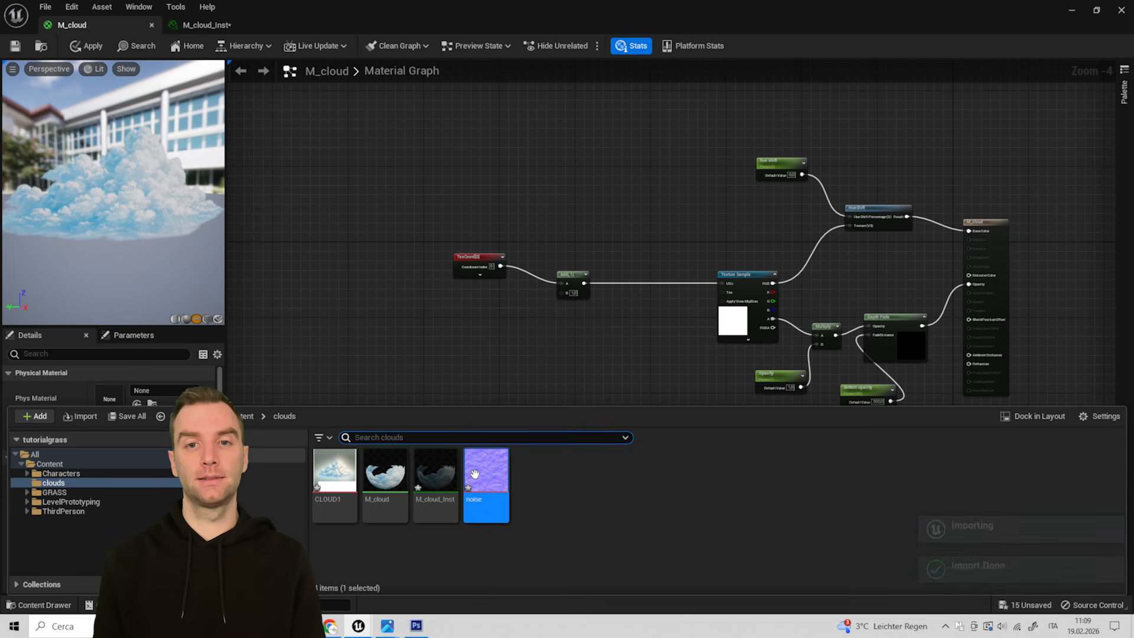
pyautogui.moveTo(475, 474)
pyautogui.moveTo(474, 475); pyautogui.dragTo(441, 316)
pyautogui.click(342, 243)
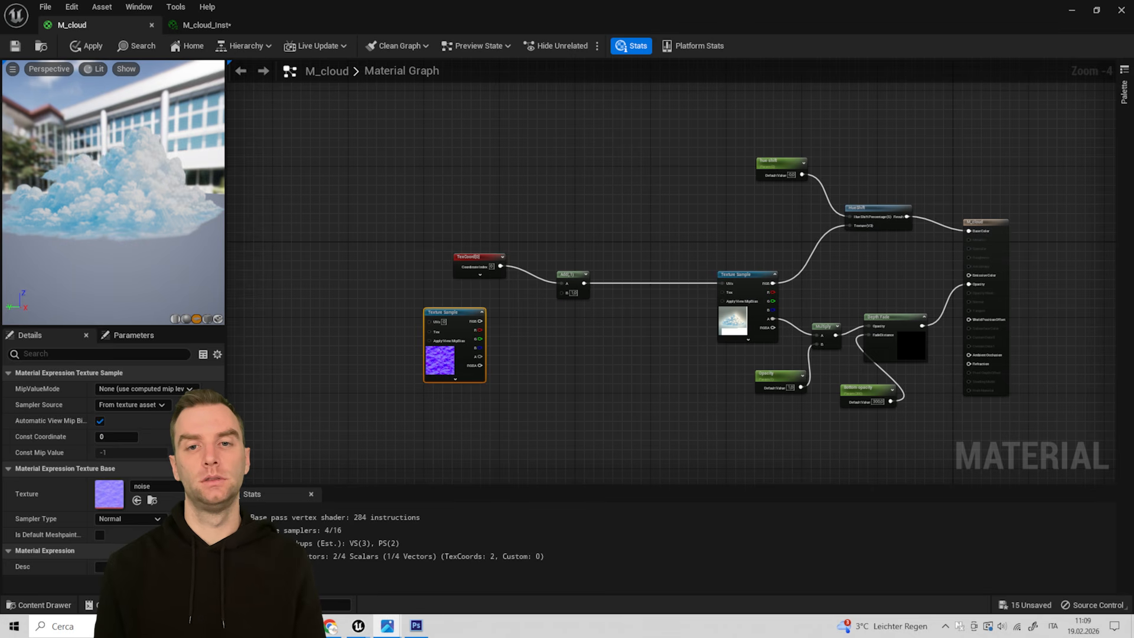
# - Add a Multiply node and a ComponentMask node near the noise Texture Sample
pyautogui.click(576, 359)
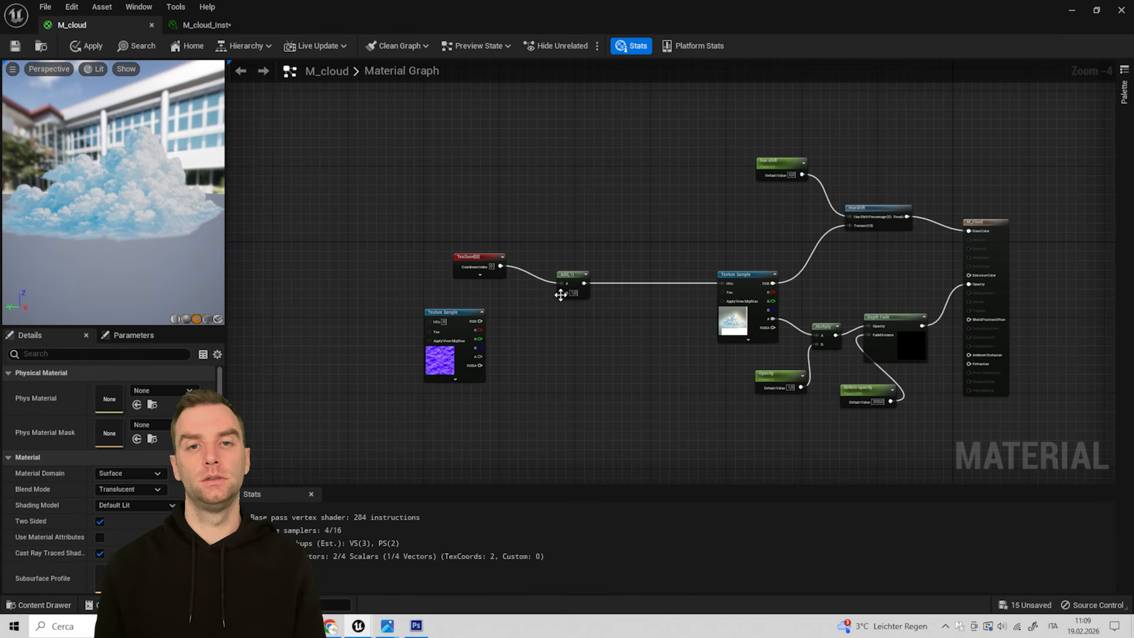
pyautogui.click(548, 358)
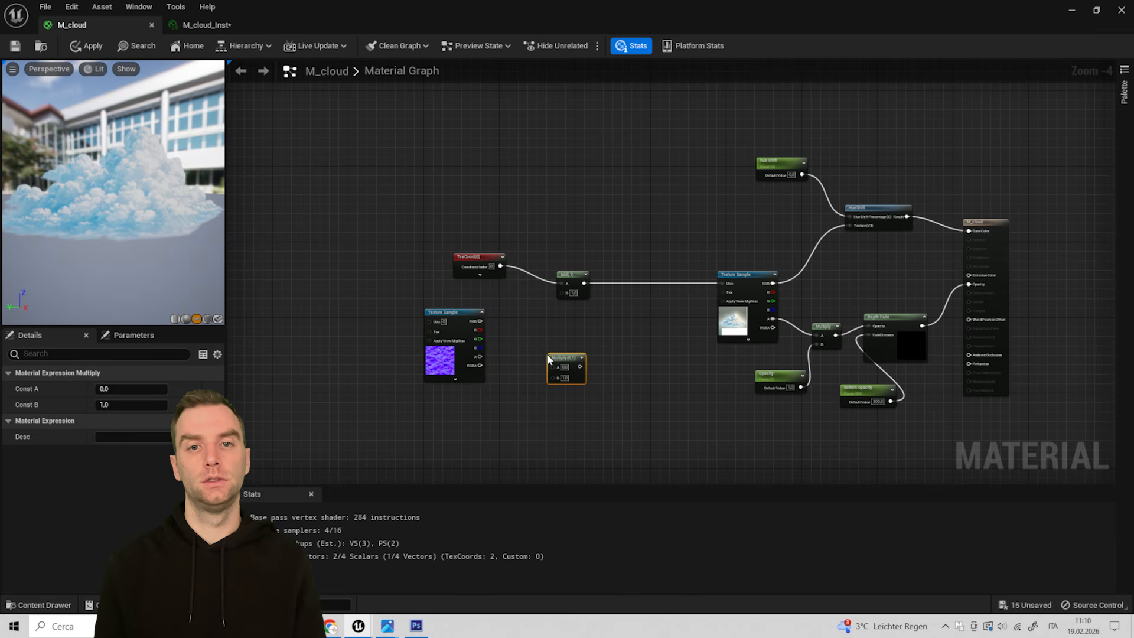
pyautogui.click(515, 381)
pyautogui.rightClick(505, 394)
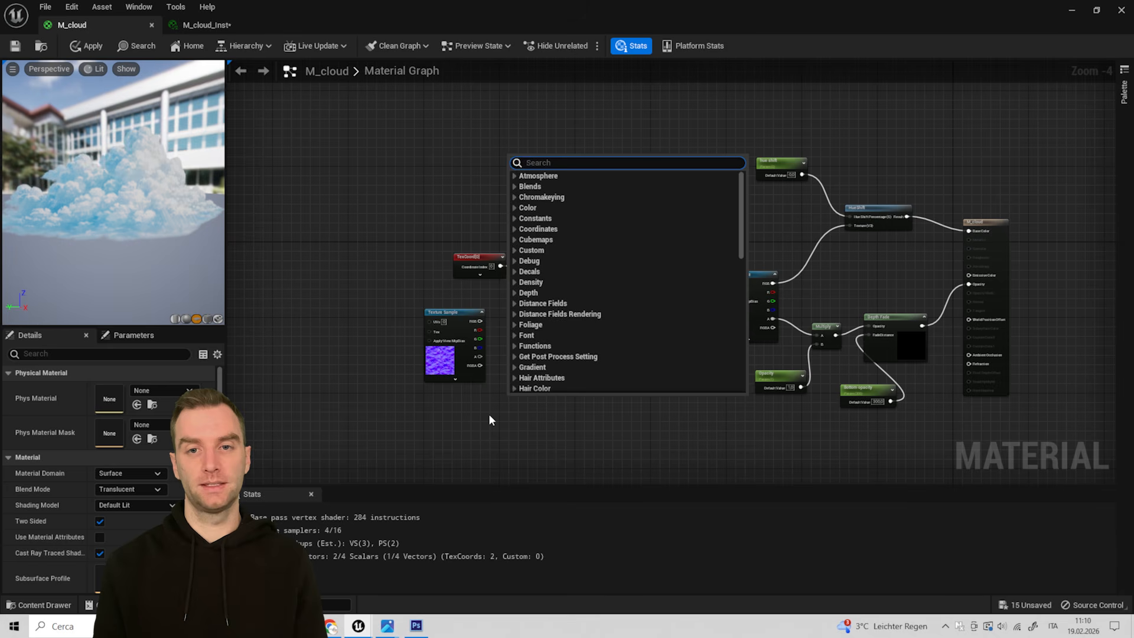
pyautogui.click(489, 419)
pyautogui.rightClick(489, 420)
pyautogui.write('mask')
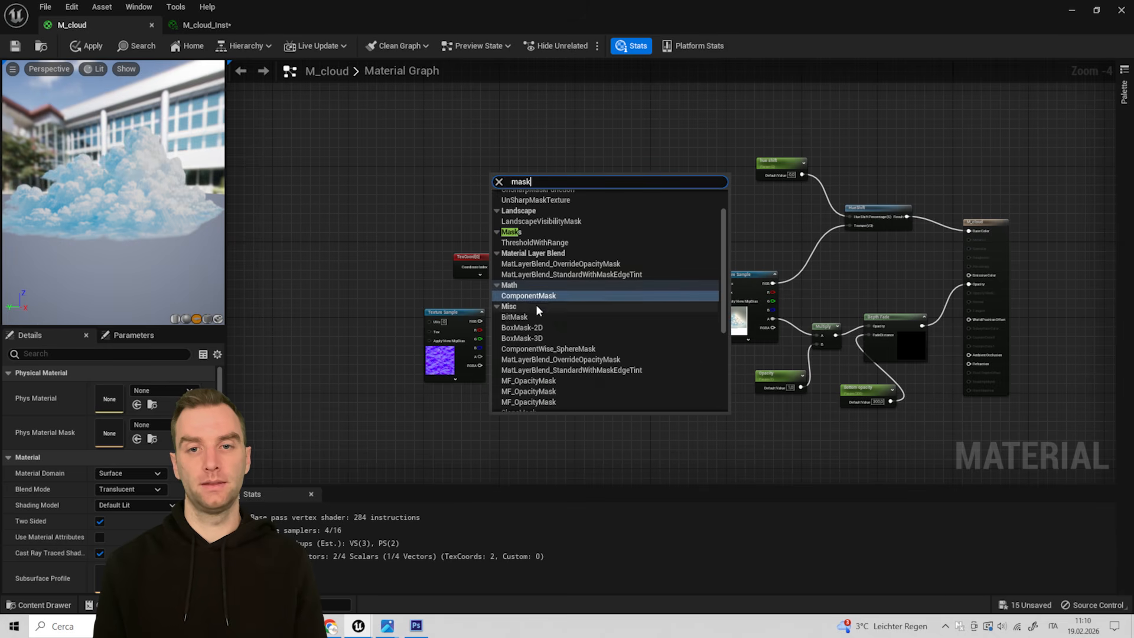
pyautogui.click(536, 304)
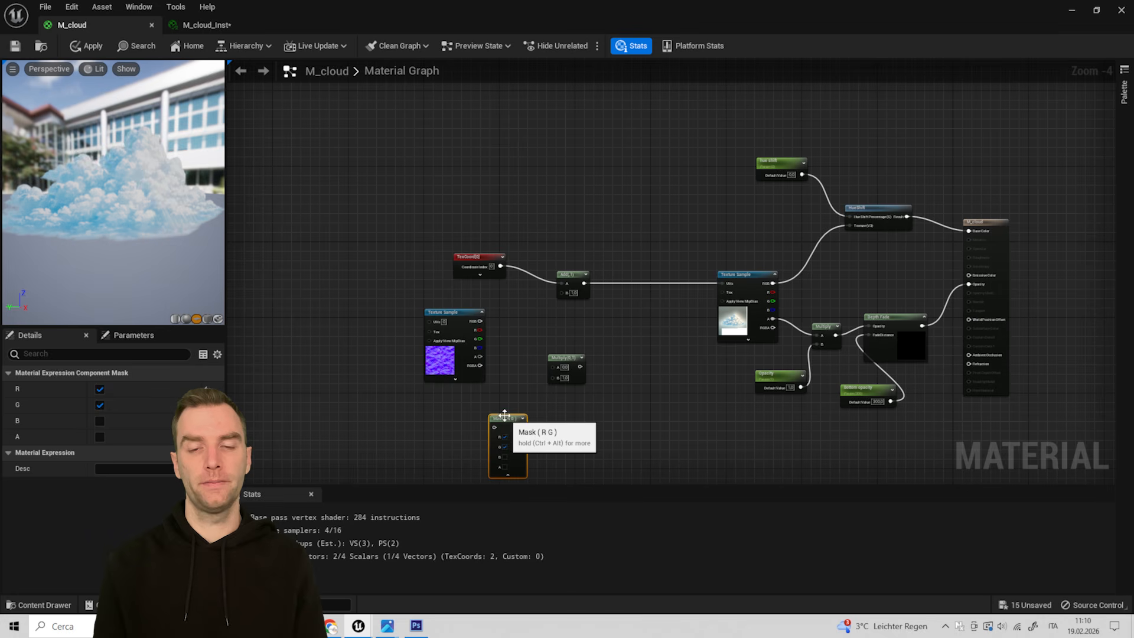
# - Line up the mask and Multiply beside the noise sample, and chain its RGB through both into the Add node's B input
pyautogui.click(507, 434)
pyautogui.moveTo(504, 412); pyautogui.dragTo(515, 314)
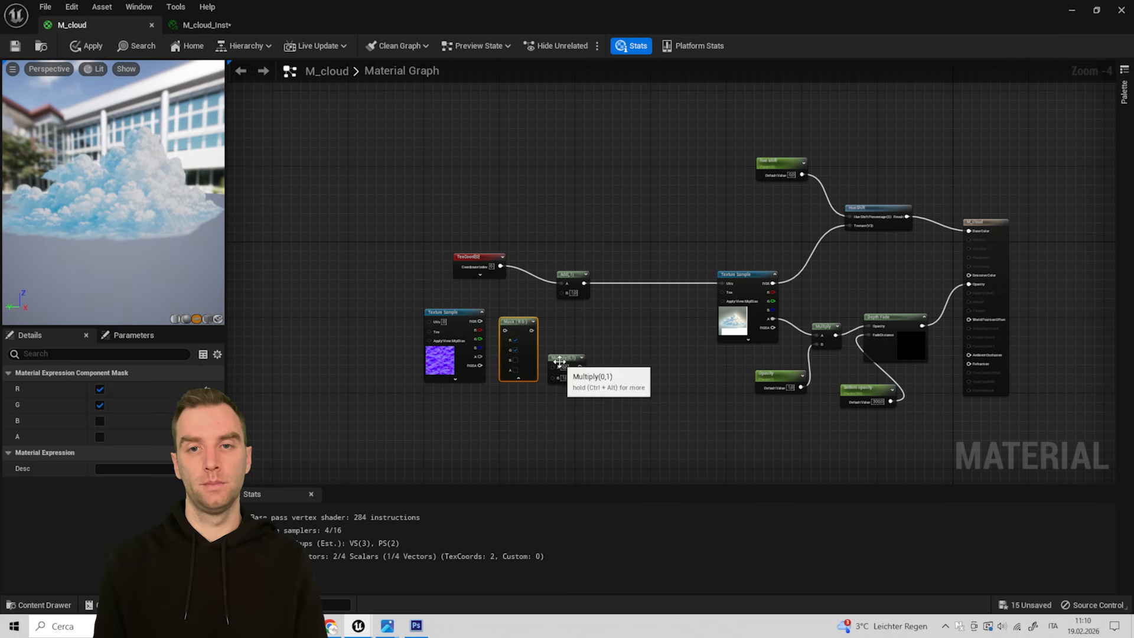
pyautogui.moveTo(558, 362); pyautogui.dragTo(556, 334)
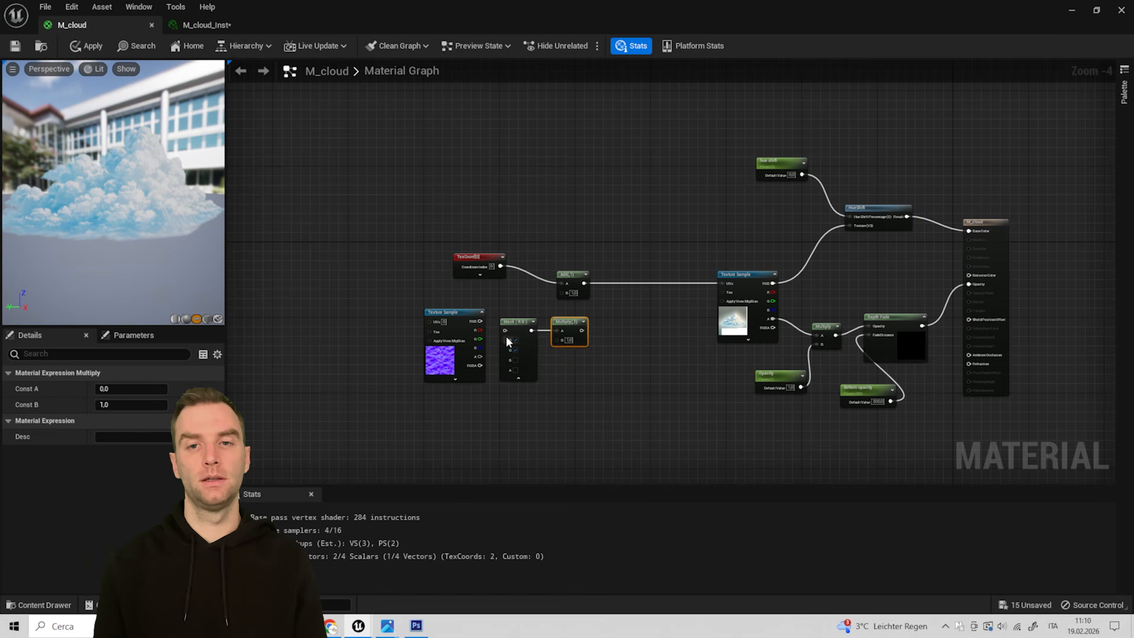
pyautogui.moveTo(479, 321); pyautogui.dragTo(505, 330)
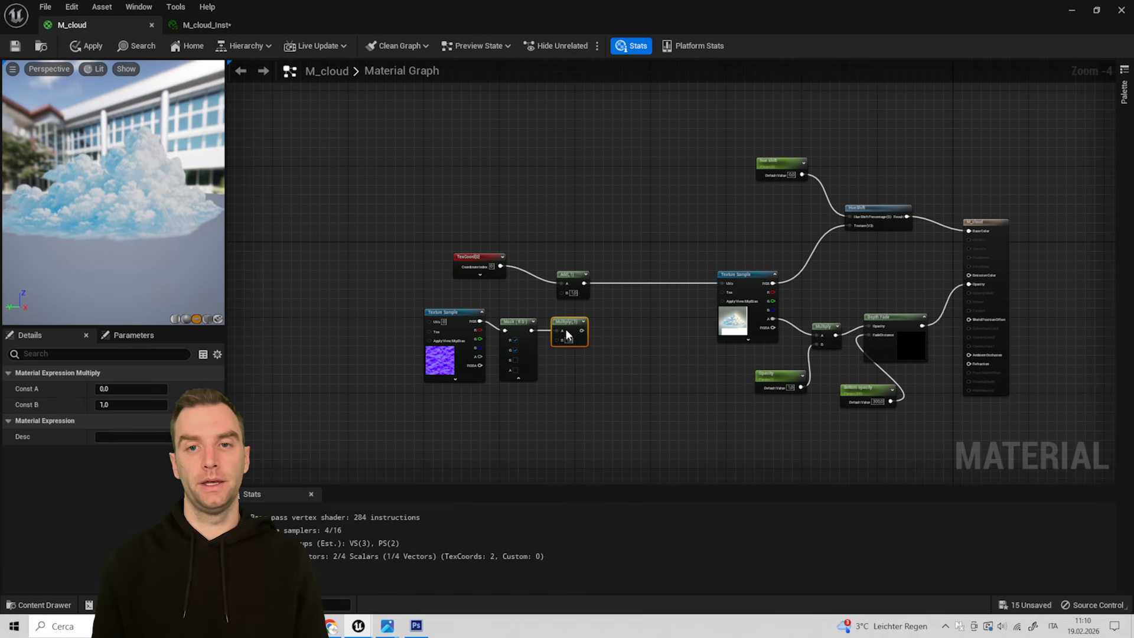
pyautogui.moveTo(582, 330); pyautogui.dragTo(560, 292)
# - Move the noise, mask and Multiply nodes away from the Add node, with extra space after the noise sample
pyautogui.moveTo(447, 297); pyautogui.dragTo(549, 336)
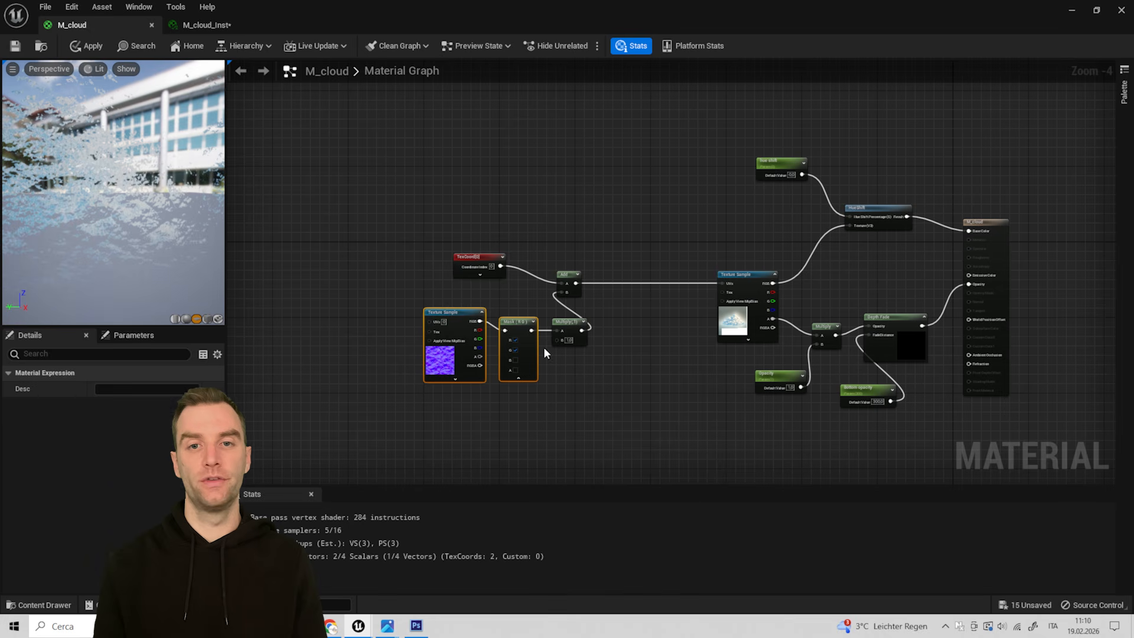
pyautogui.moveTo(585, 411); pyautogui.dragTo(475, 319)
pyautogui.moveTo(569, 324); pyautogui.dragTo(488, 329)
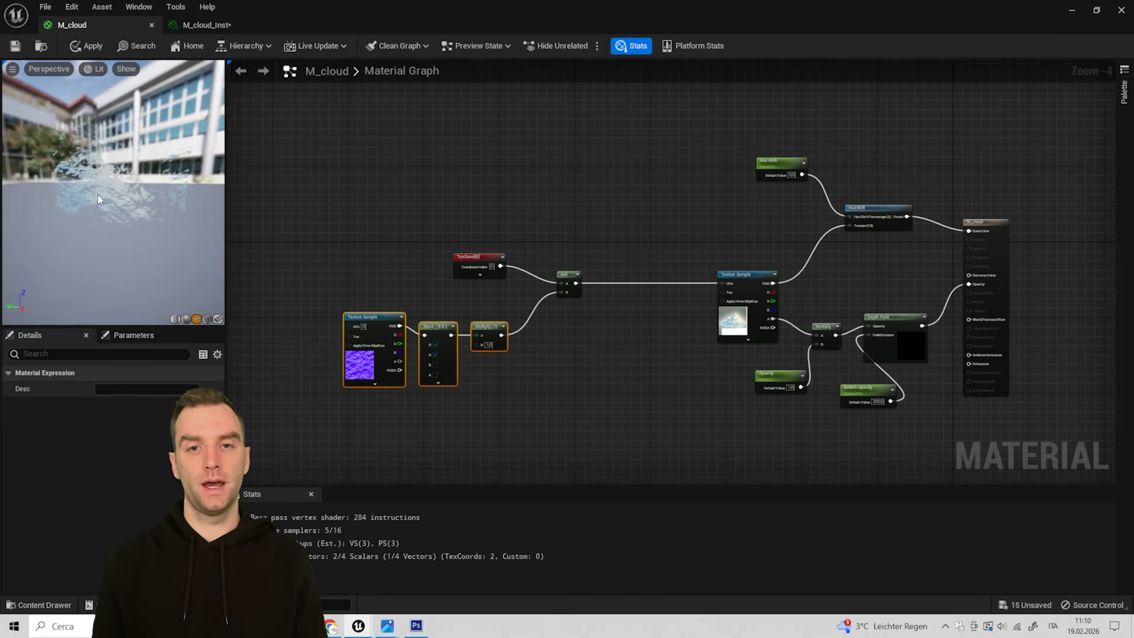
pyautogui.scroll(5, 99, 192)
pyautogui.click(341, 243)
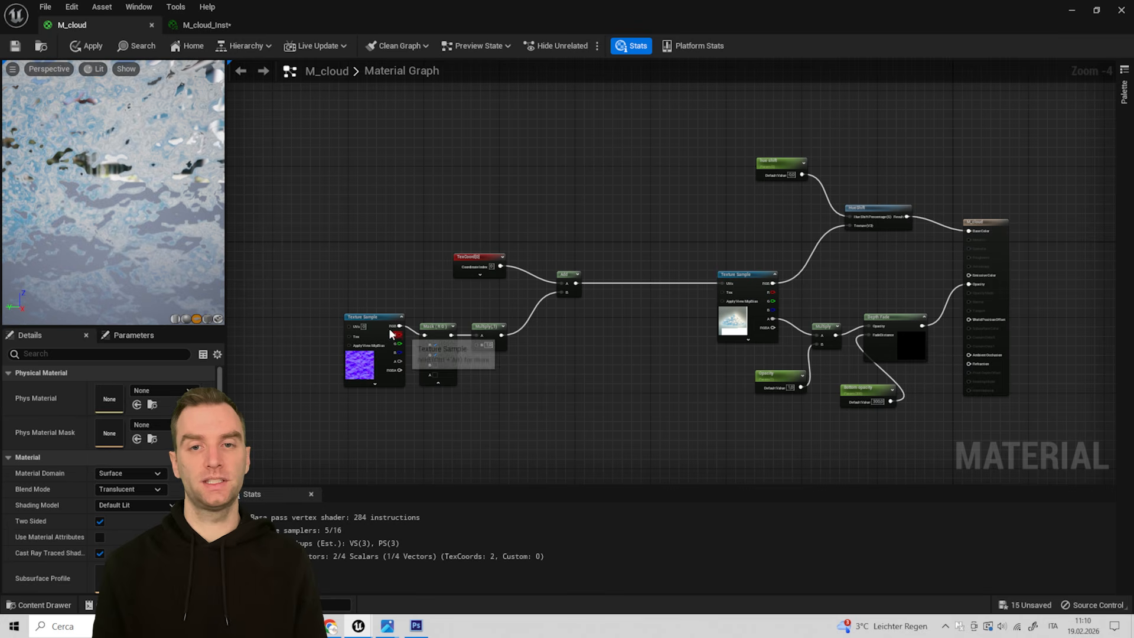
pyautogui.moveTo(370, 319); pyautogui.dragTo(347, 324)
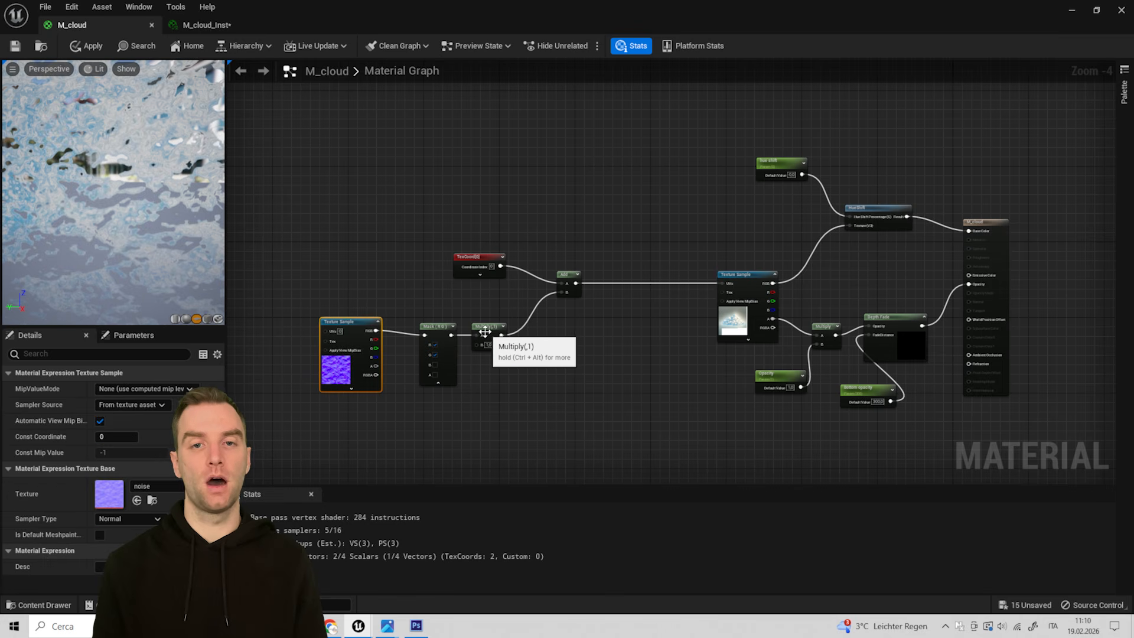
# - Add a Constant node with value 0 and connect it to the B input of the Multiply after the mask
pyautogui.click(485, 330)
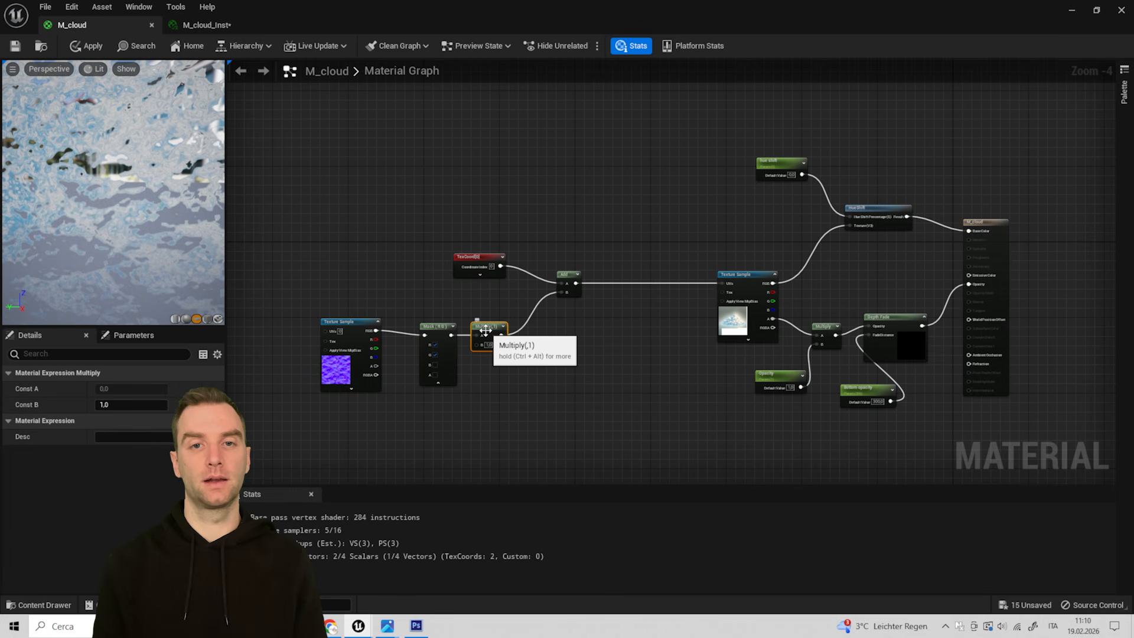
pyautogui.click(490, 399)
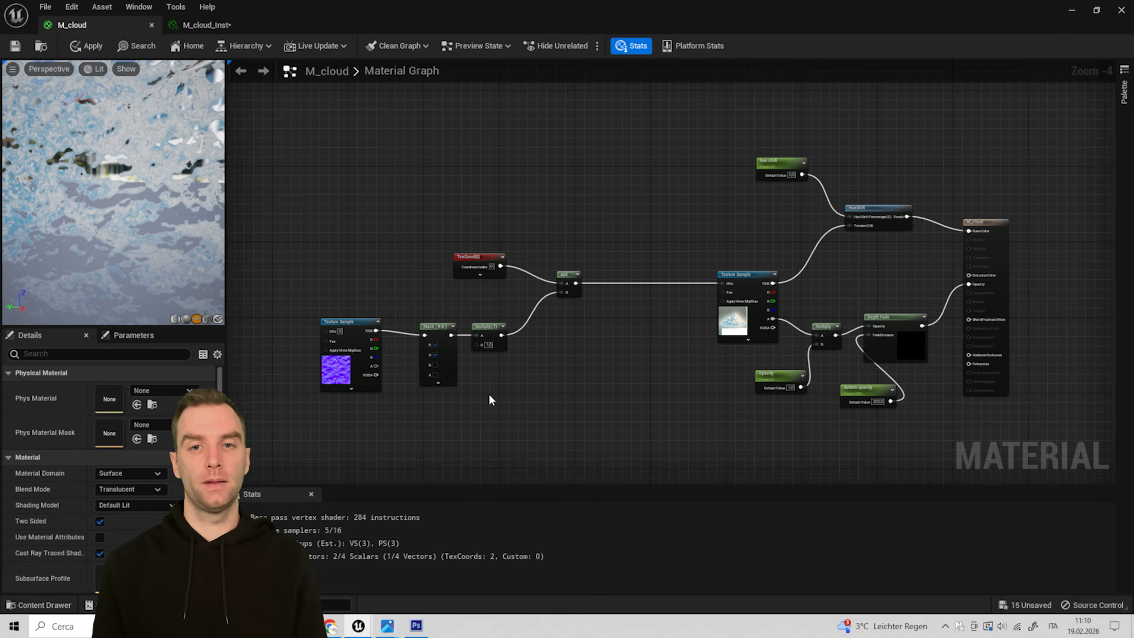
pyautogui.scroll(3, 481, 389)
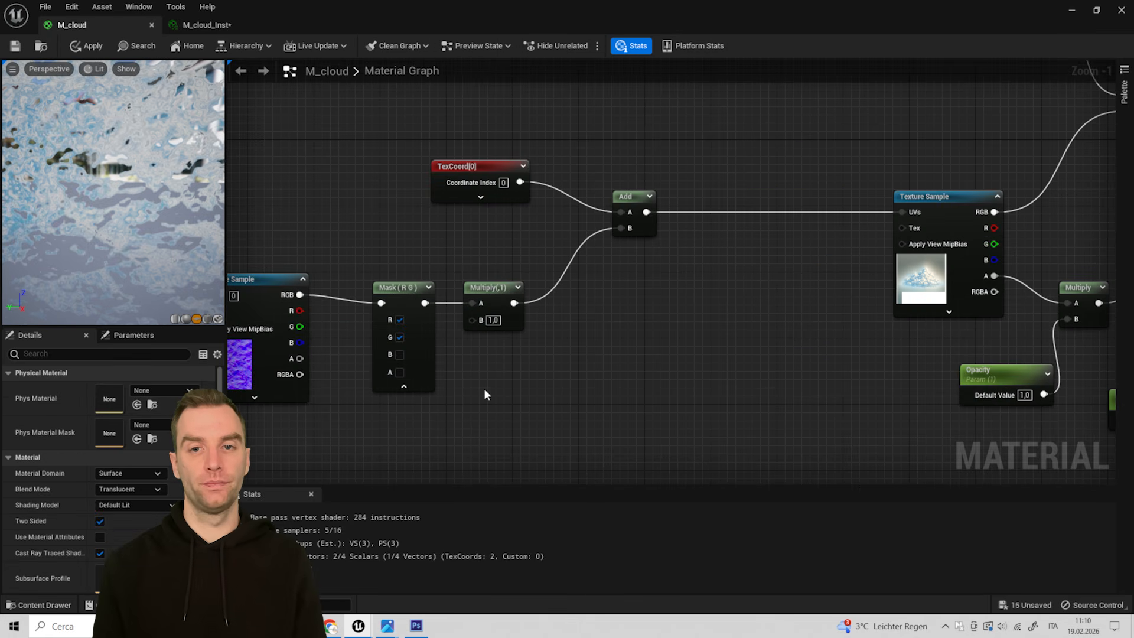
pyautogui.click(483, 388)
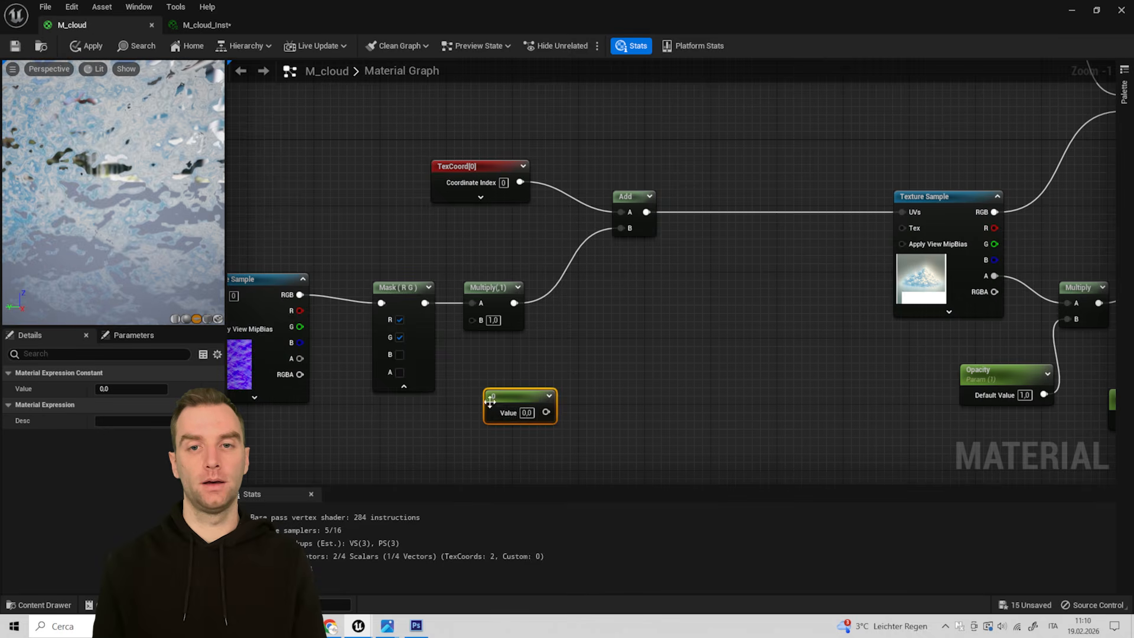
pyautogui.moveTo(546, 412); pyautogui.dragTo(471, 319)
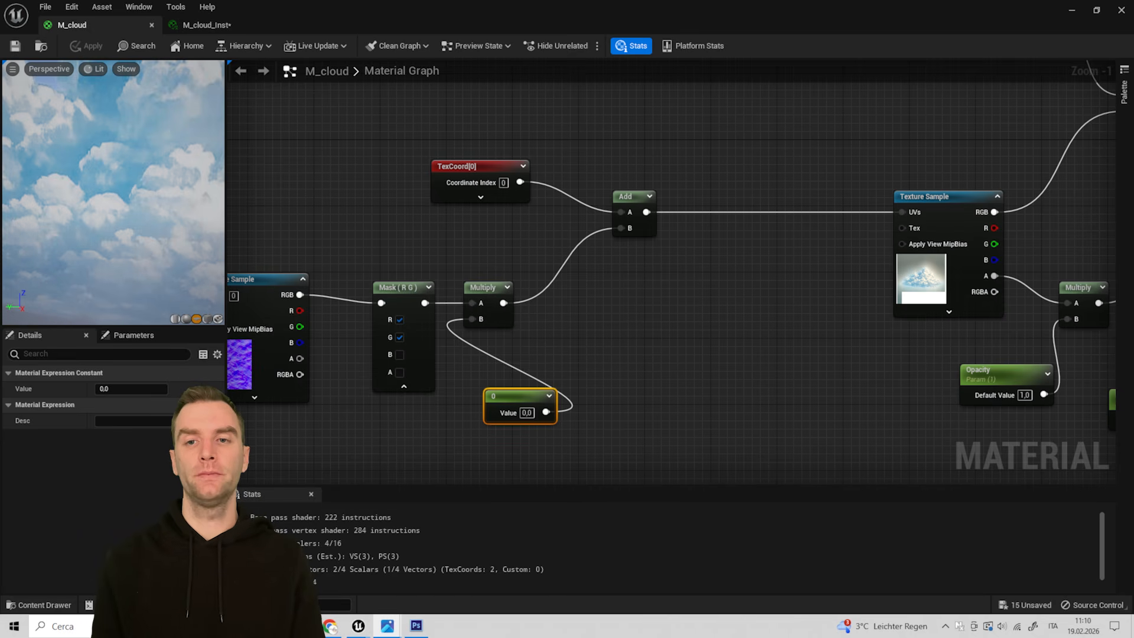
# - Add a Panner node and place it just before the noise Texture Sample
pyautogui.scroll(-2, 393, 246)
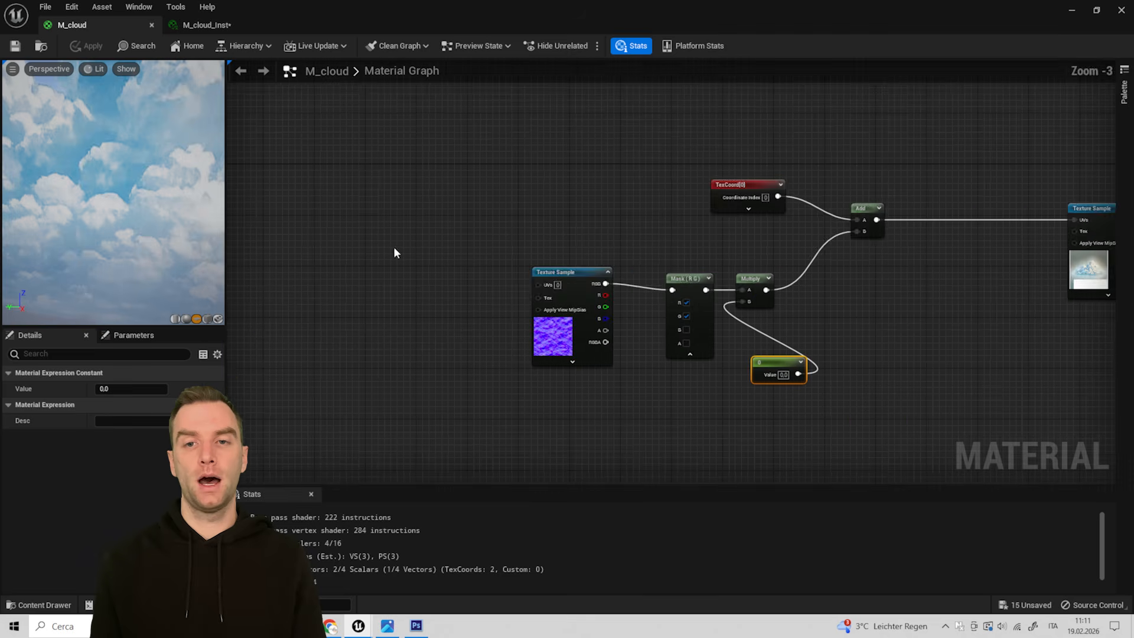
pyautogui.moveTo(394, 246); pyautogui.dragTo(555, 287, button='right')
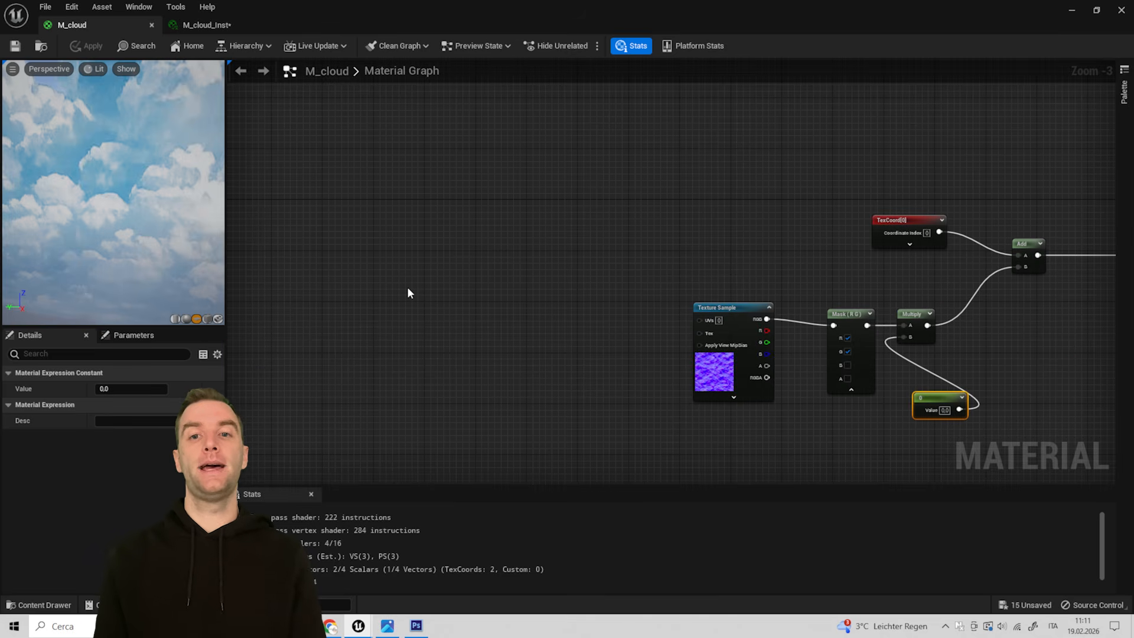
pyautogui.rightClick(447, 281)
pyautogui.write('panner')
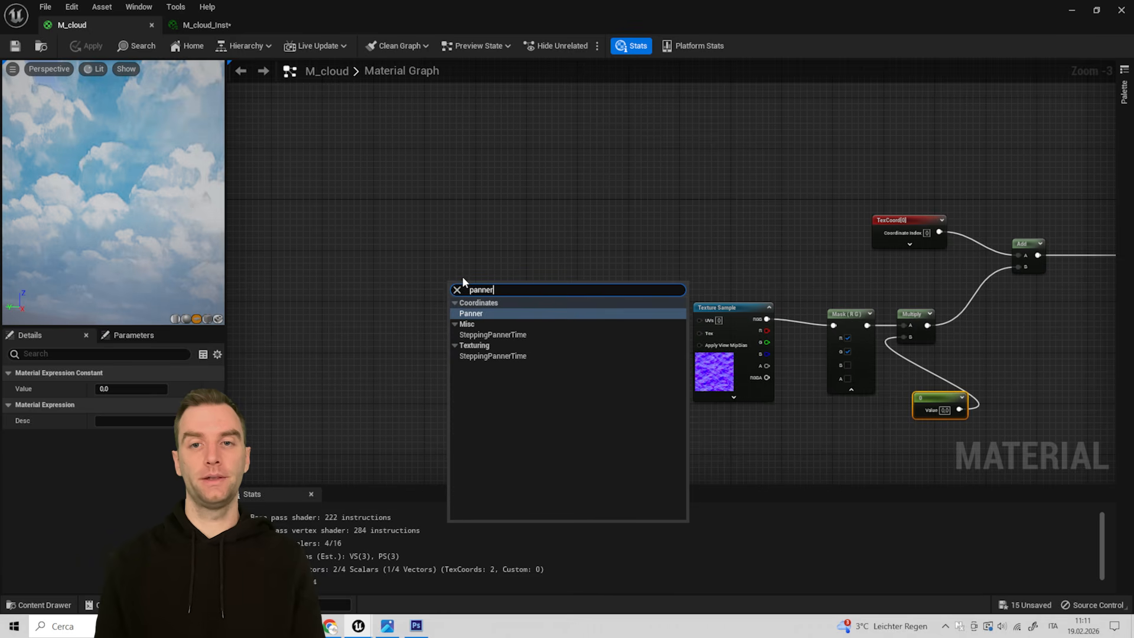
pyautogui.click(493, 313)
pyautogui.moveTo(480, 293); pyautogui.dragTo(598, 346)
# - Add a Multiply and a TextureCoordinate node before the Panner, connecting the coordinates to the Multiply's A input
pyautogui.press('m')
pyautogui.click(383, 271)
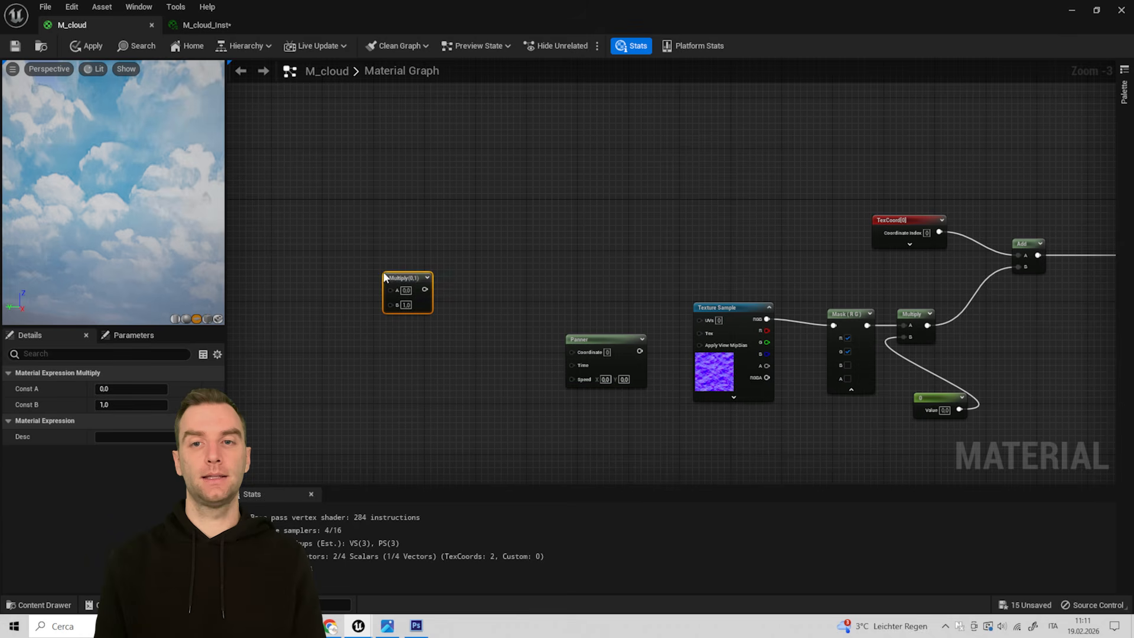
pyautogui.moveTo(390, 275); pyautogui.dragTo(489, 286)
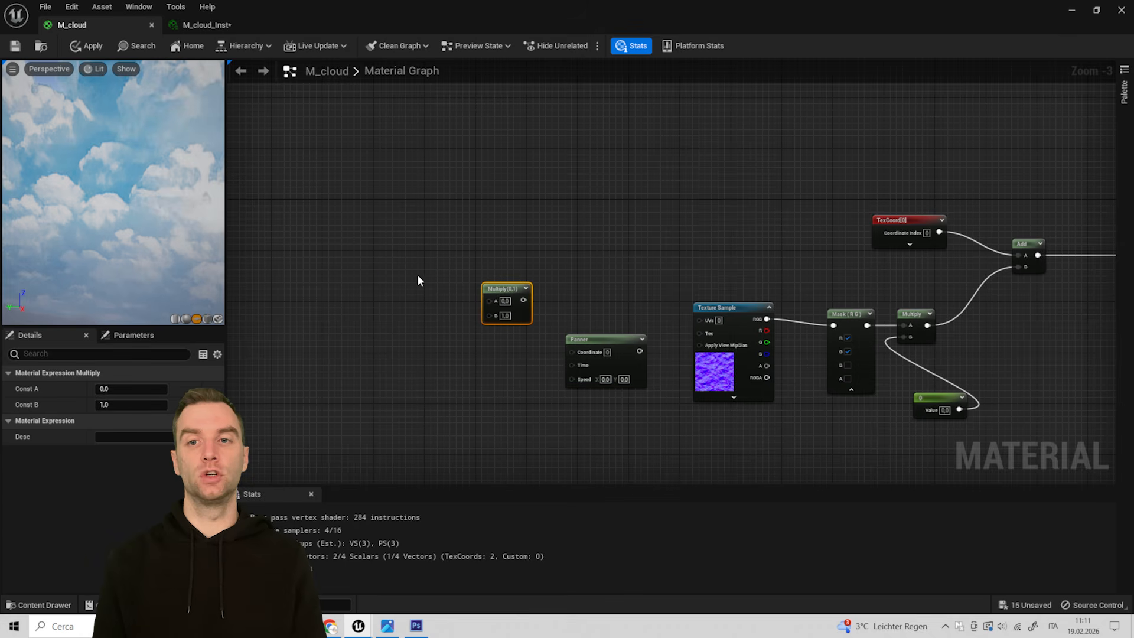
pyautogui.rightClick(366, 262)
pyautogui.write('co')
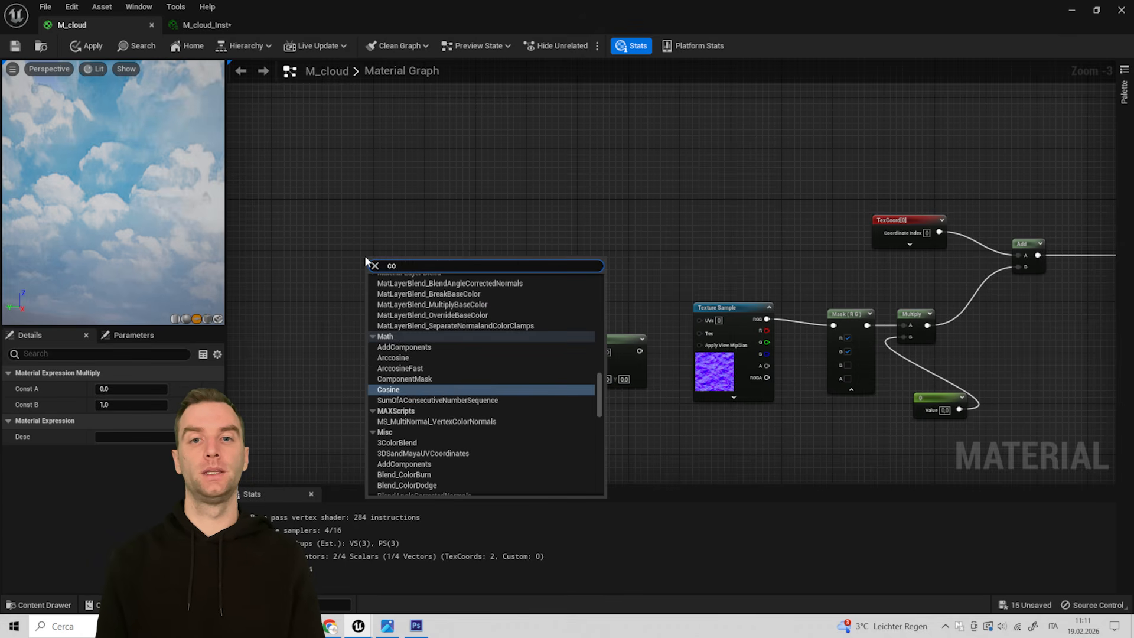
pyautogui.write('or')
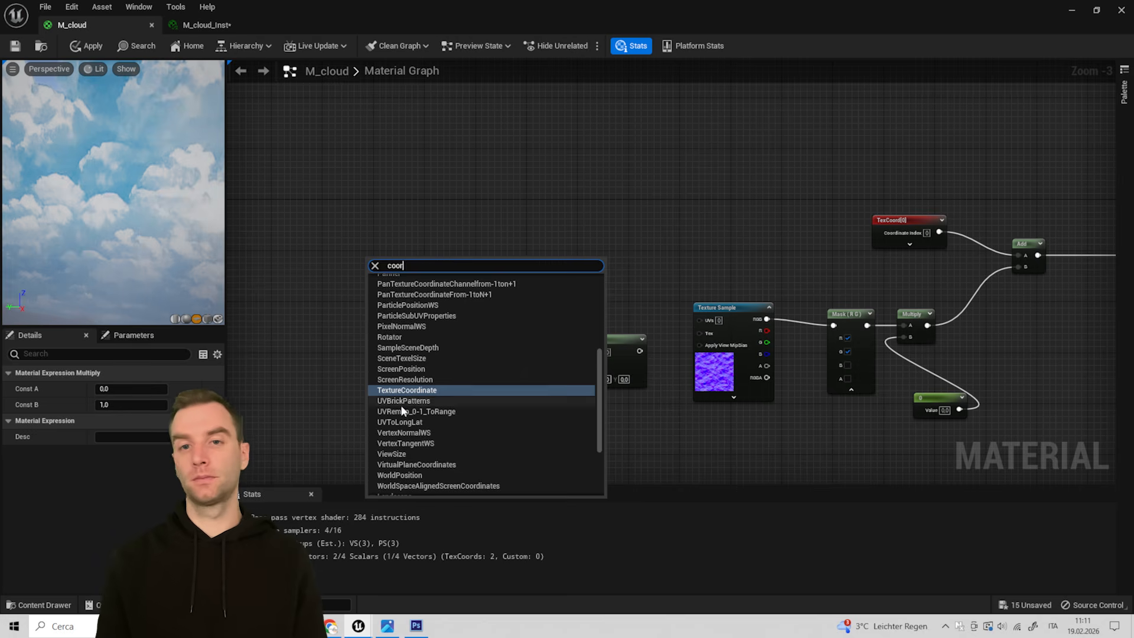
pyautogui.click(410, 390)
pyautogui.moveTo(437, 274); pyautogui.dragTo(488, 301)
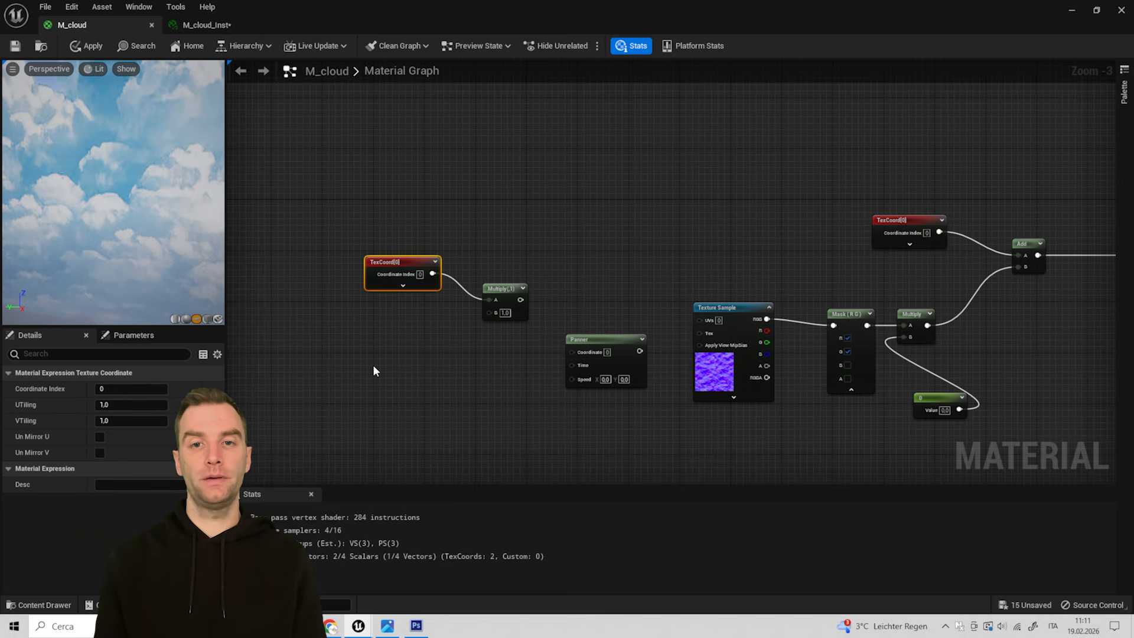
# - Feed new constants into the new Multiply's B and the Panner's Speed, and link the Multiply through the Panner to the noise sample's UVs
pyautogui.click(373, 366)
pyautogui.moveTo(419, 383); pyautogui.dragTo(572, 351)
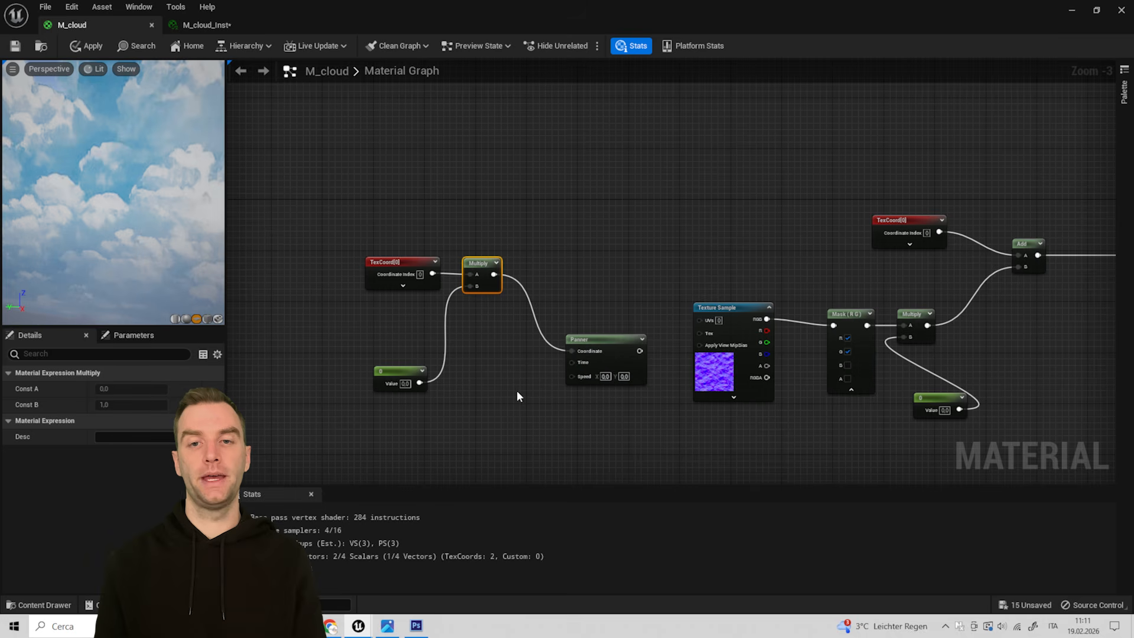
pyautogui.click(480, 403)
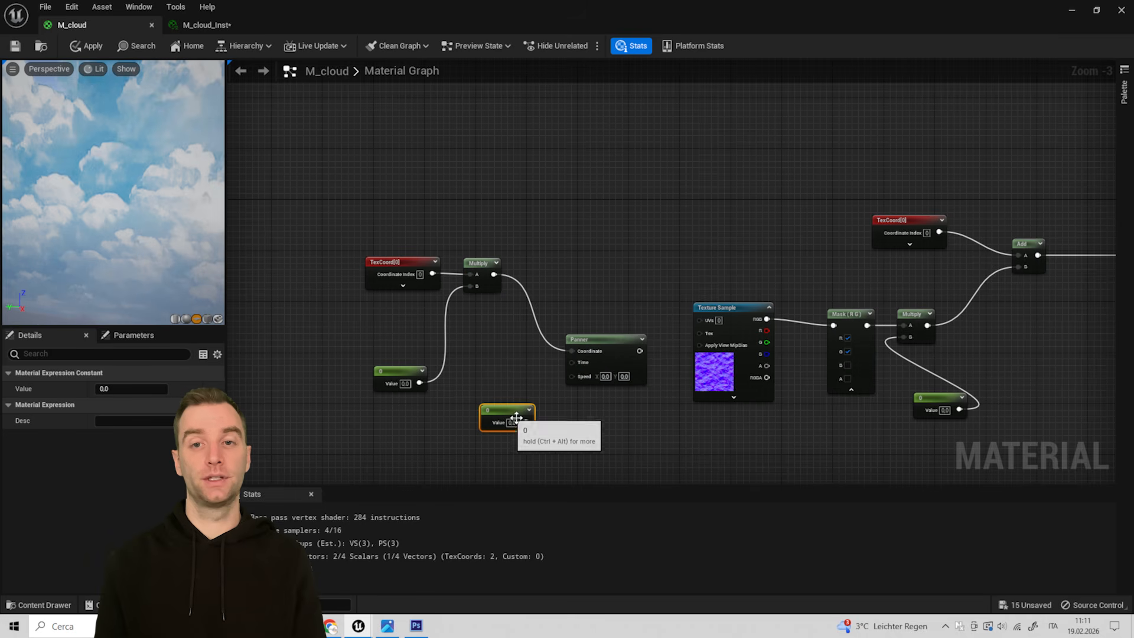
pyautogui.moveTo(526, 421); pyautogui.dragTo(700, 319)
# - Tidy the Panner and its constants closer to their targets and set the speed constant to 0,02
pyautogui.moveTo(593, 340); pyautogui.dragTo(604, 303)
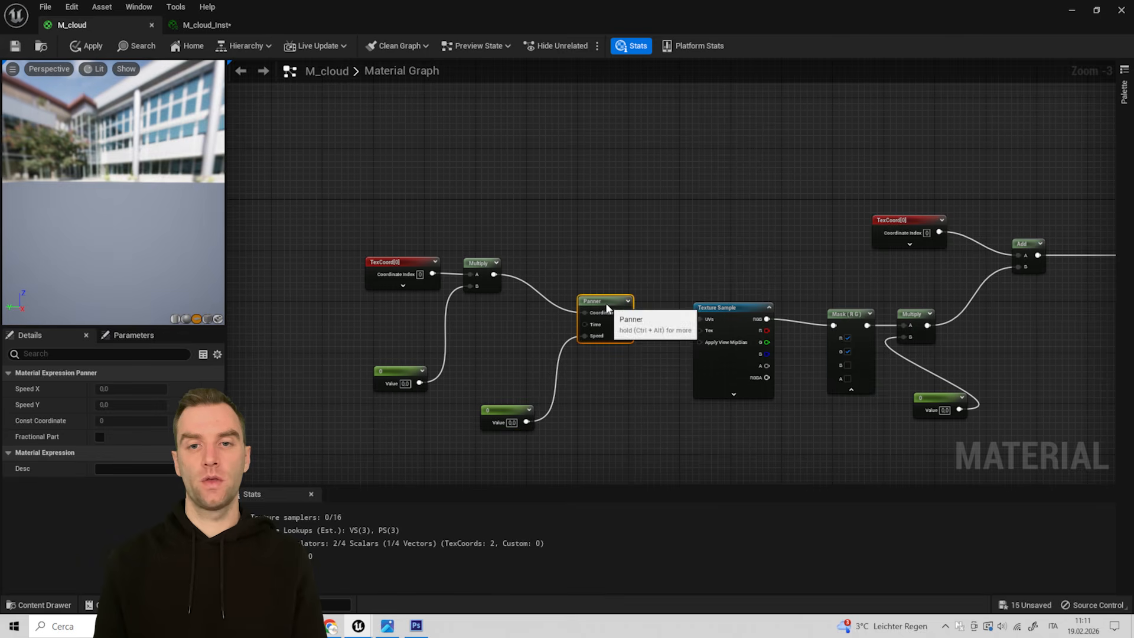
pyautogui.moveTo(498, 418); pyautogui.dragTo(545, 378)
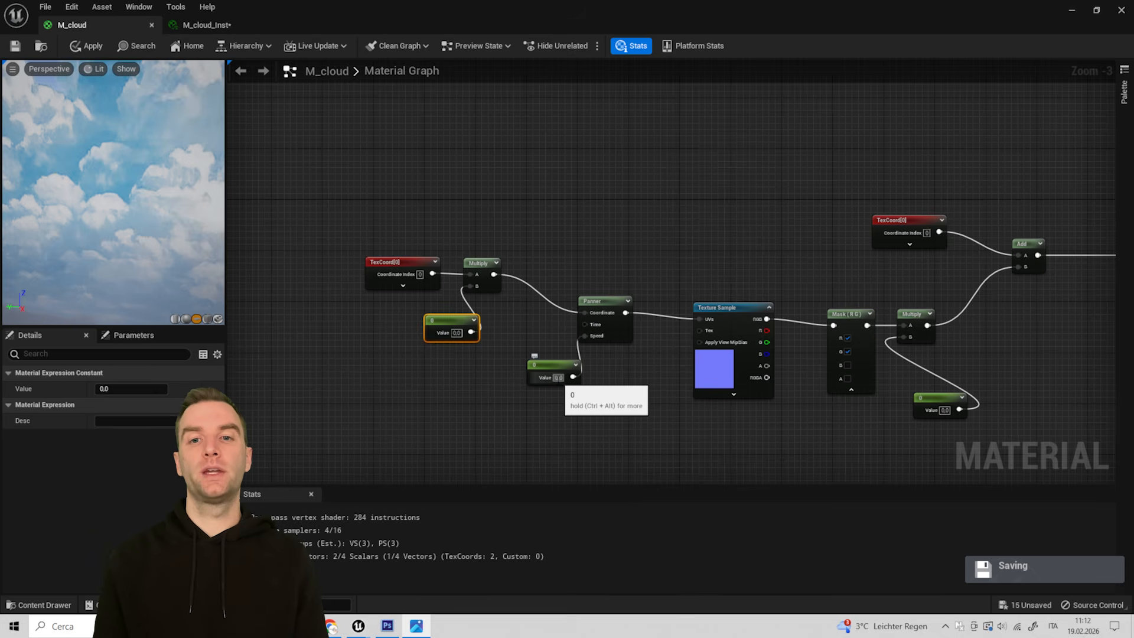
pyautogui.click(558, 377)
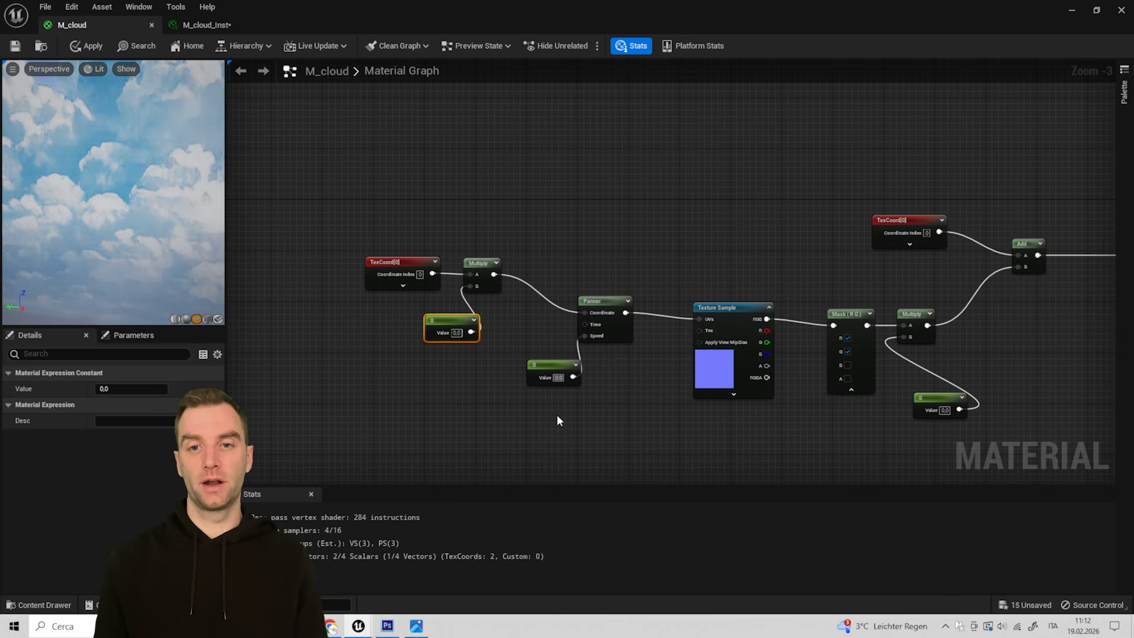
pyautogui.write('0,02')
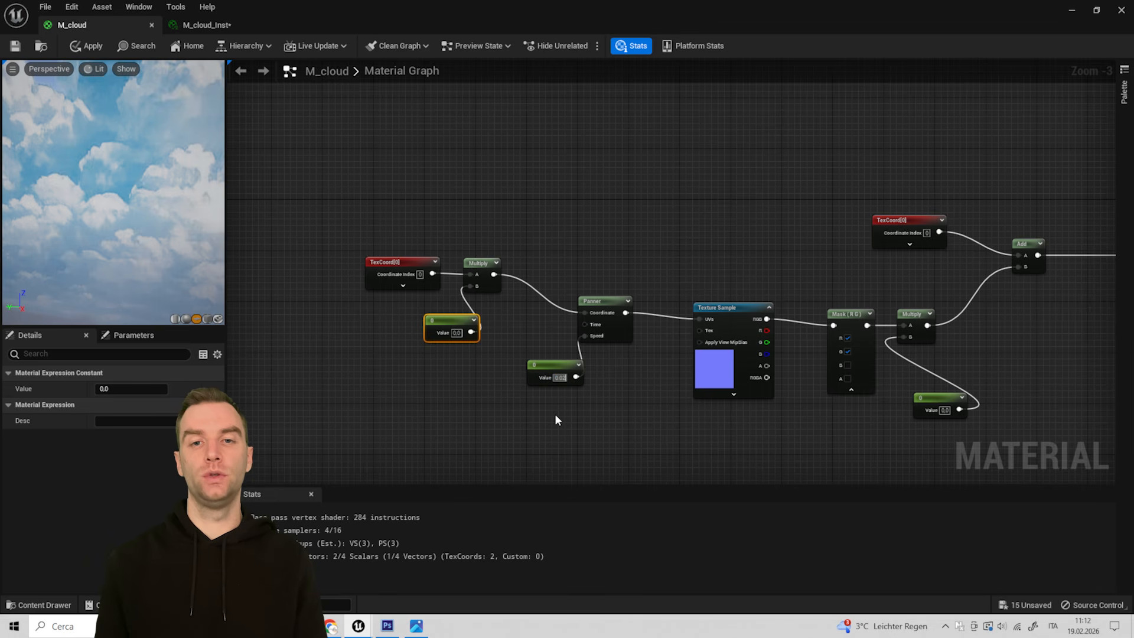
# - Set the noise tiling constant to 2 and the constant on the masked noise's Multiply to 0,008
pyautogui.click(555, 417)
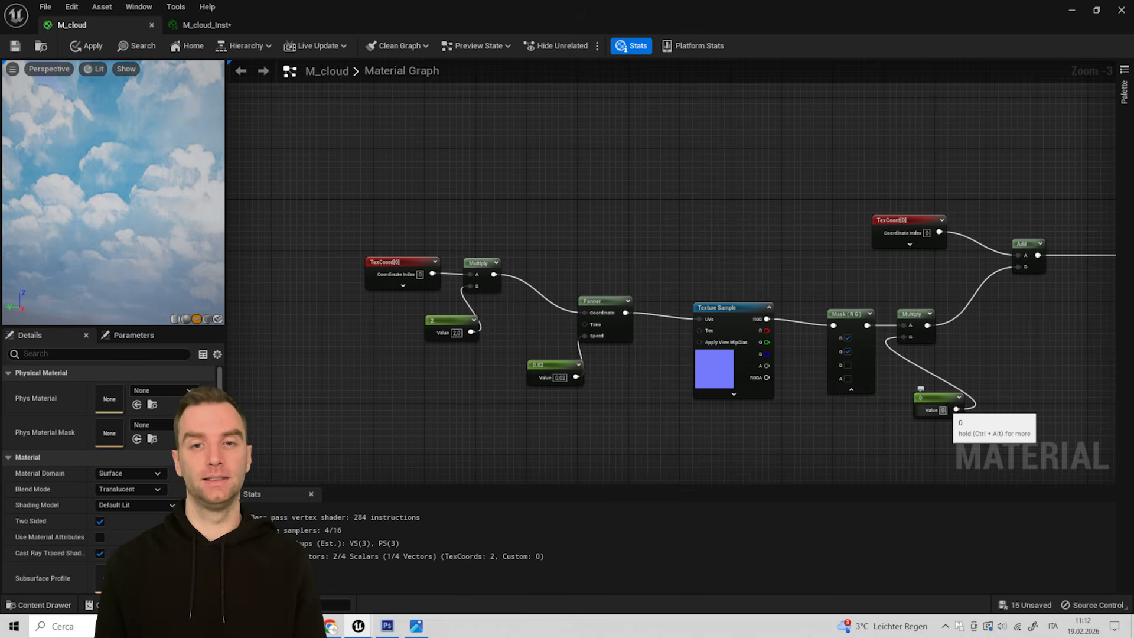
pyautogui.click(946, 410)
pyautogui.write('0.008')
pyautogui.press('Return')
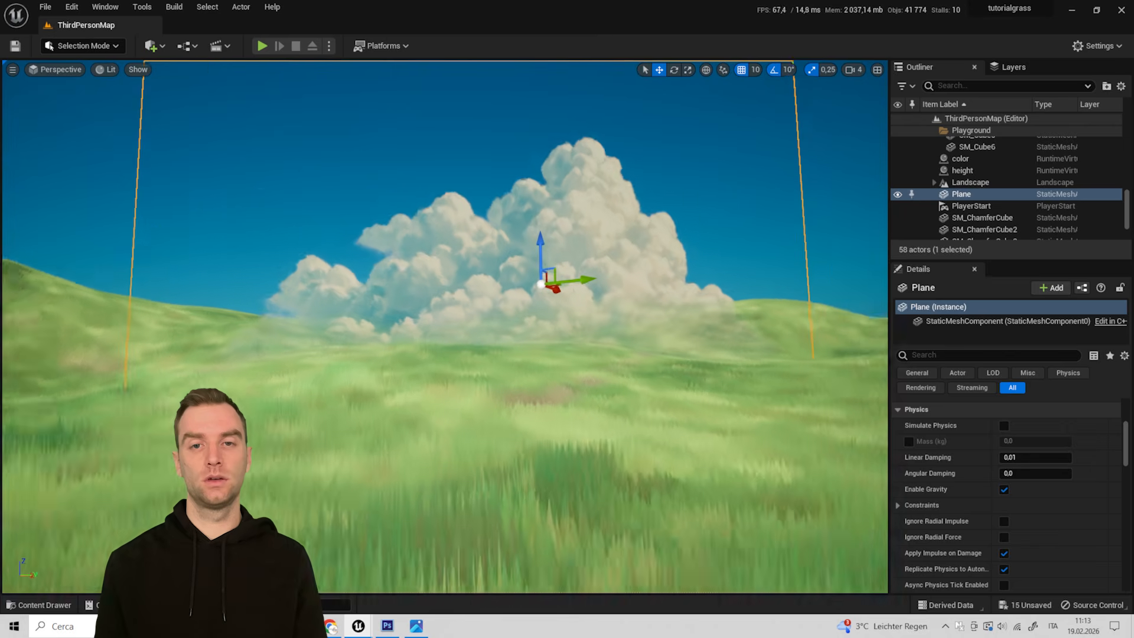
# - Raise the cloud plane slightly so its clouds stand higher above the grass hills
pyautogui.press('w')
pyautogui.moveTo(522, 354)
pyautogui.mouseDown(button='right')
pyautogui.moveTo(549, 348)
pyautogui.moveTo(448, 355)
pyautogui.moveTo(573, 349)
pyautogui.moveTo(530, 352)
pyautogui.moveTo(529, 363)
pyautogui.mouseUp(button='right')
pyautogui.press('s')
pyautogui.press('s')
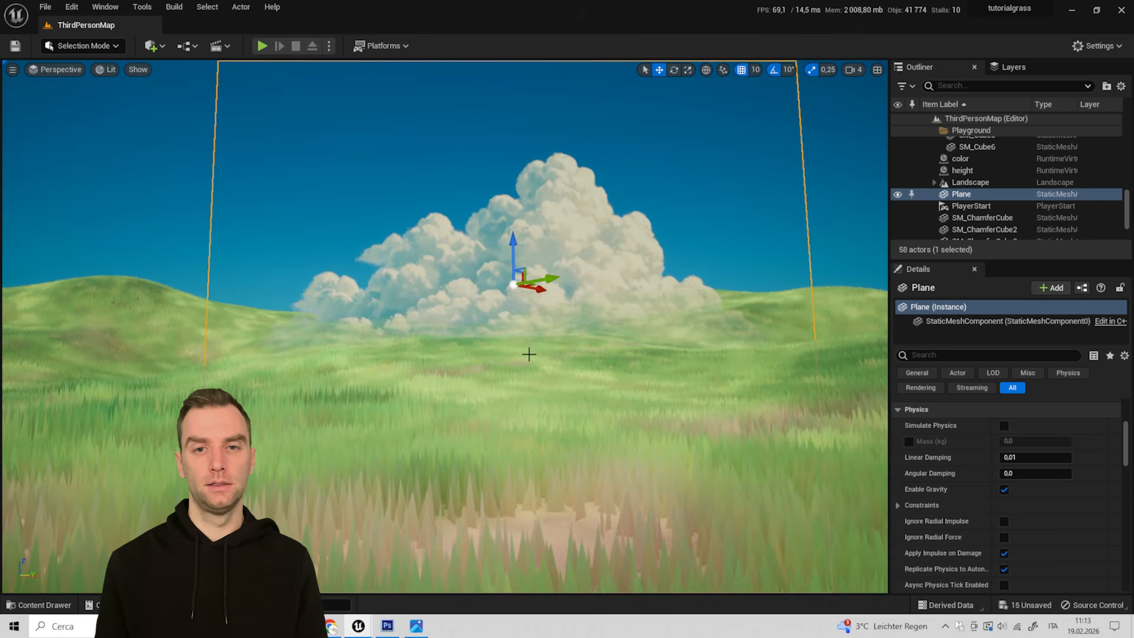
pyautogui.moveTo(513, 254); pyautogui.dragTo(504, 226)
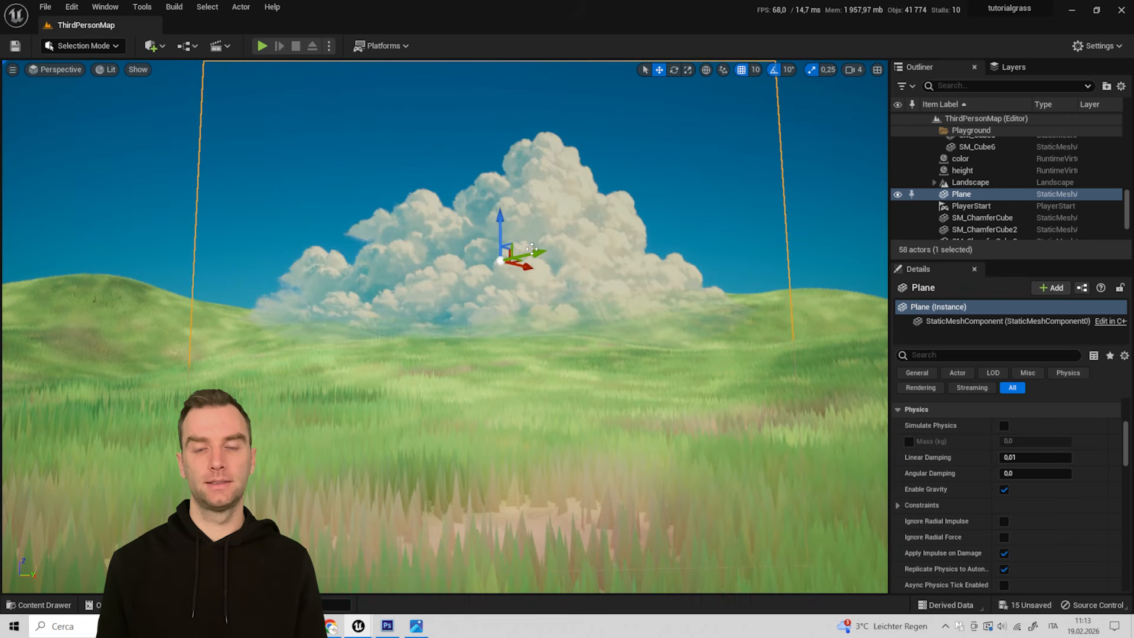
# - Move the cloud plane along the horizon, rescale it, and lower it behind the right-hand hills
pyautogui.moveTo(526, 267); pyautogui.dragTo(776, 268)
pyautogui.click(688, 70)
pyautogui.click(659, 69)
pyautogui.moveTo(701, 283); pyautogui.dragTo(734, 290)
pyautogui.moveTo(791, 327); pyautogui.dragTo(697, 259)
pyautogui.moveTo(677, 219); pyautogui.dragTo(679, 292)
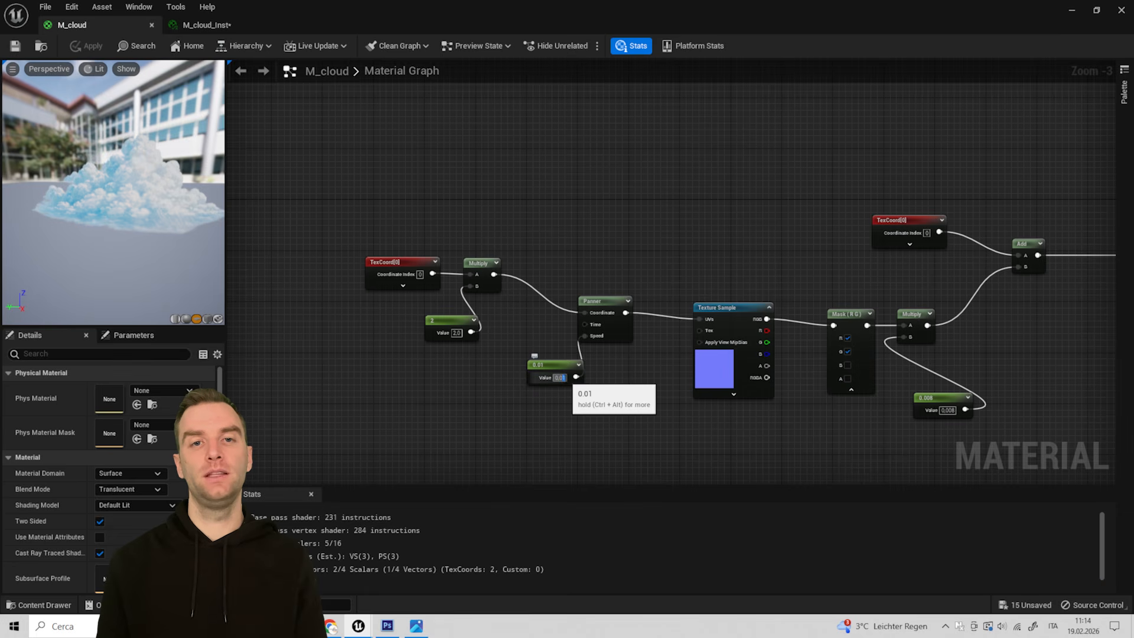
# - Set the Panner's speed constant to 0,005, save M_cloud, and return to the level
pyautogui.write('0.005')
pyautogui.press('Return')
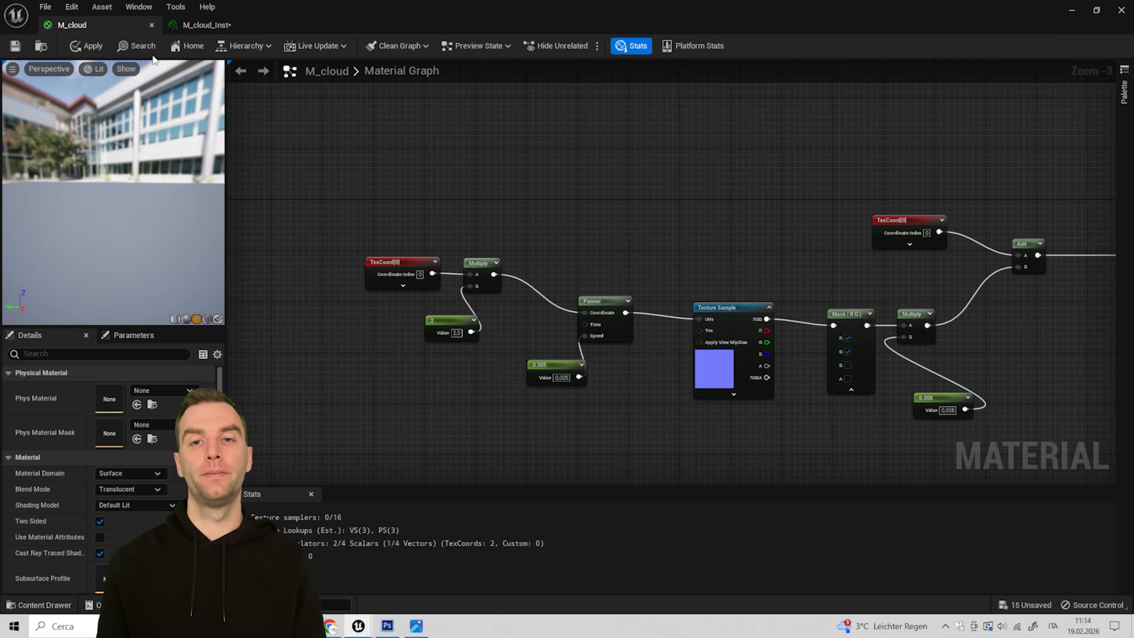
pyautogui.hotkey('ctrl', 's')
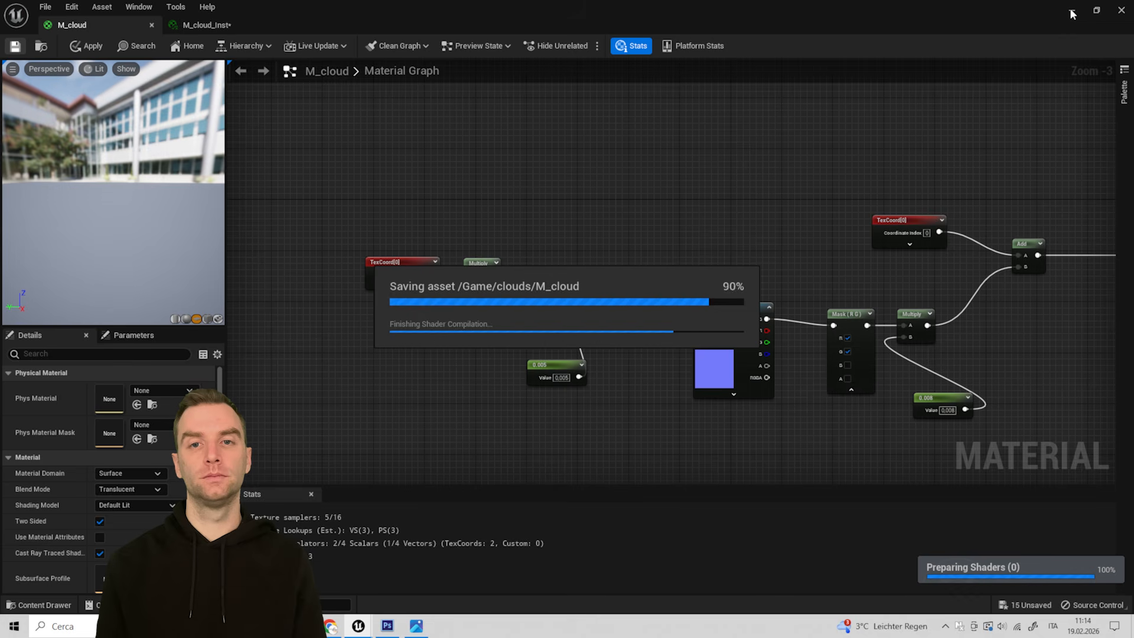
pyautogui.click(1071, 11)
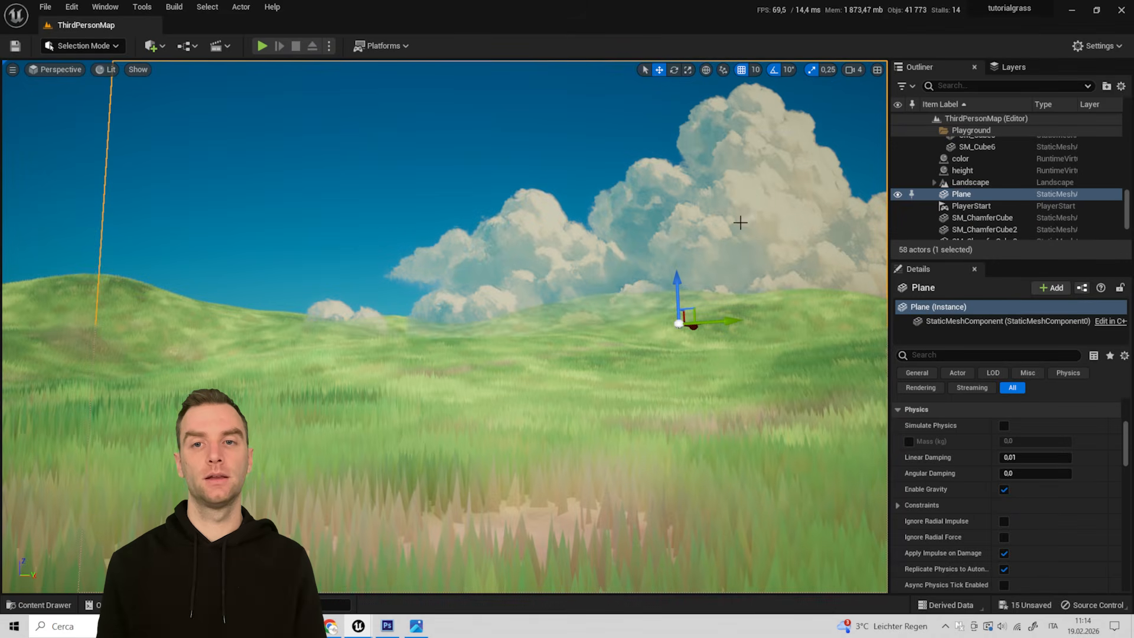
# - Rescale the cloud plane uniformly and shift it farther along the right-hand hills, with its base lowered behind them
pyautogui.click(687, 70)
pyautogui.moveTo(679, 323); pyautogui.dragTo(804, 260)
pyautogui.click(658, 70)
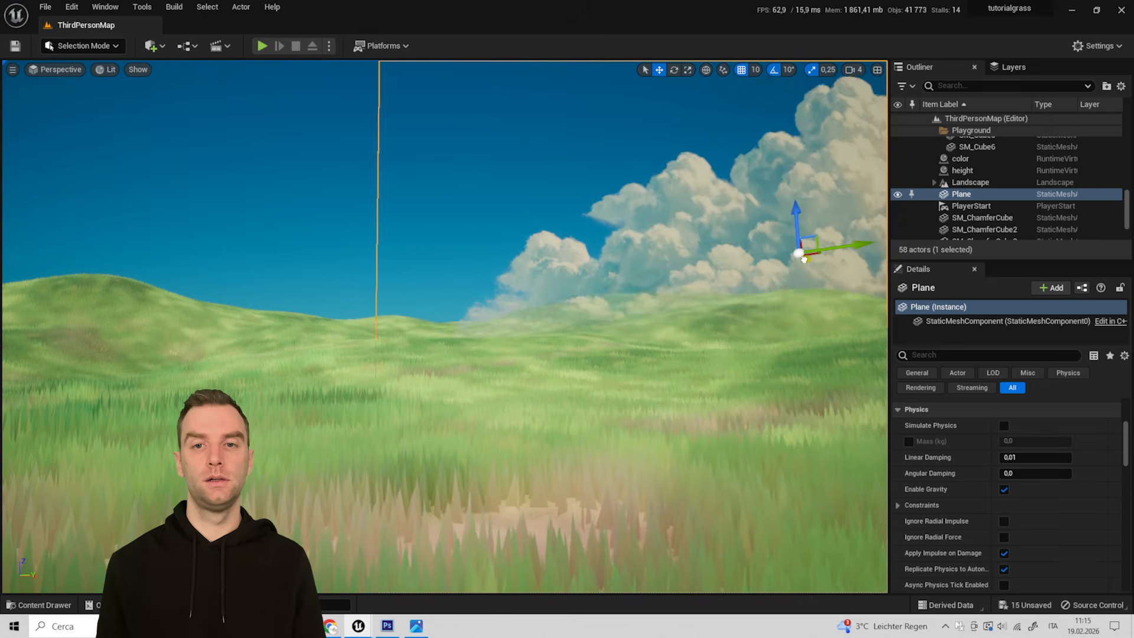
pyautogui.moveTo(797, 210); pyautogui.dragTo(798, 239)
pyautogui.moveTo(805, 287)
pyautogui.mouseDown()
pyautogui.moveTo(784, 286)
pyautogui.moveTo(800, 287)
pyautogui.mouseUp()
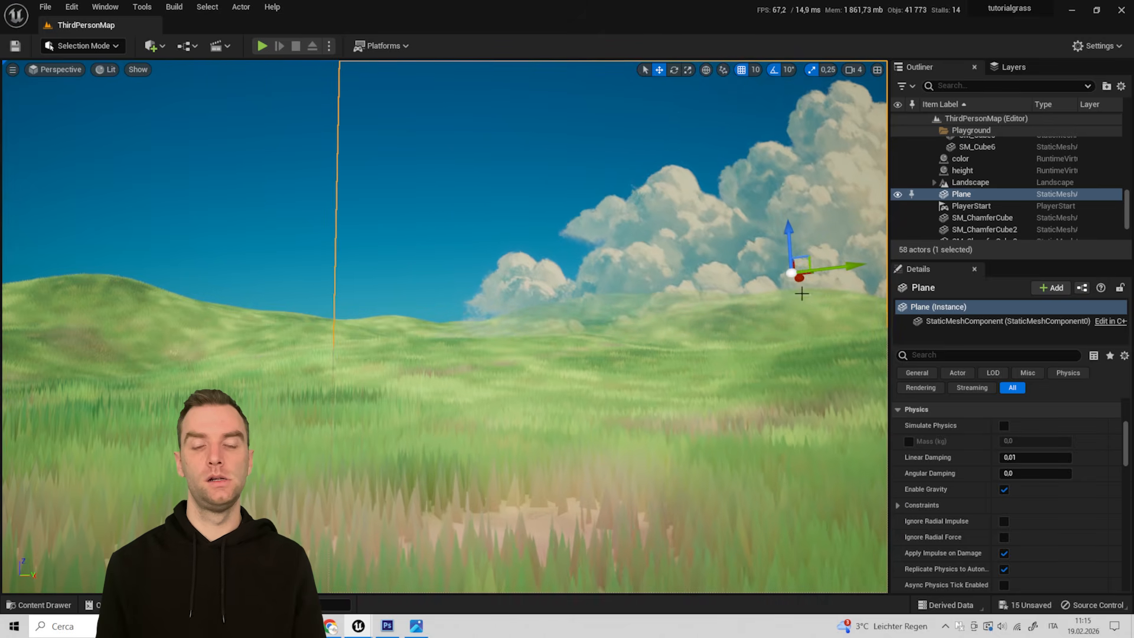
# - Set the M_cloud_Inst material instance's Bottom opacity to 2237,42334 and Opacity to 0,855559, keeping the level in view
pyautogui.click(38, 604)
pyautogui.doubleClick(431, 507)
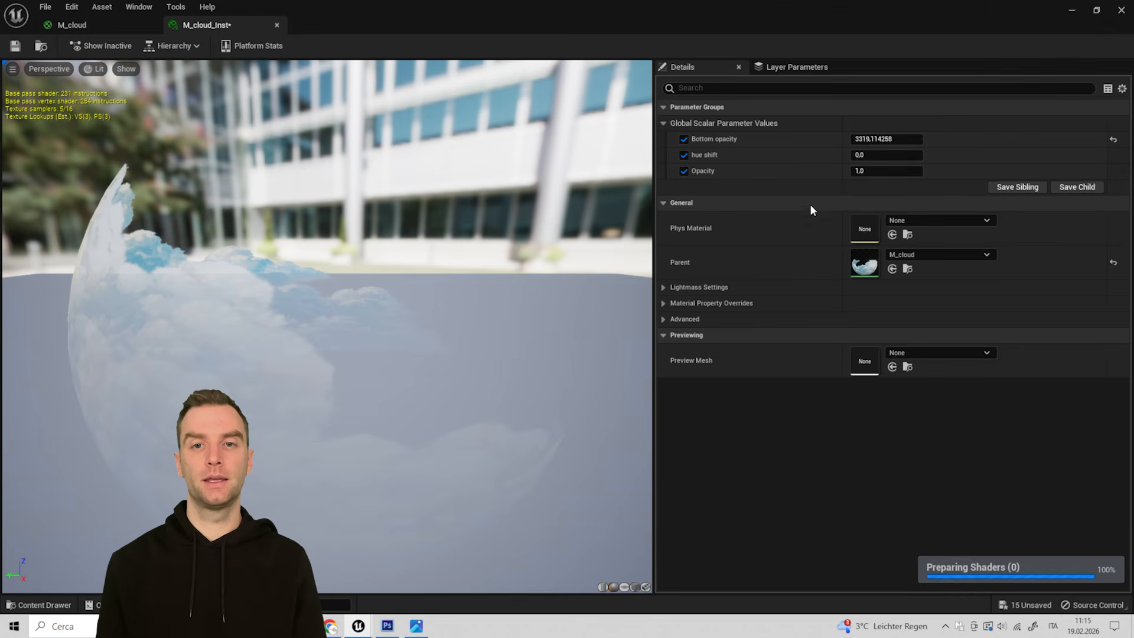
pyautogui.moveTo(724, 6); pyautogui.dragTo(318, 118)
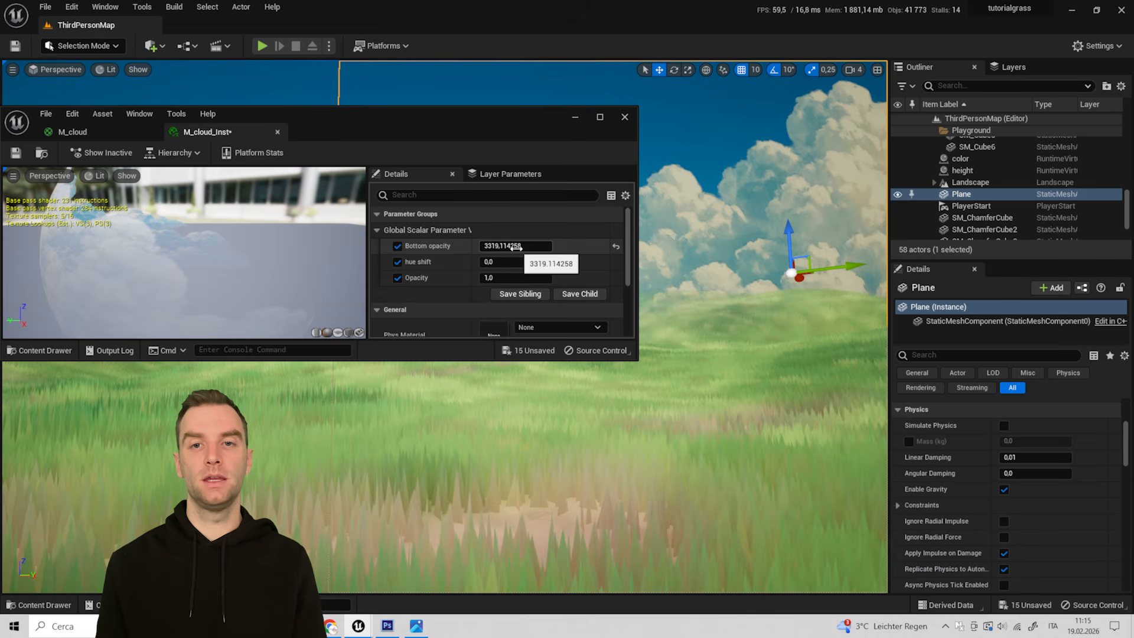
pyautogui.moveTo(515, 247); pyautogui.dragTo(499, 279)
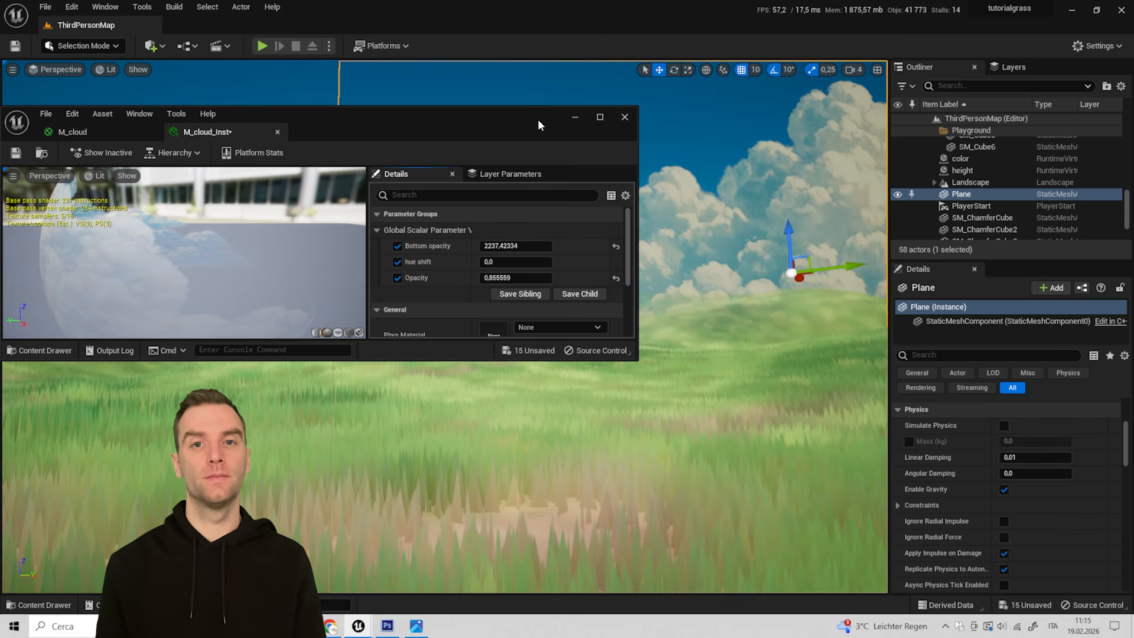
pyautogui.click(574, 116)
pyautogui.moveTo(477, 204); pyautogui.dragTo(481, 204, button='right')
pyautogui.click(260, 167)
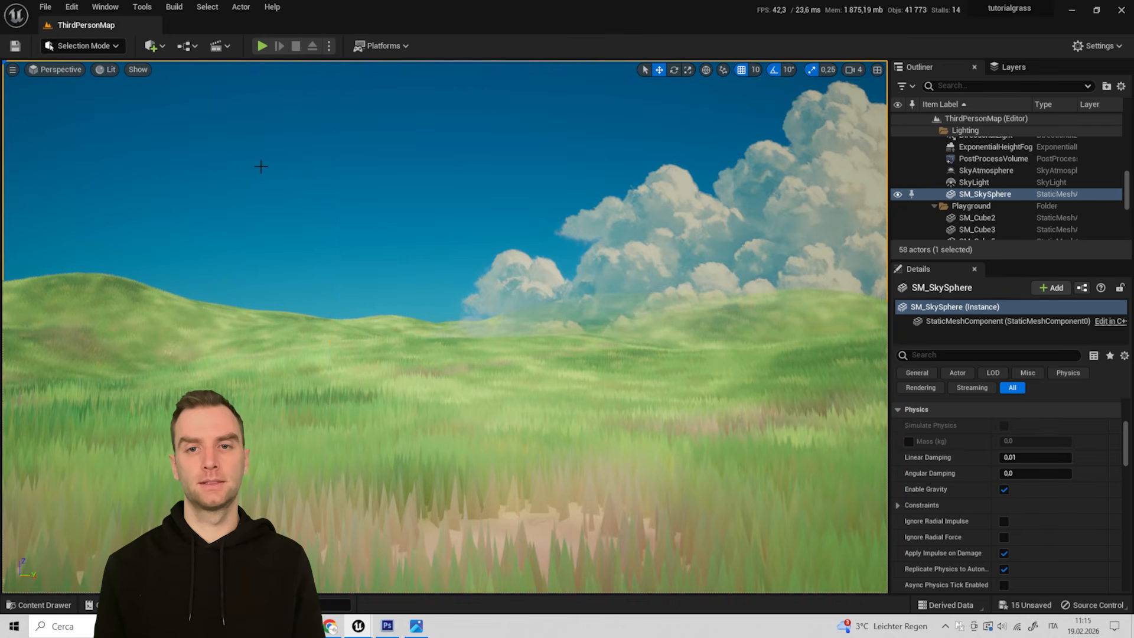
pyautogui.moveTo(260, 167); pyautogui.dragTo(343, 163, button='right')
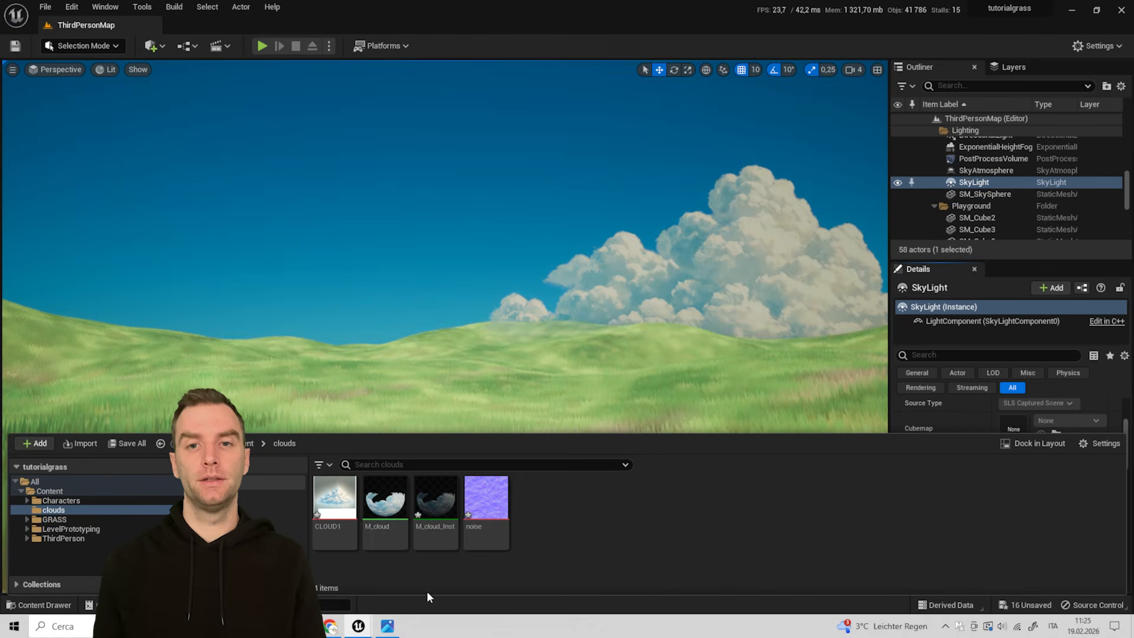
# - Rename the M_cloud_Inst material instance to M_cloud_1 and duplicate it
pyautogui.click(444, 524)
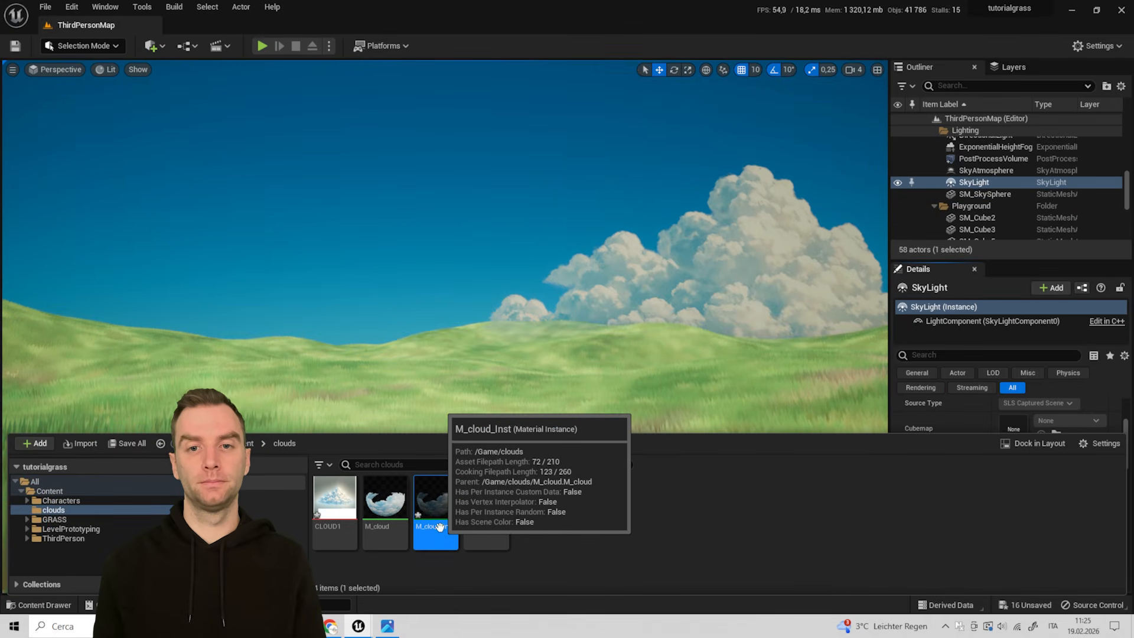
pyautogui.click(444, 524)
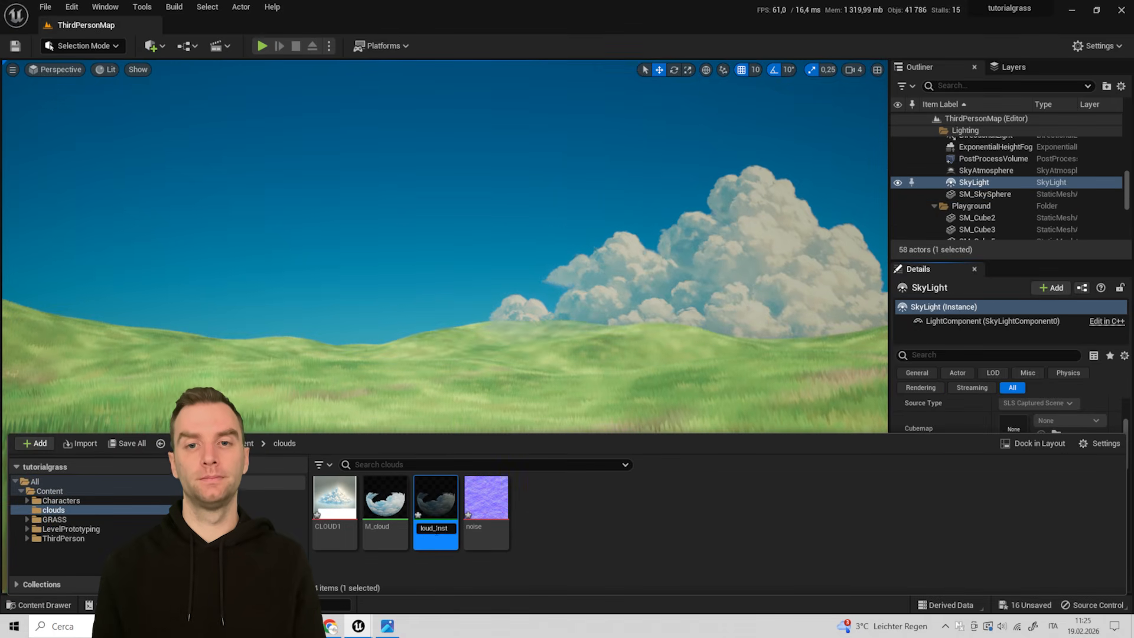
pyautogui.moveTo(435, 528); pyautogui.dragTo(481, 523)
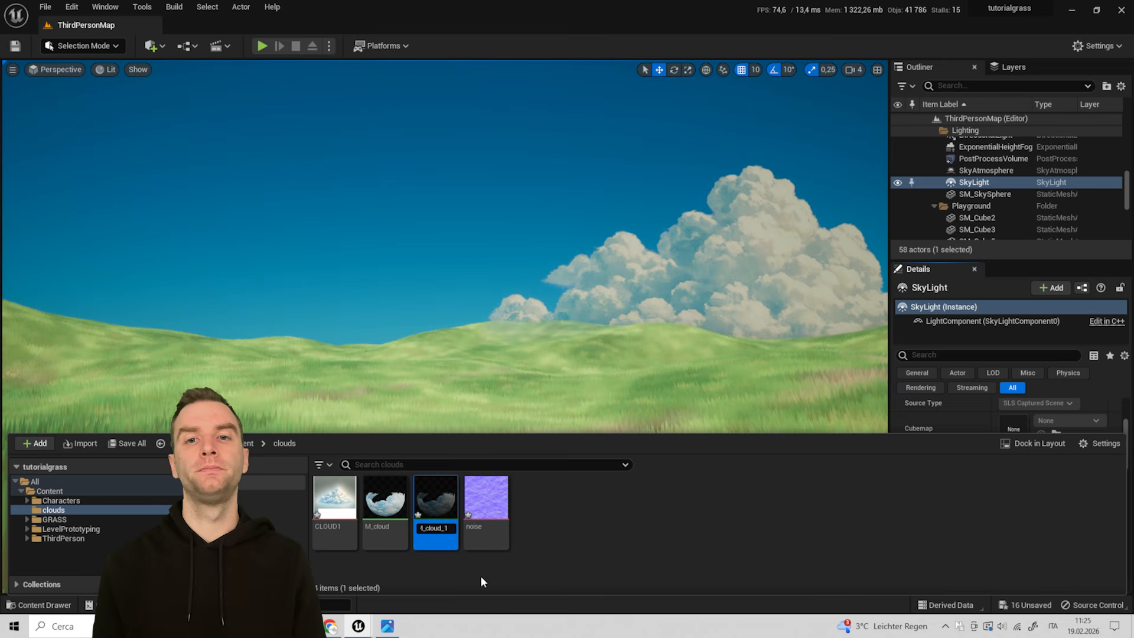
pyautogui.press('Return')
pyautogui.rightClick(441, 512)
pyautogui.click(495, 300)
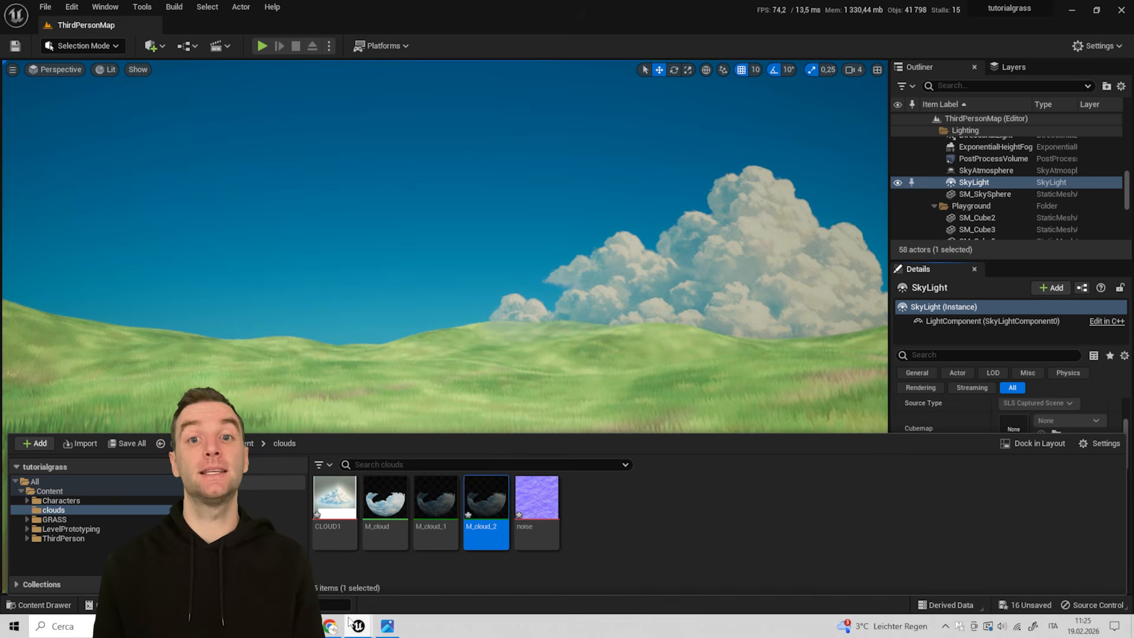
# - Import the CLOUD2 image from the CLOUDS folder into the project's clouds folder
pyautogui.moveTo(301, 625)
pyautogui.click(491, 570)
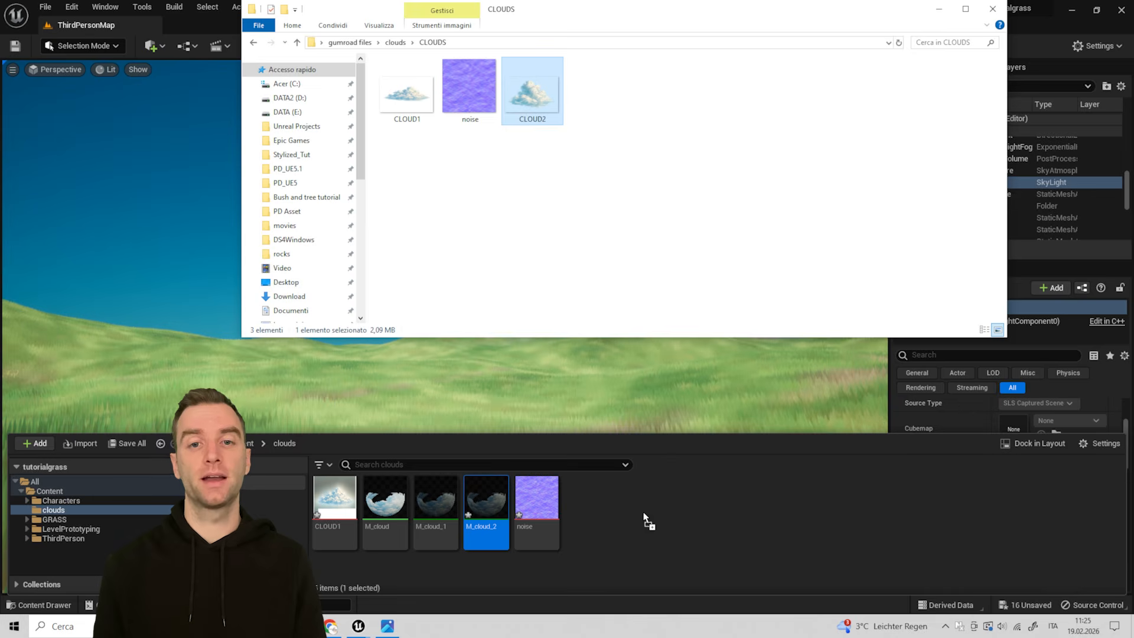
pyautogui.click(43, 605)
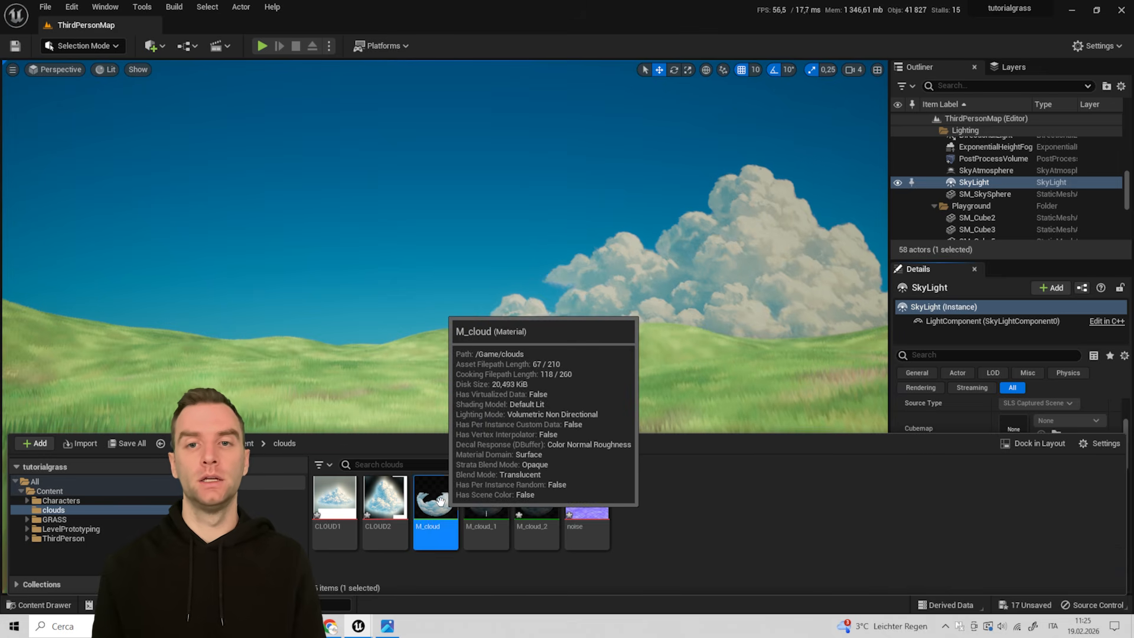
# - Open M_cloud_2 alongside M_cloud and convert the CLOUD1 Texture Sample in the M_cloud graph to a parameter
pyautogui.doubleClick(541, 509)
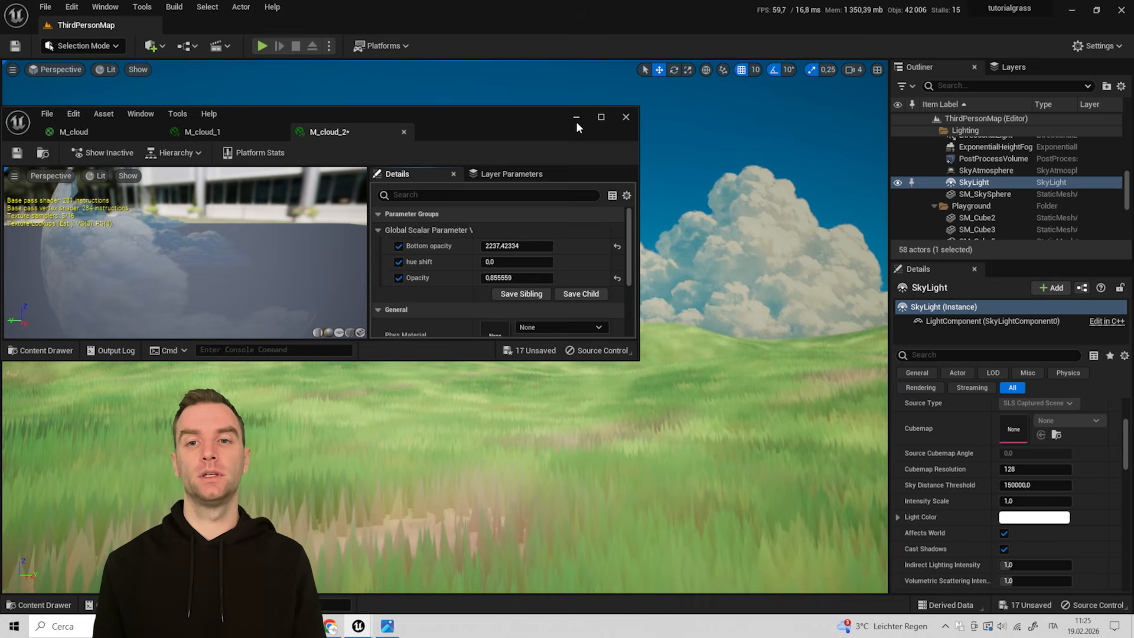
pyautogui.click(601, 119)
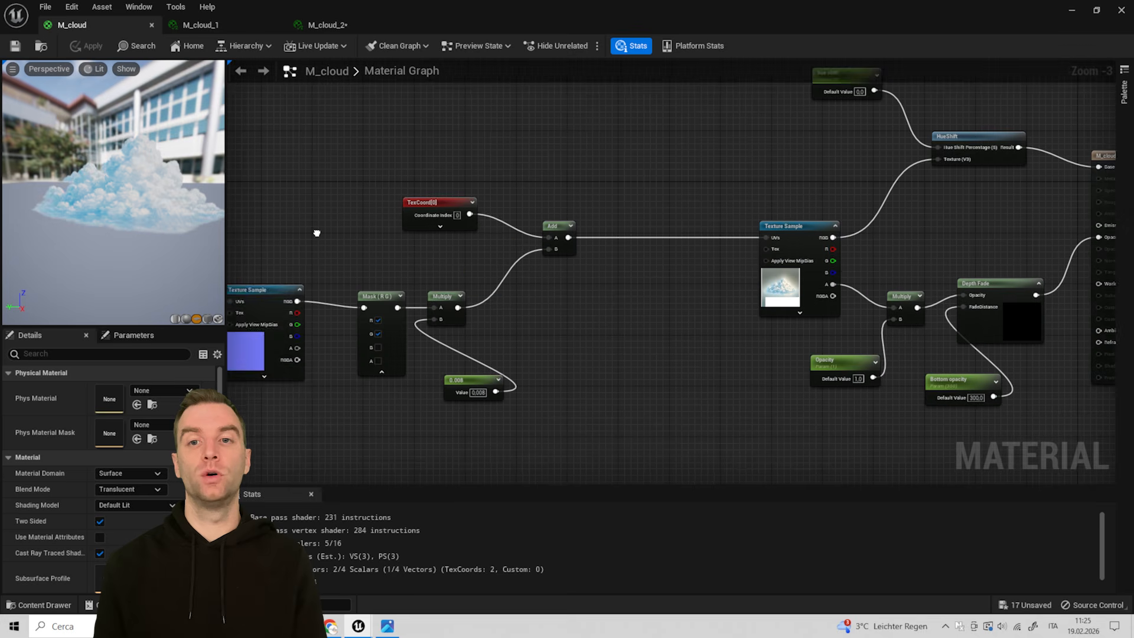
pyautogui.click(755, 255)
pyautogui.rightClick(756, 255)
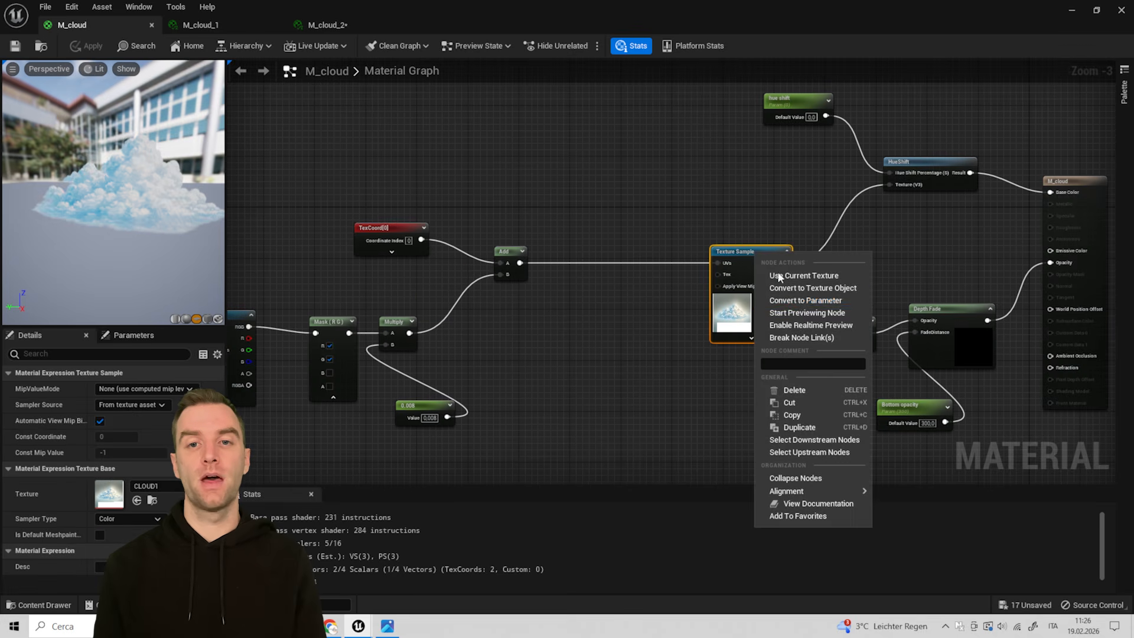
pyautogui.click(785, 298)
pyautogui.click(710, 371)
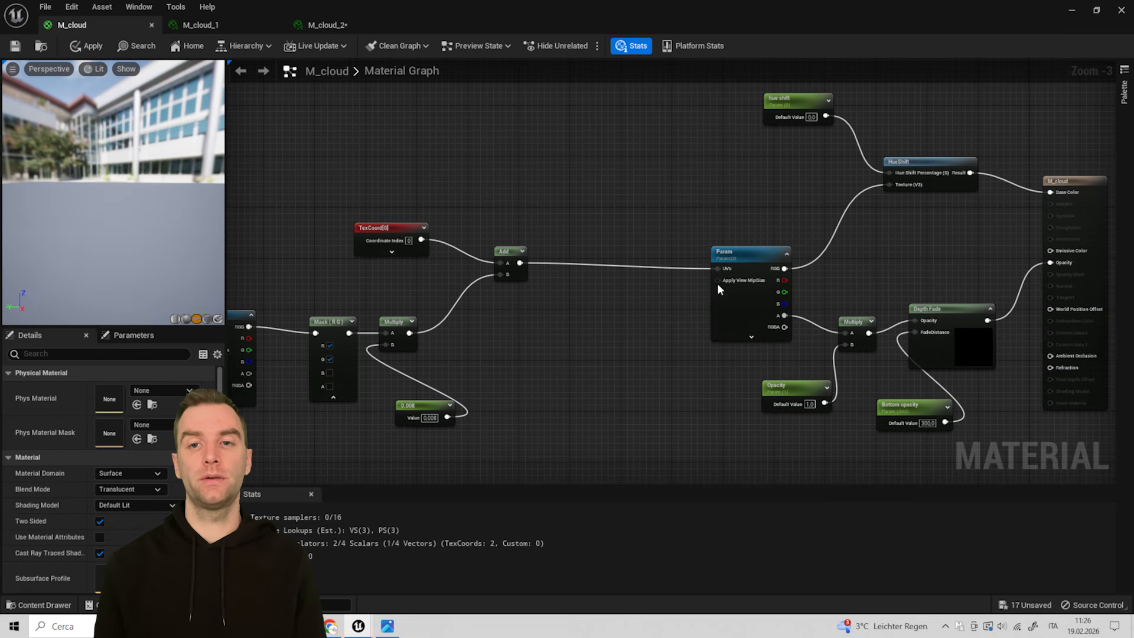
# - Name the new texture parameter CLOUD and apply the changes to the material
pyautogui.click(727, 252)
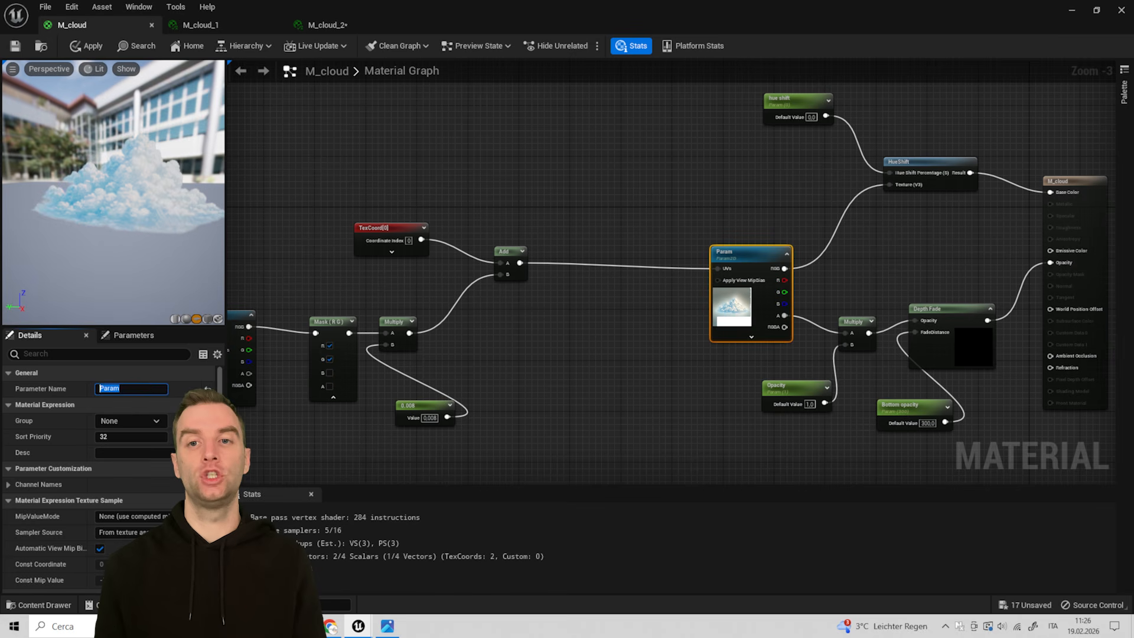
pyautogui.write('CLOUD')
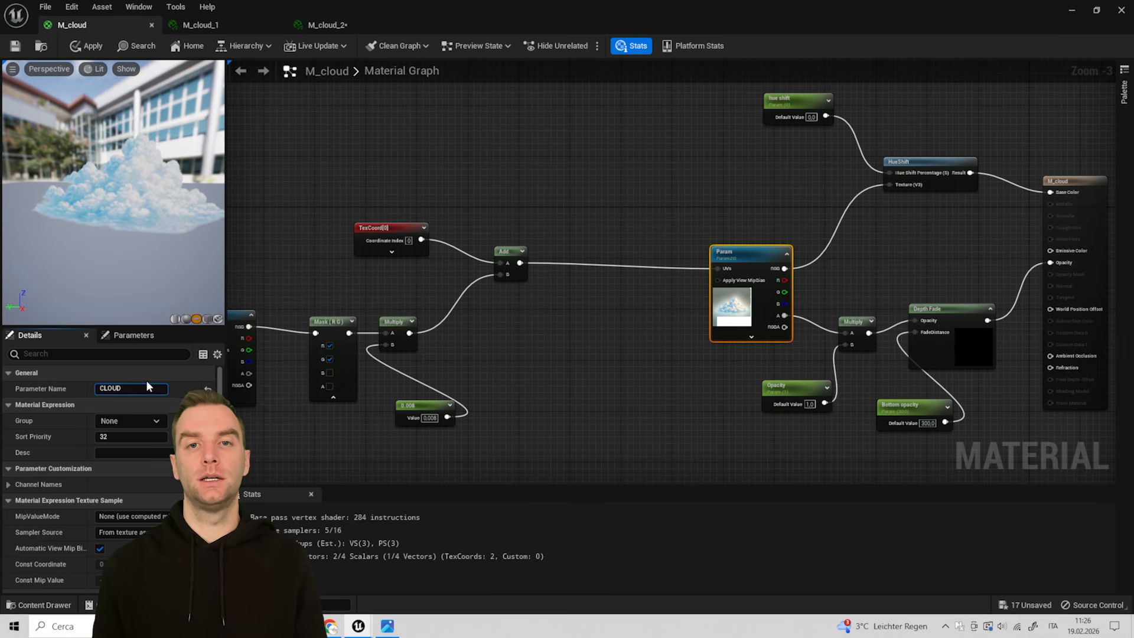
pyautogui.click(628, 394)
pyautogui.click(100, 47)
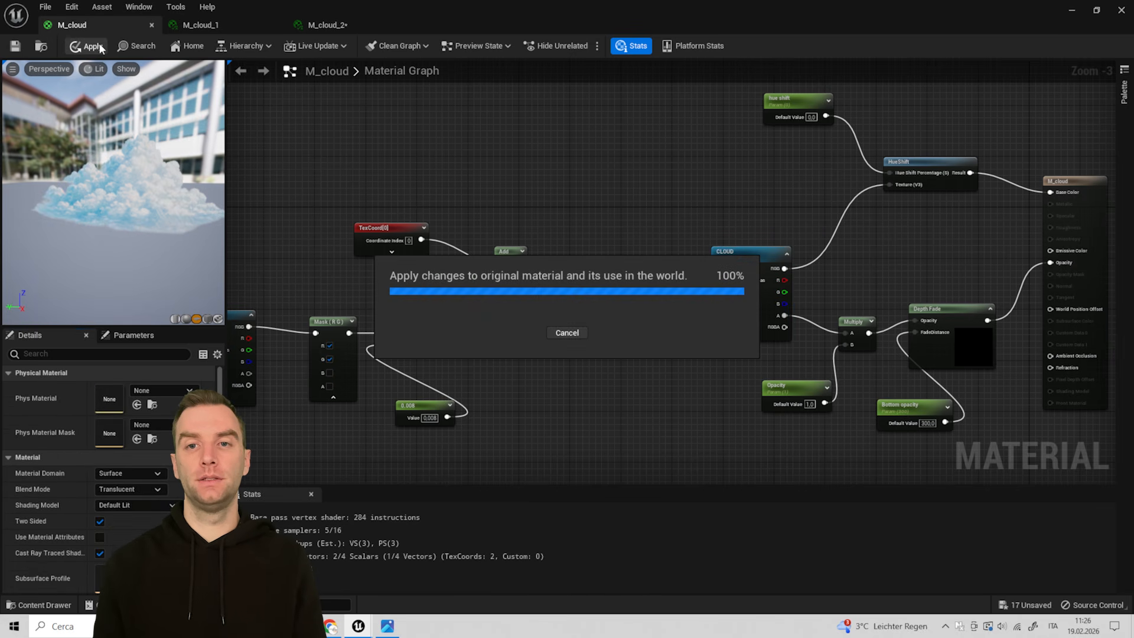
# - Override the CLOUD parameter in M_cloud_2 with the CLOUD2 texture, check the preview sphere, and return to the level
pyautogui.click(331, 26)
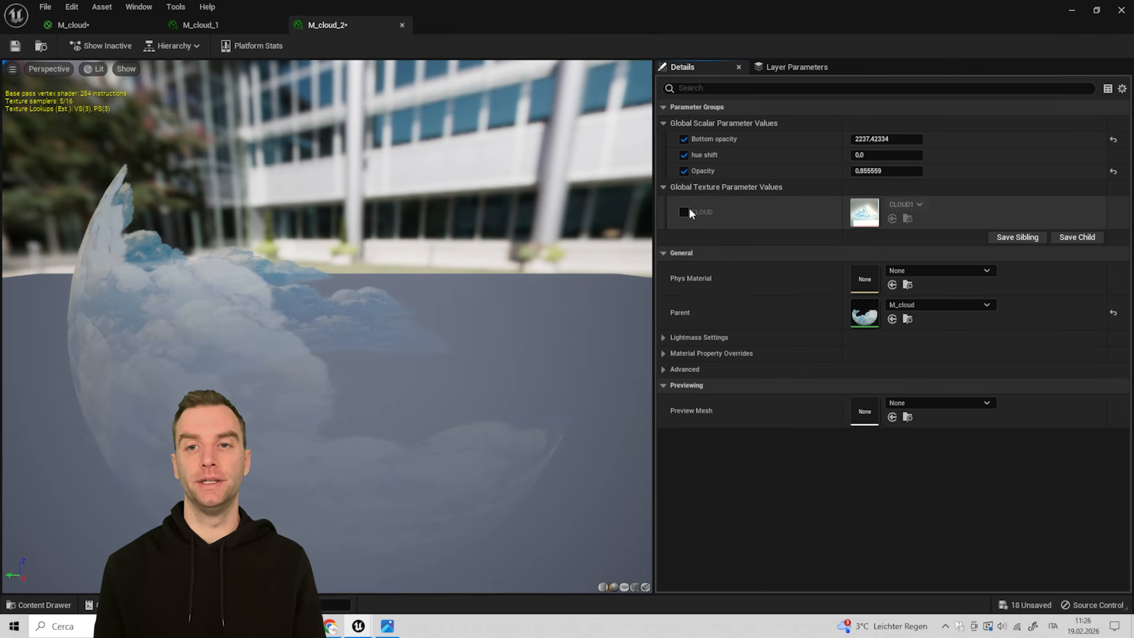
pyautogui.click(684, 212)
pyautogui.click(41, 603)
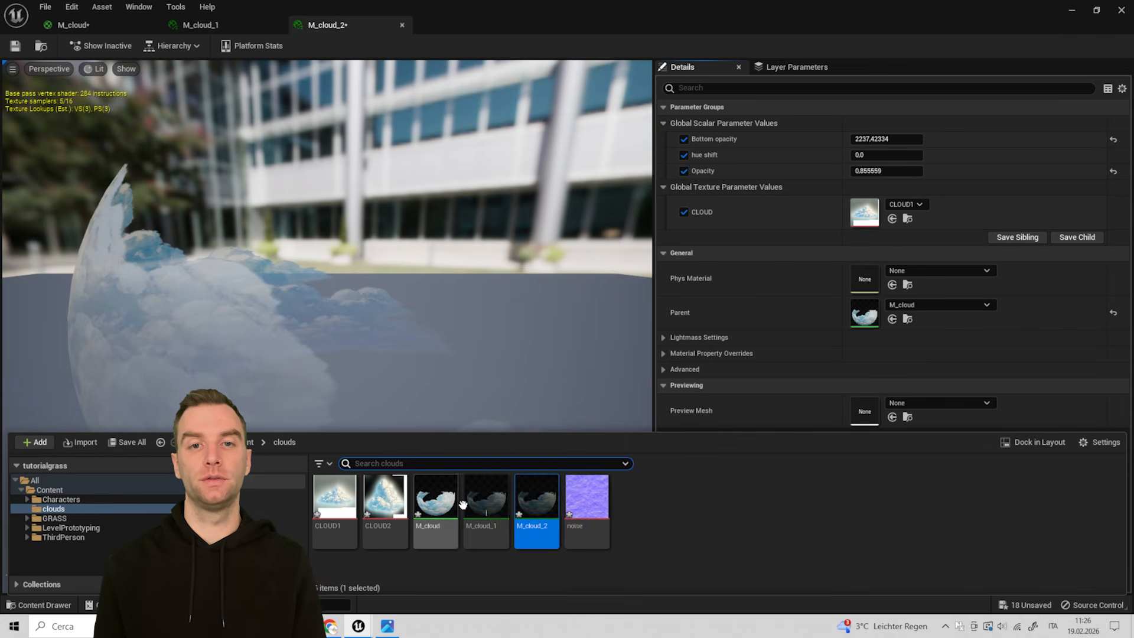
pyautogui.moveTo(384, 499); pyautogui.dragTo(850, 212)
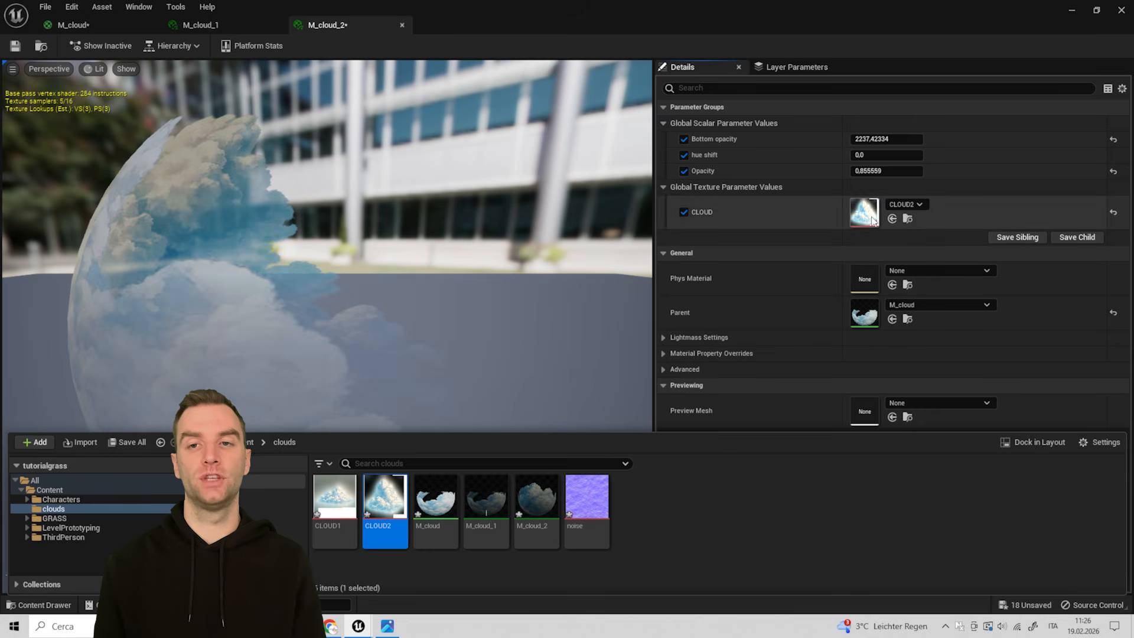
pyautogui.click(397, 302)
pyautogui.moveTo(397, 301); pyautogui.dragTo(469, 301)
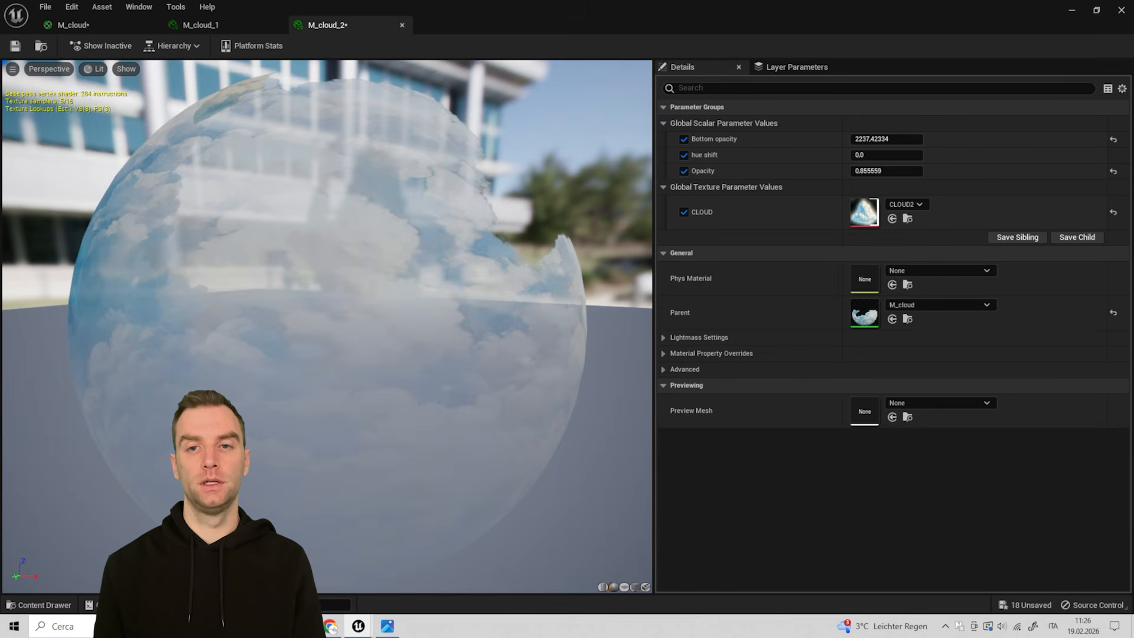
pyautogui.click(1072, 12)
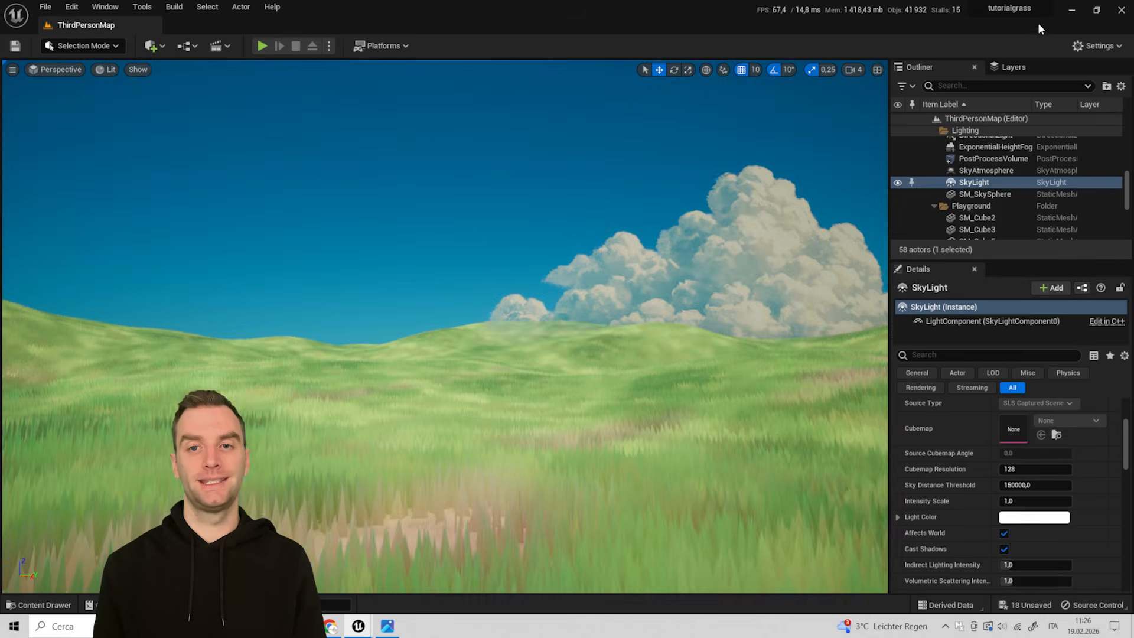
# - Duplicate the cloud plane and move the copy along its Y axis to the far-left side of the landscape
pyautogui.click(707, 256)
pyautogui.hotkey('ctrl', 'd')
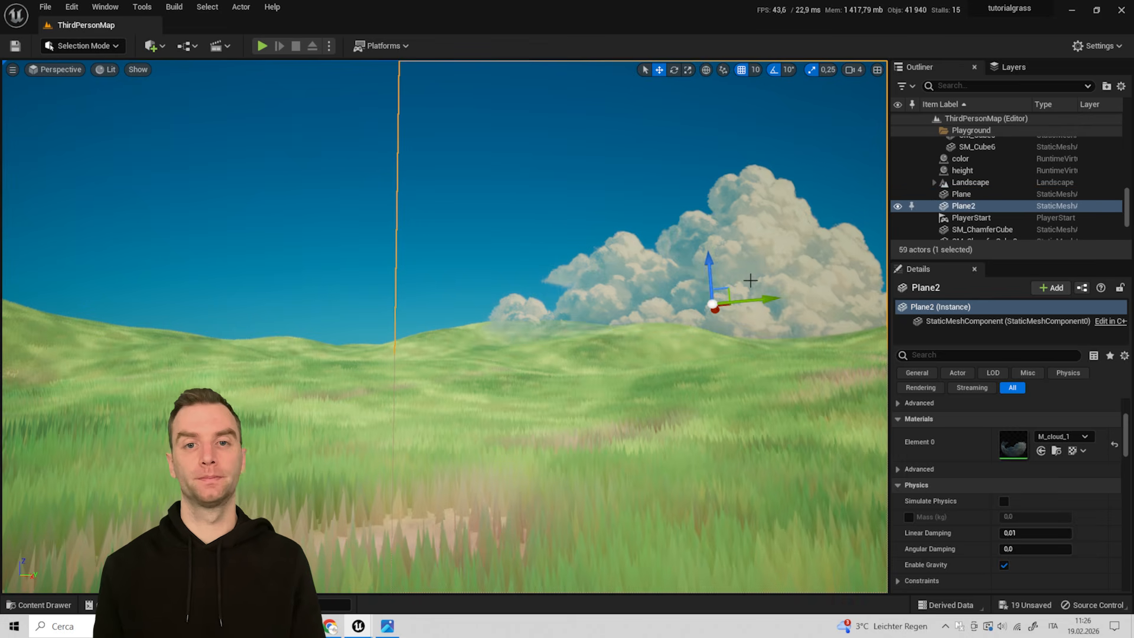
pyautogui.moveTo(760, 294); pyautogui.dragTo(322, 294)
pyautogui.moveTo(334, 349); pyautogui.dragTo(133, 356)
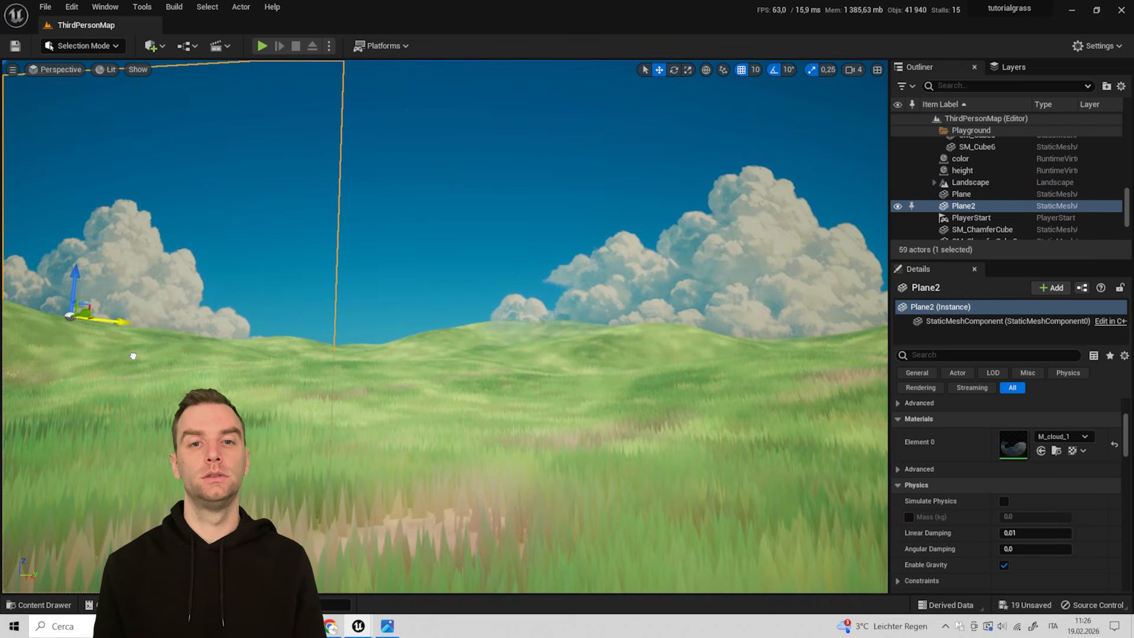
# - Rotate the copied cloud plane on the far-left side of the landscape and assign the M_cloud_2 material instance to it
pyautogui.click(673, 69)
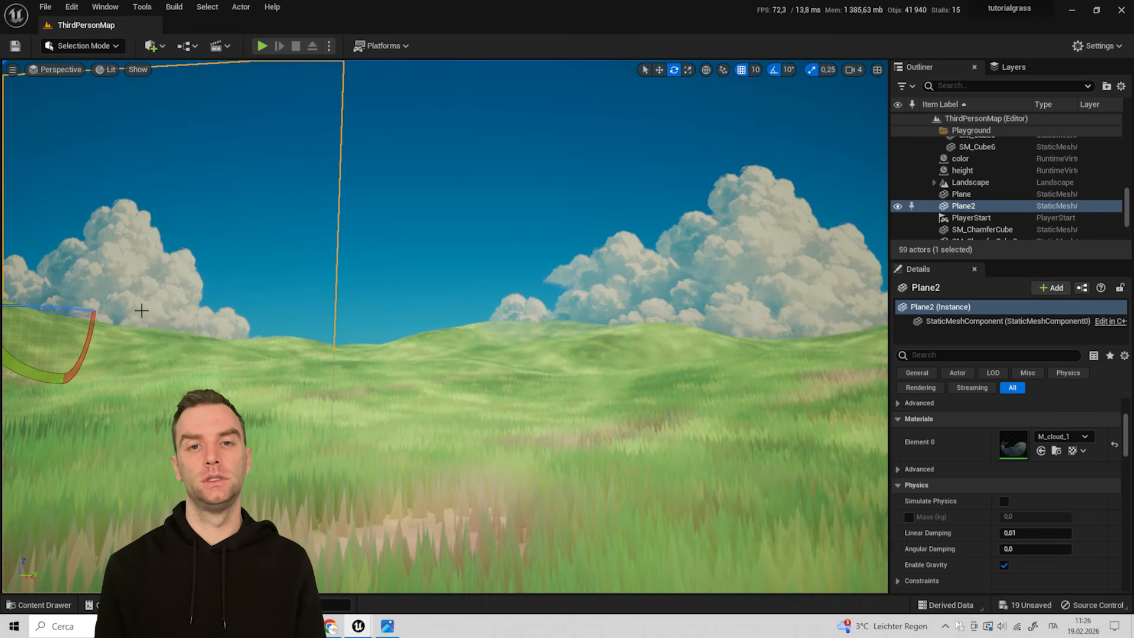
pyautogui.moveTo(67, 305); pyautogui.dragTo(137, 324)
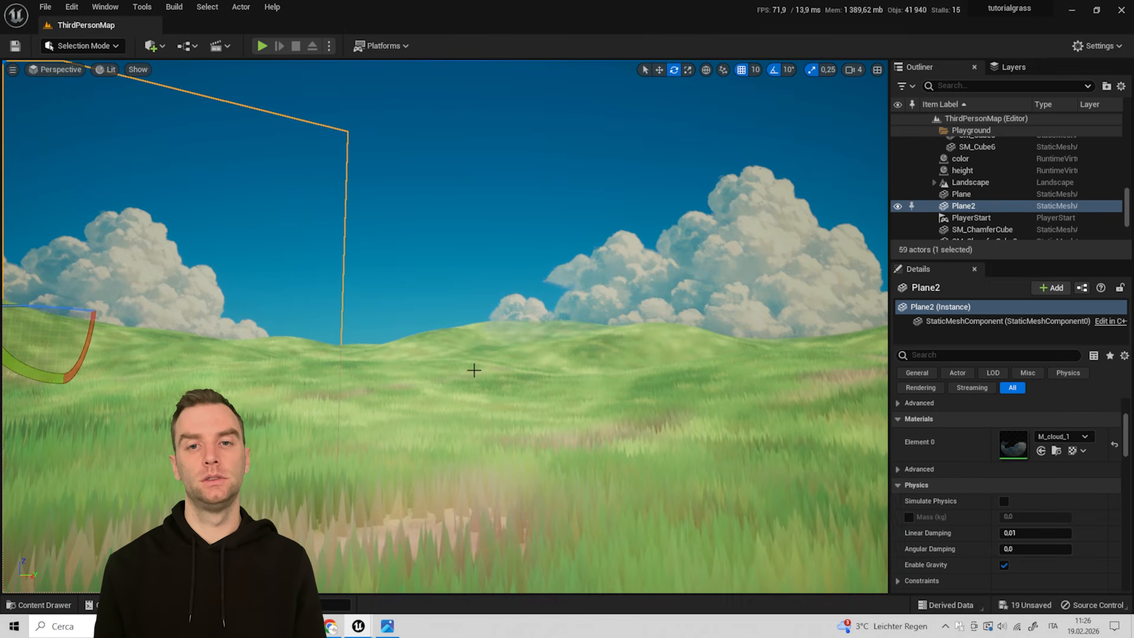
pyautogui.click(47, 605)
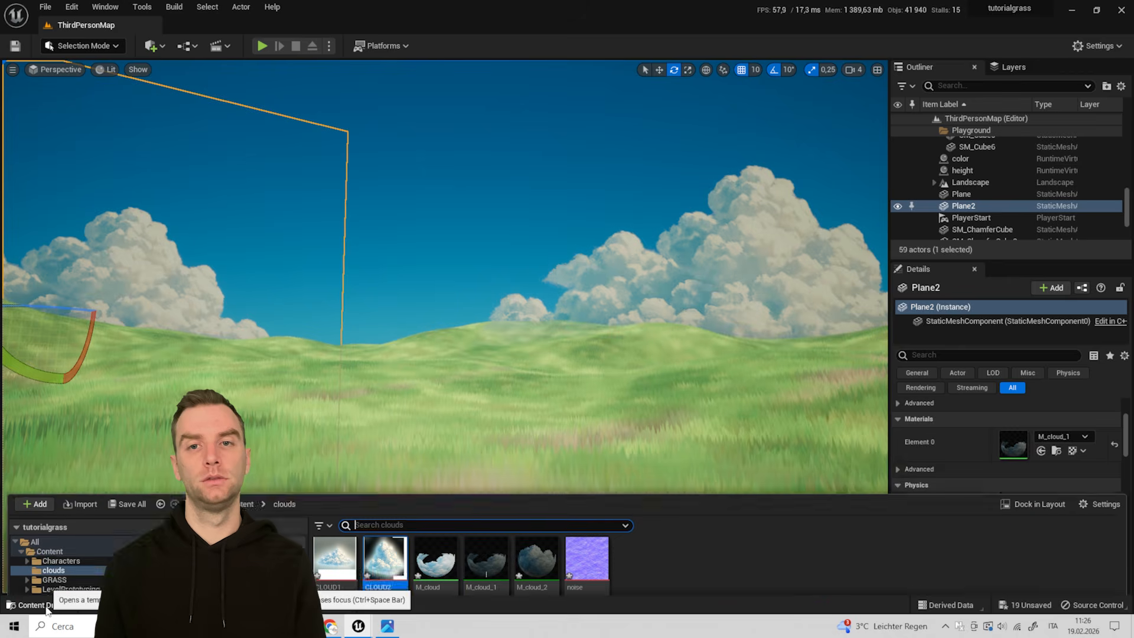
pyautogui.moveTo(523, 502); pyautogui.dragTo(130, 269)
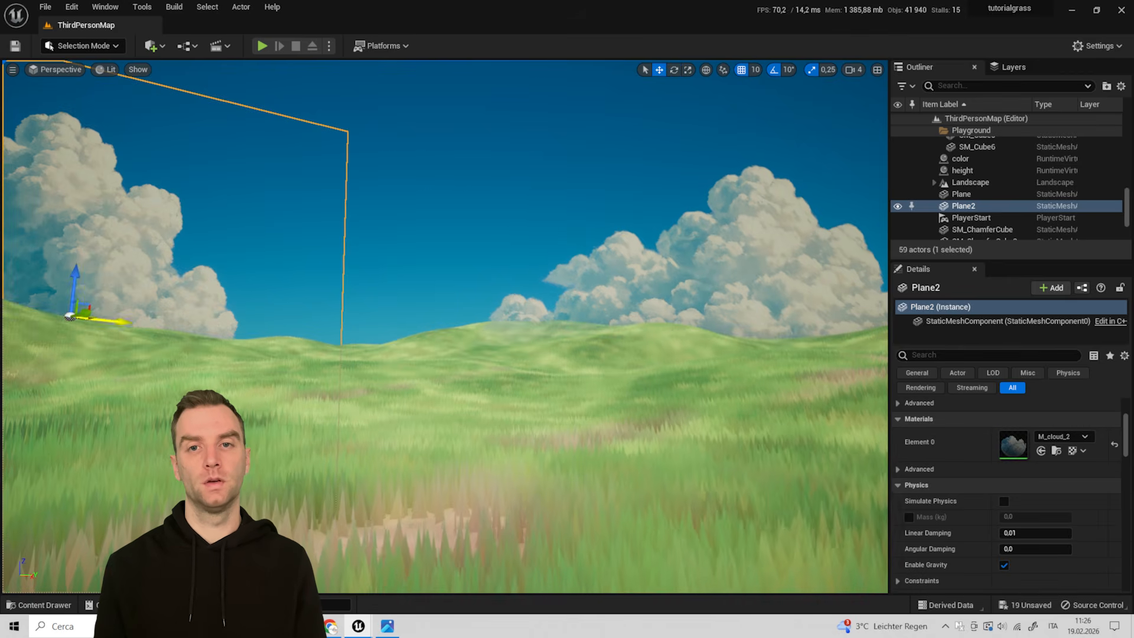
# - Move the M_cloud_2 plane up and toward the middle of the sky and scale it down uniformly
pyautogui.moveTo(122, 322); pyautogui.dragTo(422, 194)
pyautogui.click(688, 69)
pyautogui.click(688, 70)
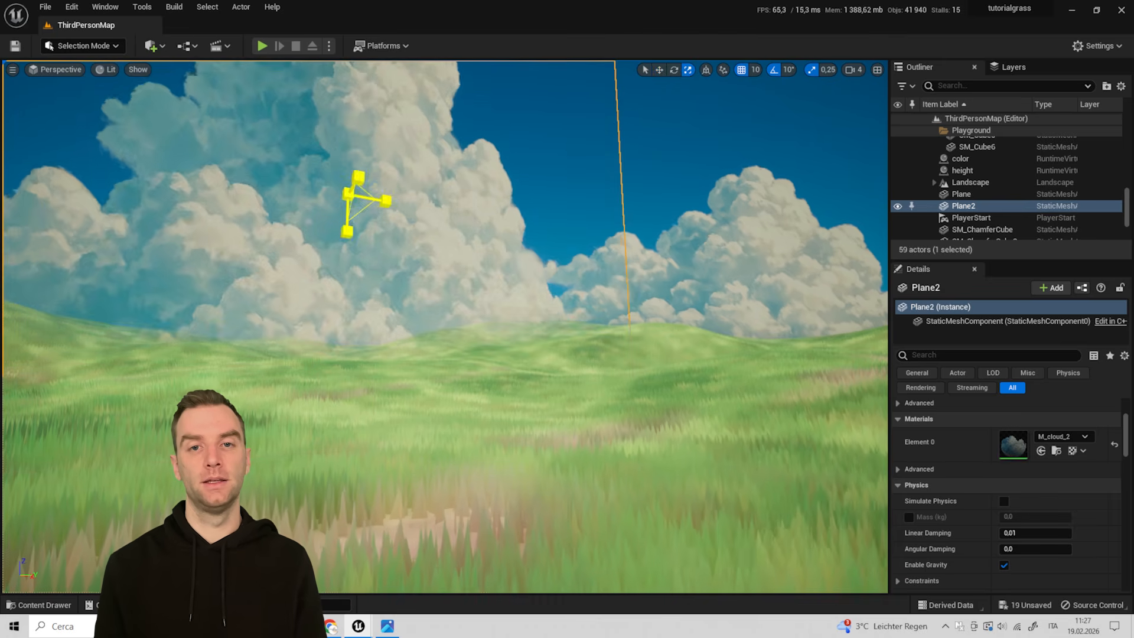
pyautogui.moveTo(348, 195); pyautogui.dragTo(330, 214)
# - Lower the M_cloud_2 plane and shift it back so its cloud rises from behind the left-hand hills
pyautogui.click(660, 70)
pyautogui.moveTo(348, 163); pyautogui.dragTo(195, 236)
pyautogui.click(673, 70)
pyautogui.click(659, 70)
pyautogui.moveTo(166, 219); pyautogui.dragTo(166, 338)
pyautogui.moveTo(198, 378); pyautogui.dragTo(120, 381)
# - Enlarge the M_cloud_2 plane slightly, turn off rotation snapping, and rotate the plane about -5.4° around its vertical axis
pyautogui.click(688, 70)
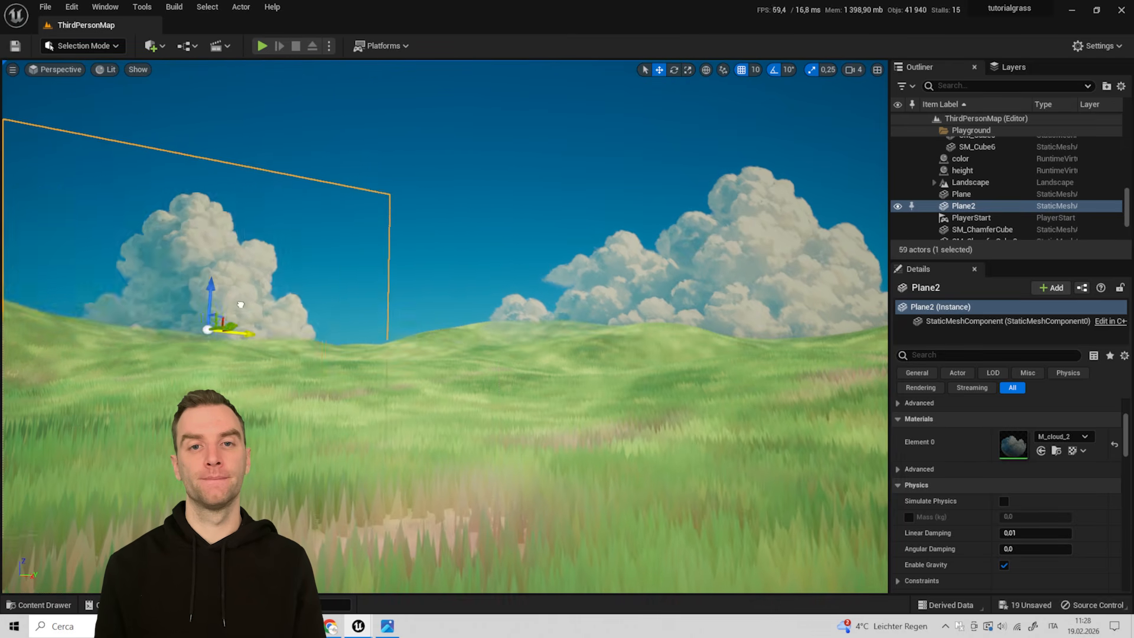
pyautogui.moveTo(172, 274); pyautogui.dragTo(181, 276)
pyautogui.click(674, 70)
pyautogui.click(774, 70)
pyautogui.moveTo(118, 257); pyautogui.dragTo(119, 257)
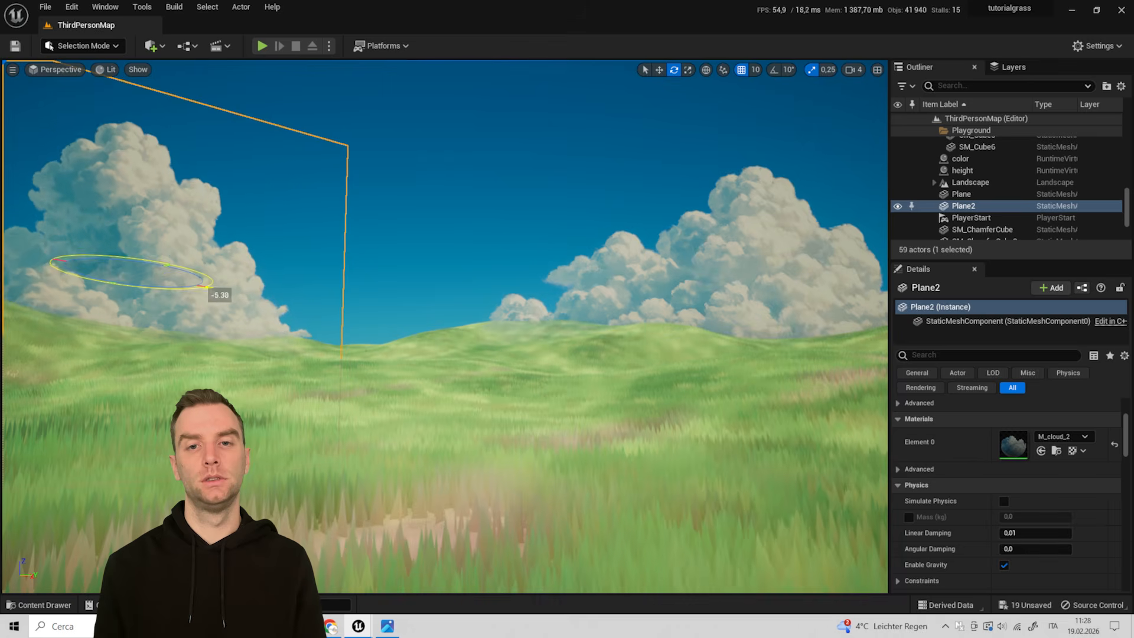
# - Set the CLOUD texture of M_cloud_3 to CLOUD3 and assign M_cloud_3 to the third cloud plane in the level
pyautogui.click(38, 604)
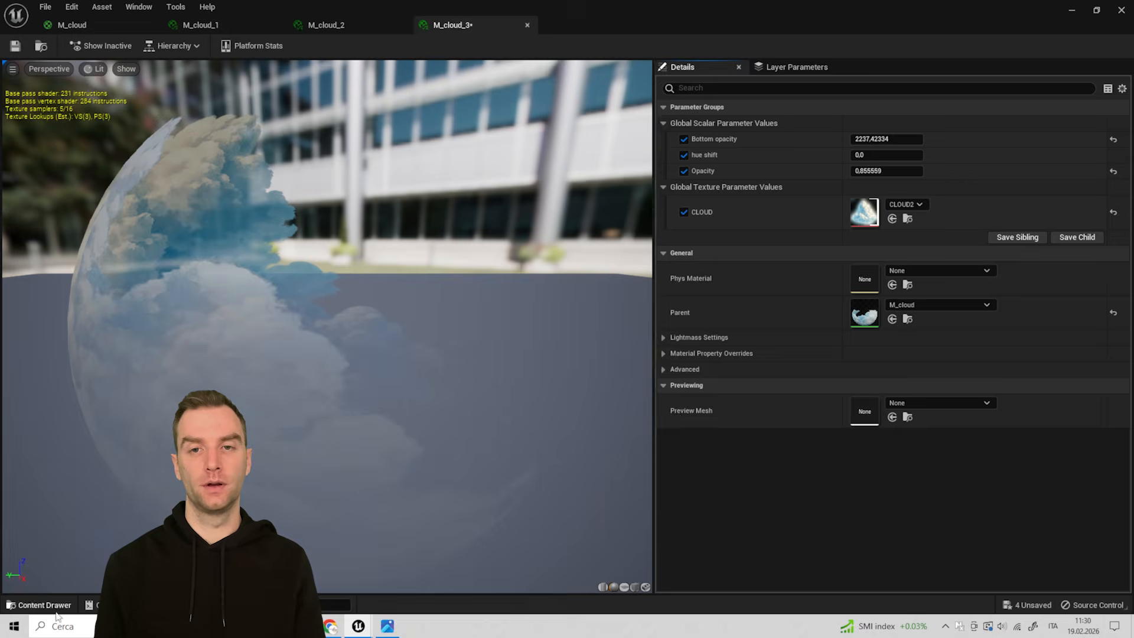
pyautogui.moveTo(435, 499); pyautogui.dragTo(883, 253)
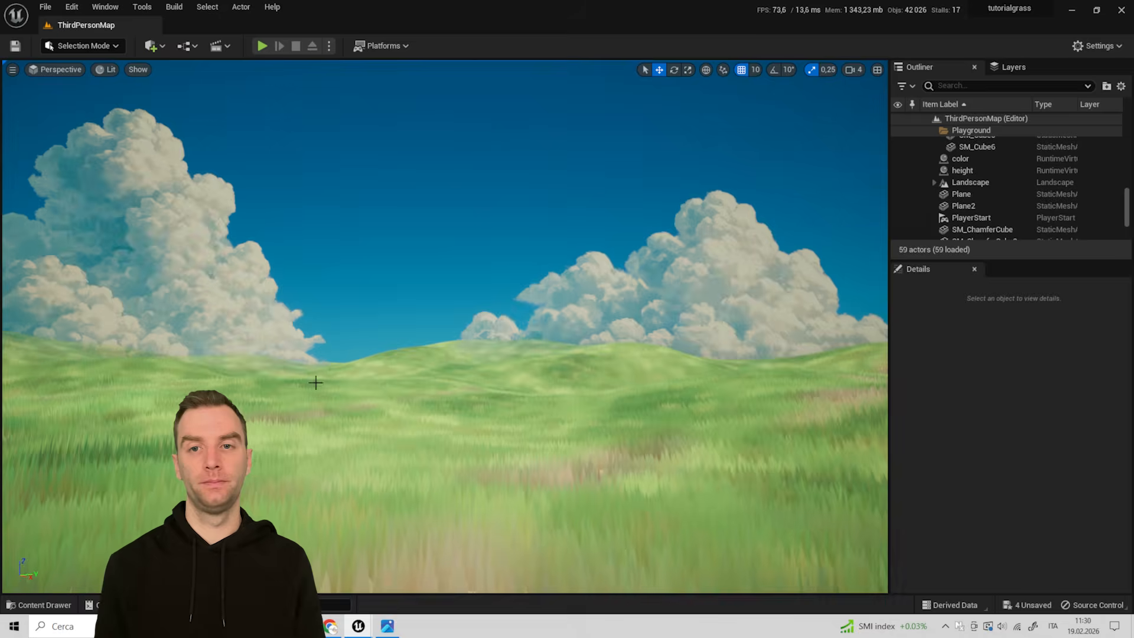
pyautogui.hotkey('ctrl', 'space')
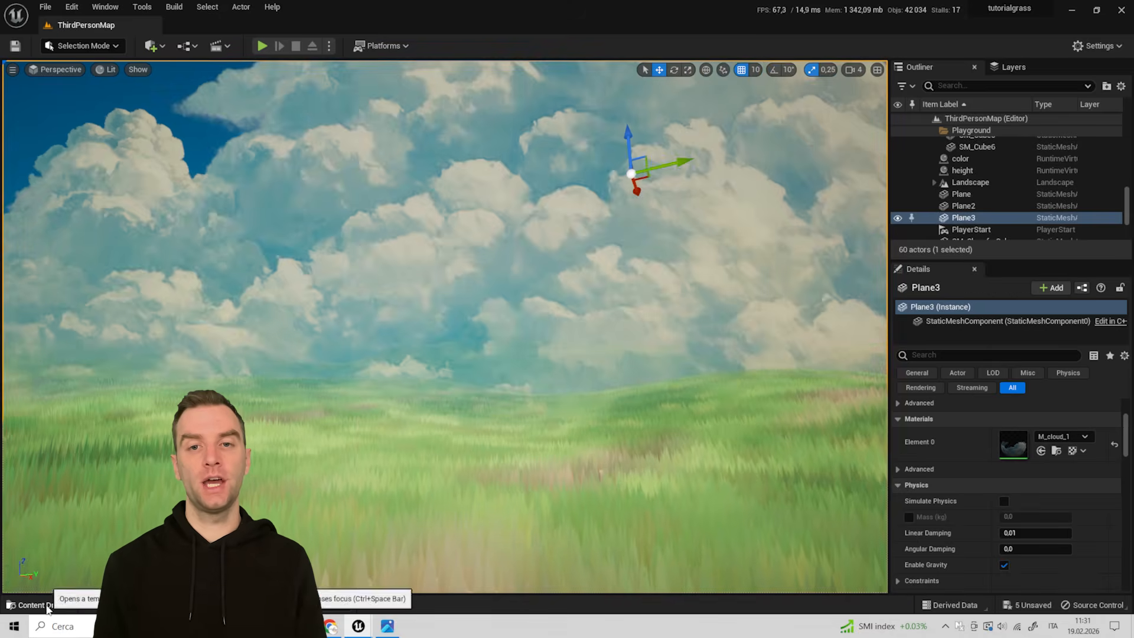
pyautogui.click(48, 608)
pyautogui.moveTo(686, 502); pyautogui.dragTo(620, 292)
# - Lower the third cloud plane toward the hills and scale it down uniformly
pyautogui.moveTo(627, 133); pyautogui.dragTo(640, 273)
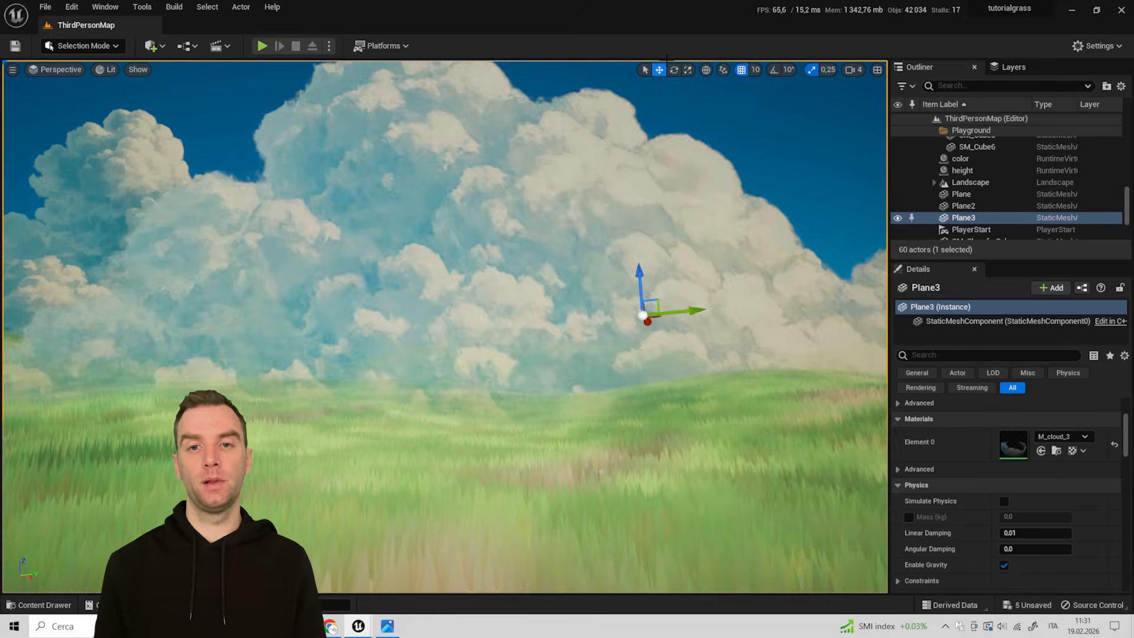
pyautogui.click(688, 69)
pyautogui.moveTo(644, 314); pyautogui.dragTo(617, 336)
# - Move the third cloud plane down and across so its small cloud sits low in front of the central hills
pyautogui.click(659, 69)
pyautogui.moveTo(644, 281); pyautogui.dragTo(650, 399)
pyautogui.moveTo(688, 440); pyautogui.dragTo(531, 414)
pyautogui.moveTo(494, 390); pyautogui.dragTo(517, 405)
pyautogui.moveTo(502, 296); pyautogui.dragTo(475, 289, button='right')
pyautogui.moveTo(505, 325); pyautogui.dragTo(505, 341)
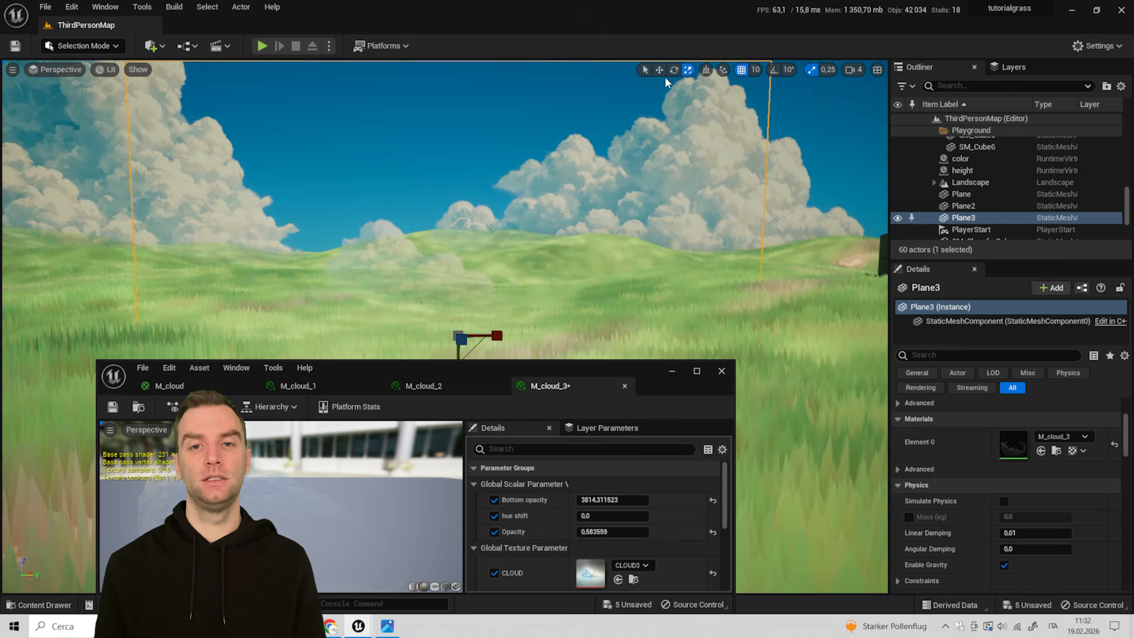
# - Raise the Opacity of M_cloud_3 to 0.846229 and tilt the third cloud plane slightly
pyautogui.moveTo(603, 533); pyautogui.dragTo(620, 533)
pyautogui.moveTo(458, 257); pyautogui.dragTo(485, 271)
pyautogui.click(674, 69)
pyautogui.click(659, 70)
pyautogui.press('r')
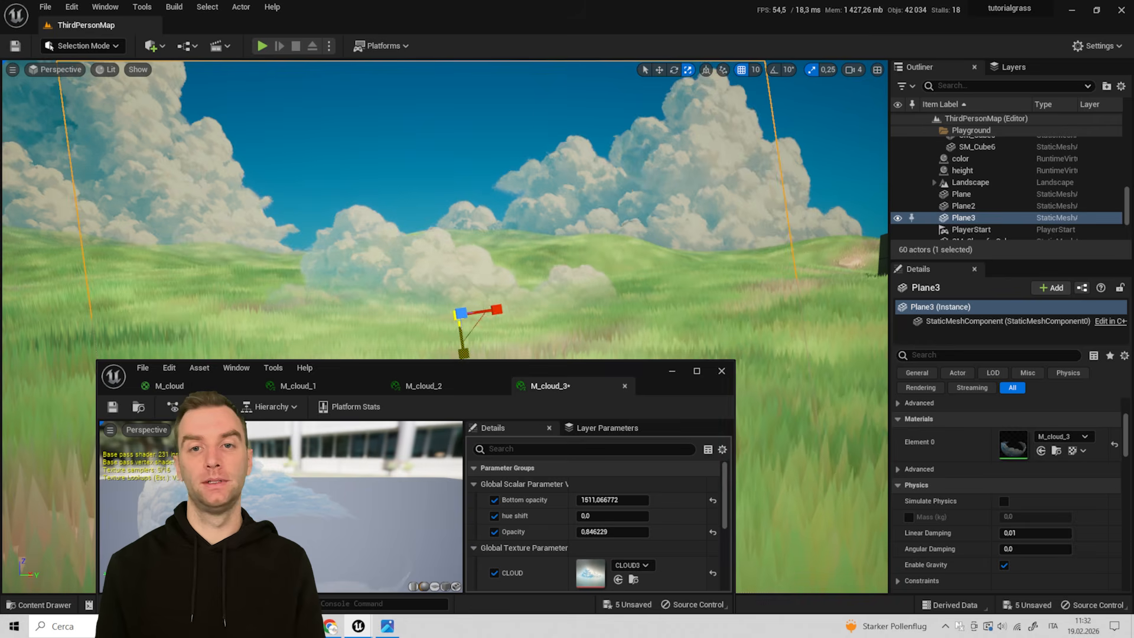
# - Move the material window out of the way and reposition the third cloud plane in height and sideways above the central meadow
pyautogui.moveTo(672, 386); pyautogui.dragTo(638, 525)
pyautogui.click(425, 265)
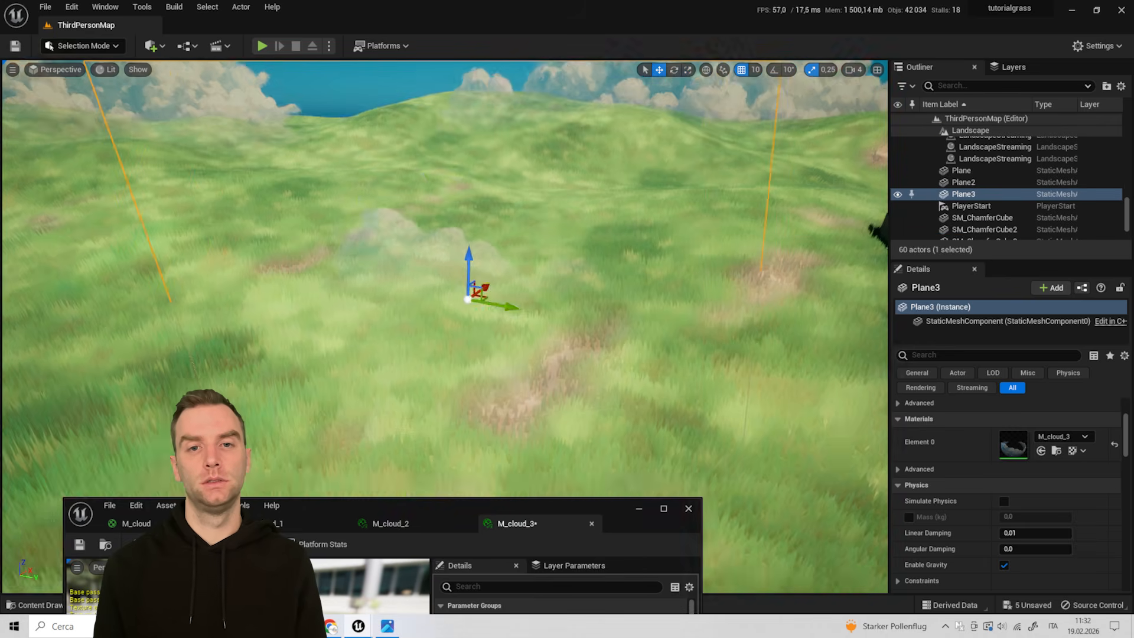
pyautogui.moveTo(472, 307); pyautogui.dragTo(476, 296, button='right')
pyautogui.moveTo(474, 272); pyautogui.dragTo(476, 213)
pyautogui.moveTo(509, 250); pyautogui.dragTo(485, 248)
pyautogui.moveTo(486, 248)
pyautogui.mouseDown(button='right')
pyautogui.moveTo(481, 265)
pyautogui.moveTo(478, 236)
pyautogui.mouseUp(button='right')
pyautogui.moveTo(451, 266); pyautogui.dragTo(452, 277)
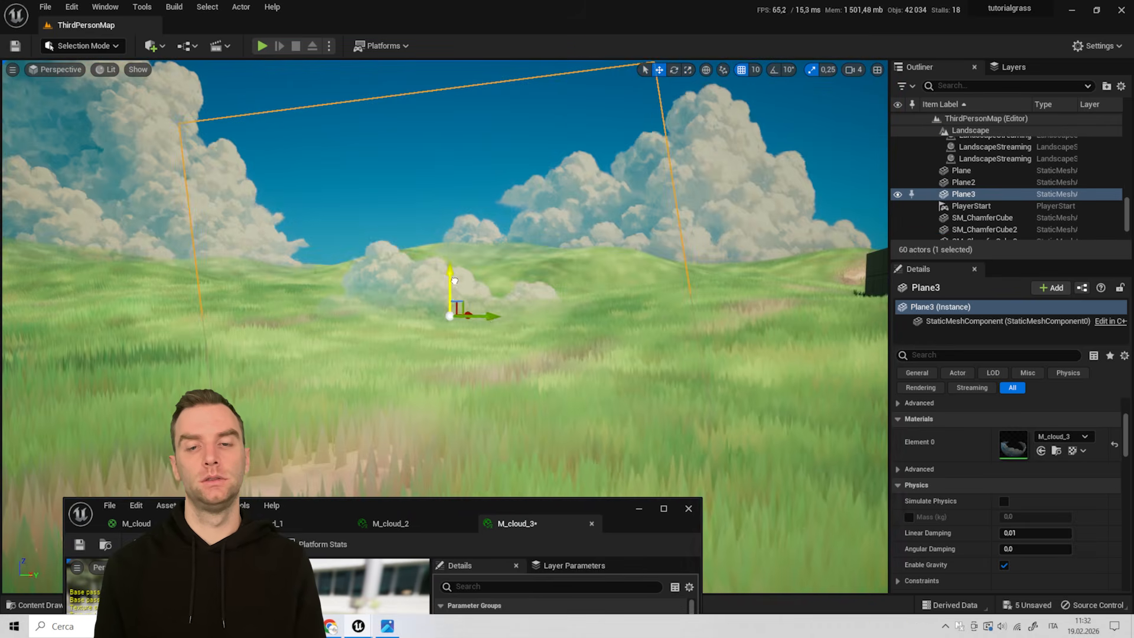
pyautogui.moveTo(487, 317); pyautogui.dragTo(480, 317)
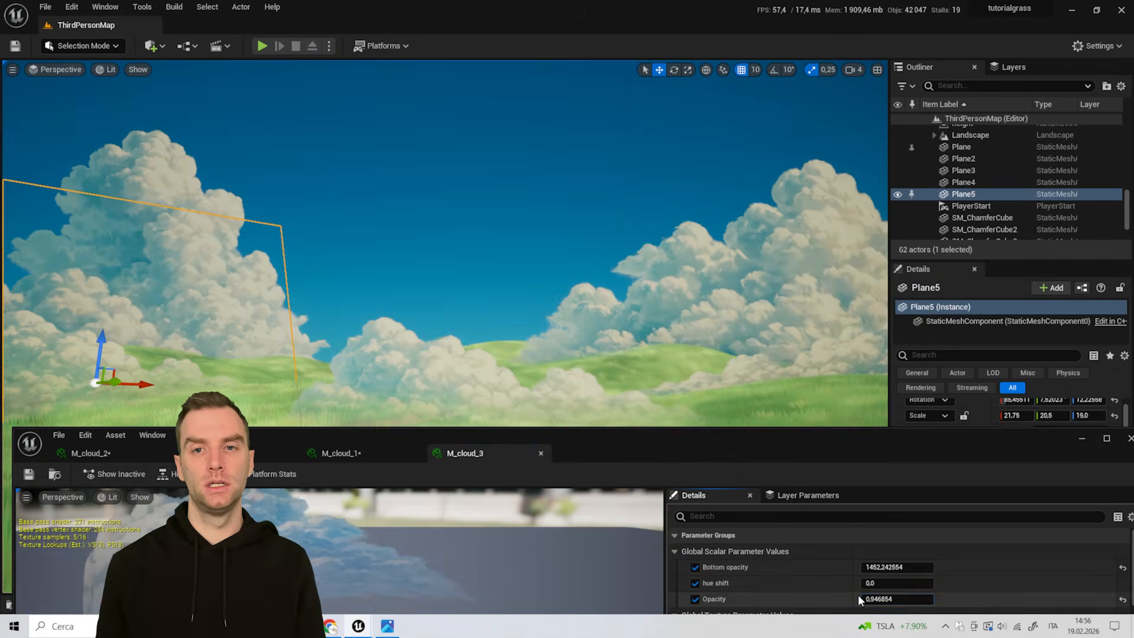
# - Increase the Opacity of M_cloud_3 slightly and select the foreground cloud plane on the right-hand side of the landscape
pyautogui.moveTo(897, 599); pyautogui.dragTo(907, 599)
pyautogui.click(617, 228)
pyautogui.click(804, 235)
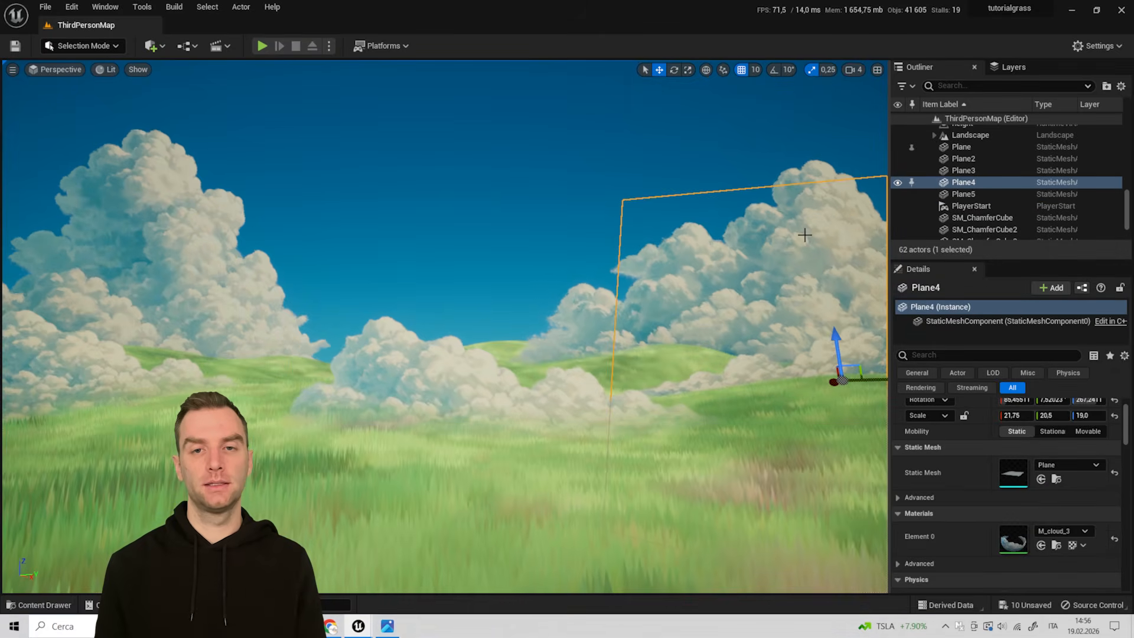
pyautogui.click(451, 121)
# - Open the M_cloud material graph, save the material, and return to the level
pyautogui.hotkey('ctrl', 'space')
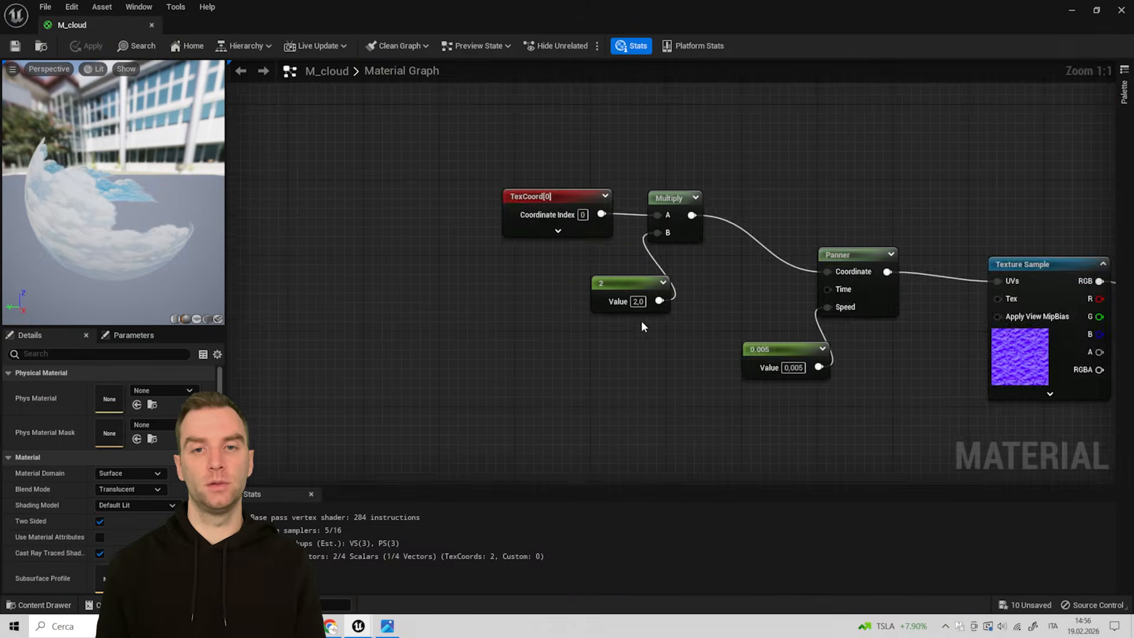
pyautogui.hotkey('ctrl', 's')
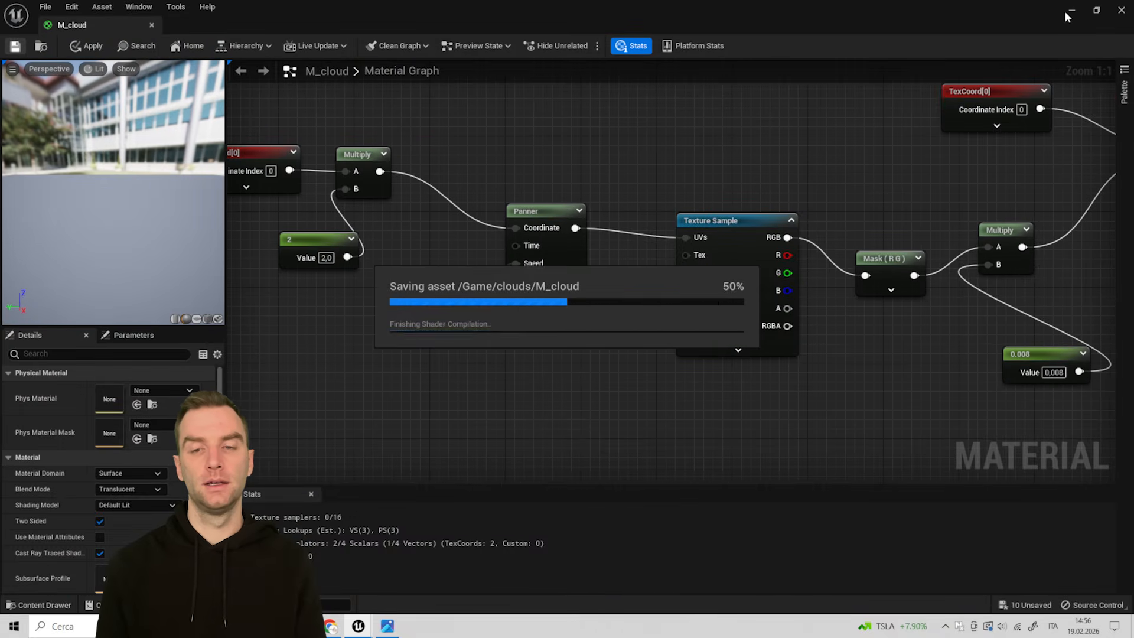
pyautogui.click(1065, 11)
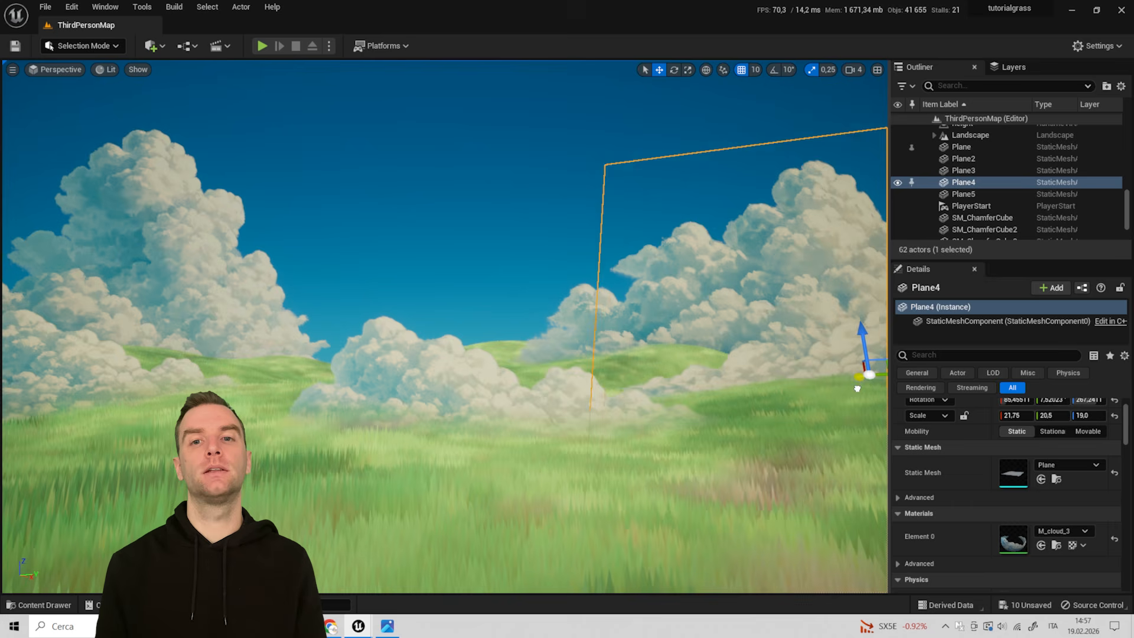
# - Duplicate the right-hand M_cloud_3 plane into the middle of the scene and scale the copy to 56.0, 54.75, 53.25
pyautogui.moveTo(860, 379); pyautogui.dragTo(546, 283)
pyautogui.click(488, 325)
pyautogui.hotkey('ctrl', 'z')
pyautogui.click(687, 70)
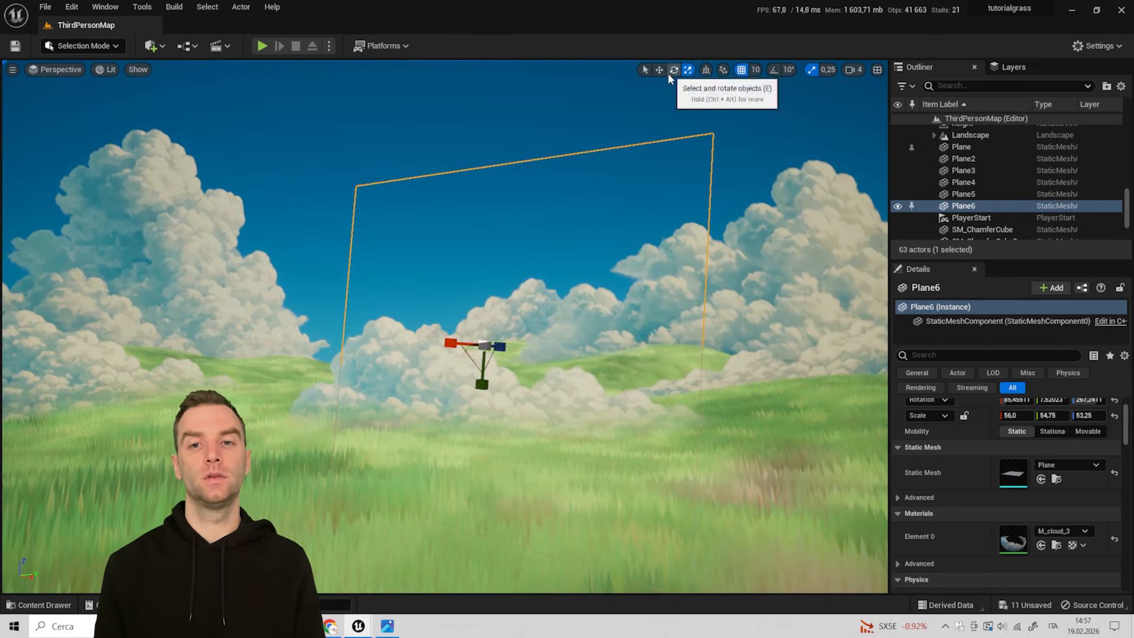
# - Lower the enlarged plane copy and shift it sideways so its clouds sit low along the distant horizon
pyautogui.click(658, 69)
pyautogui.moveTo(567, 265); pyautogui.dragTo(567, 269, button='right')
pyautogui.moveTo(483, 307); pyautogui.dragTo(483, 356)
pyautogui.moveTo(525, 391); pyautogui.dragTo(496, 393)
pyautogui.moveTo(457, 358); pyautogui.dragTo(472, 384)
pyautogui.click(470, 360)
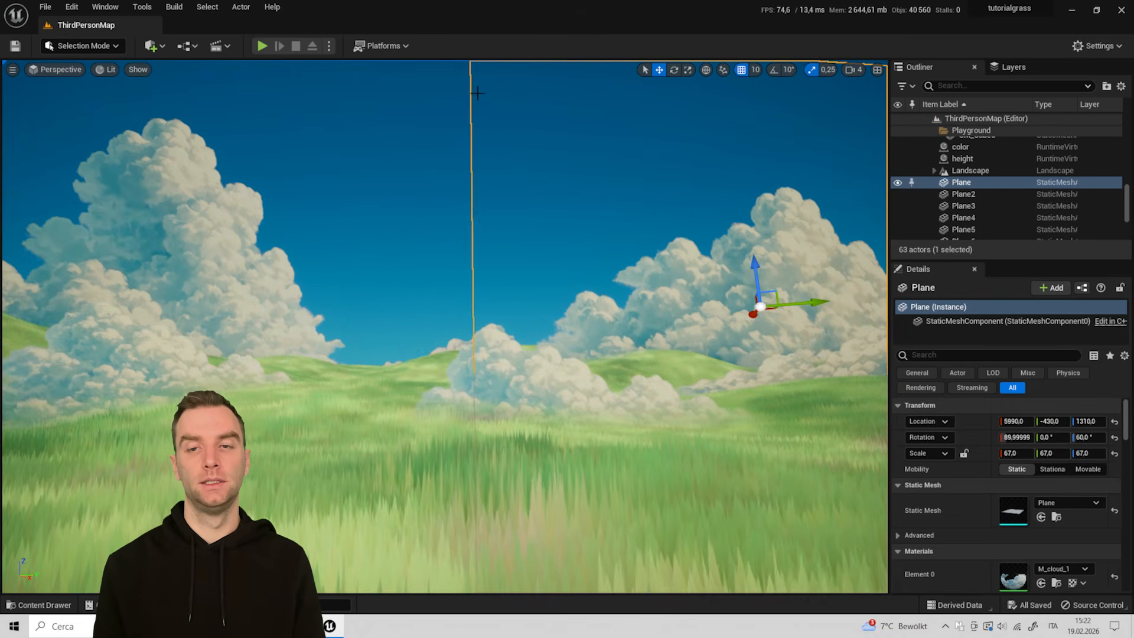
# - Set the Rayleigh Scattering color of SkyAtmosphere to a salmon red with R 1.0, G 0.206339, B 0.17649
pyautogui.click(458, 72)
pyautogui.scroll(-5, 1018, 548)
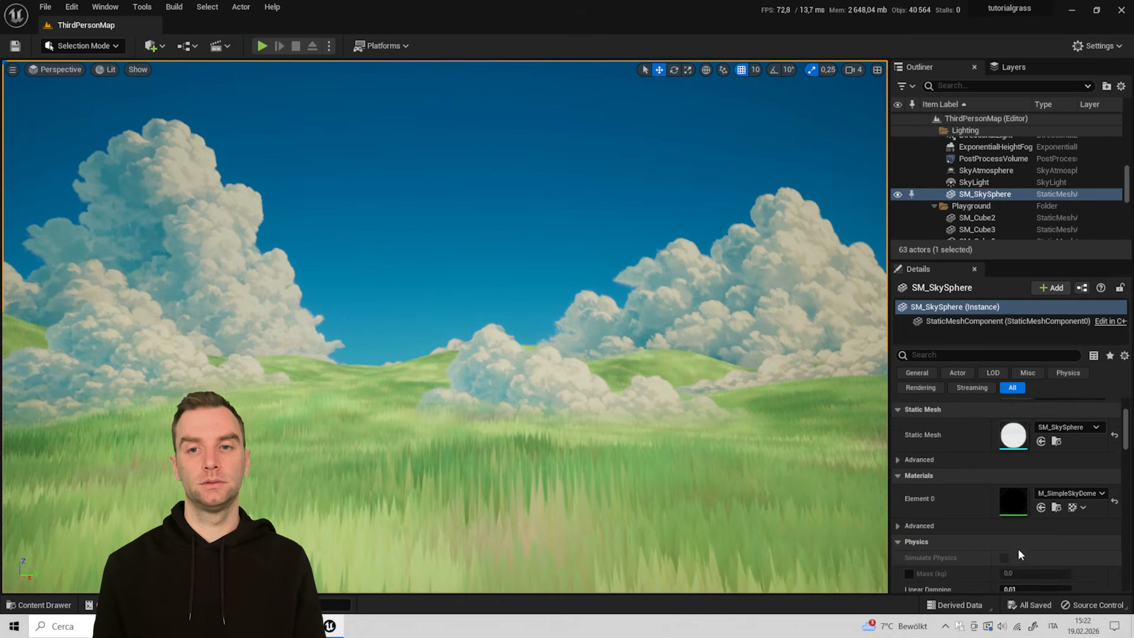
pyautogui.click(985, 170)
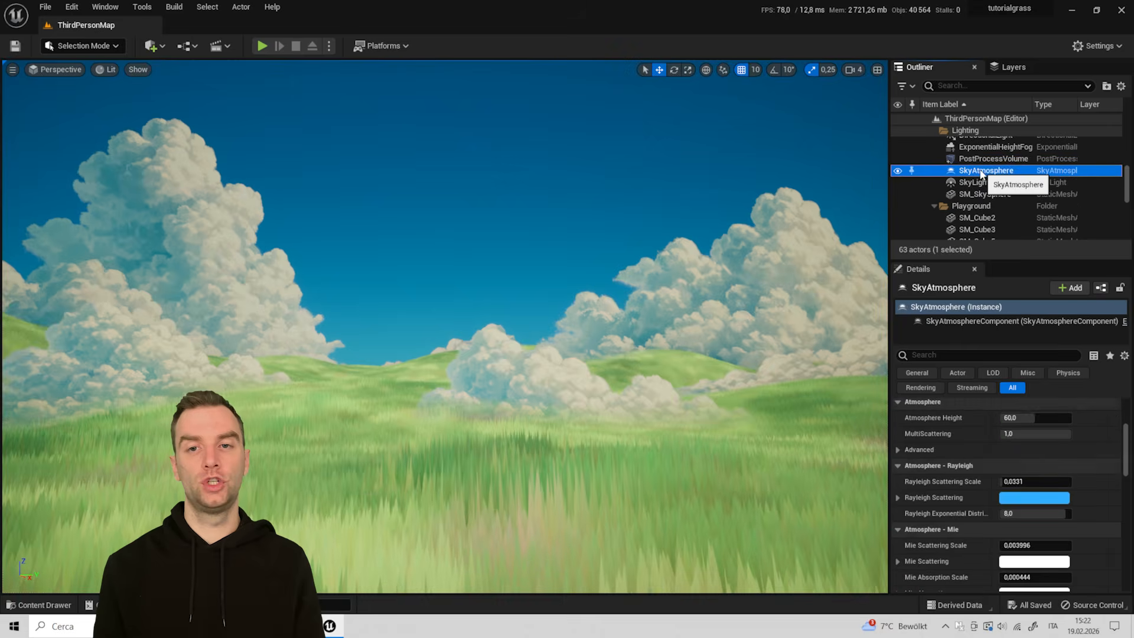
pyautogui.click(1038, 499)
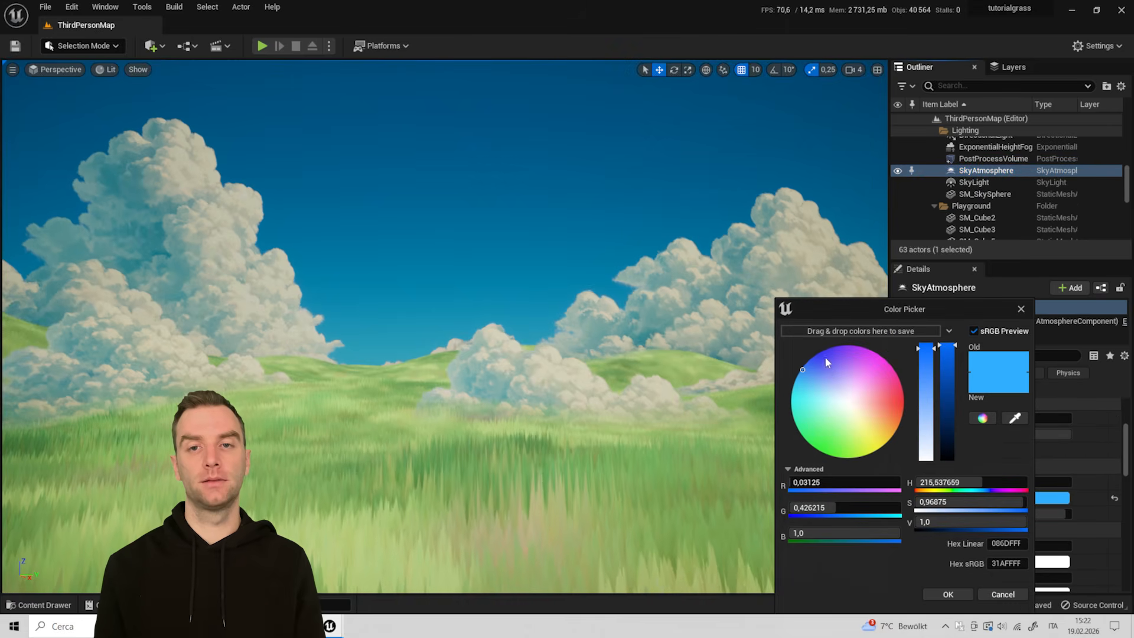
pyautogui.moveTo(872, 357); pyautogui.dragTo(894, 405)
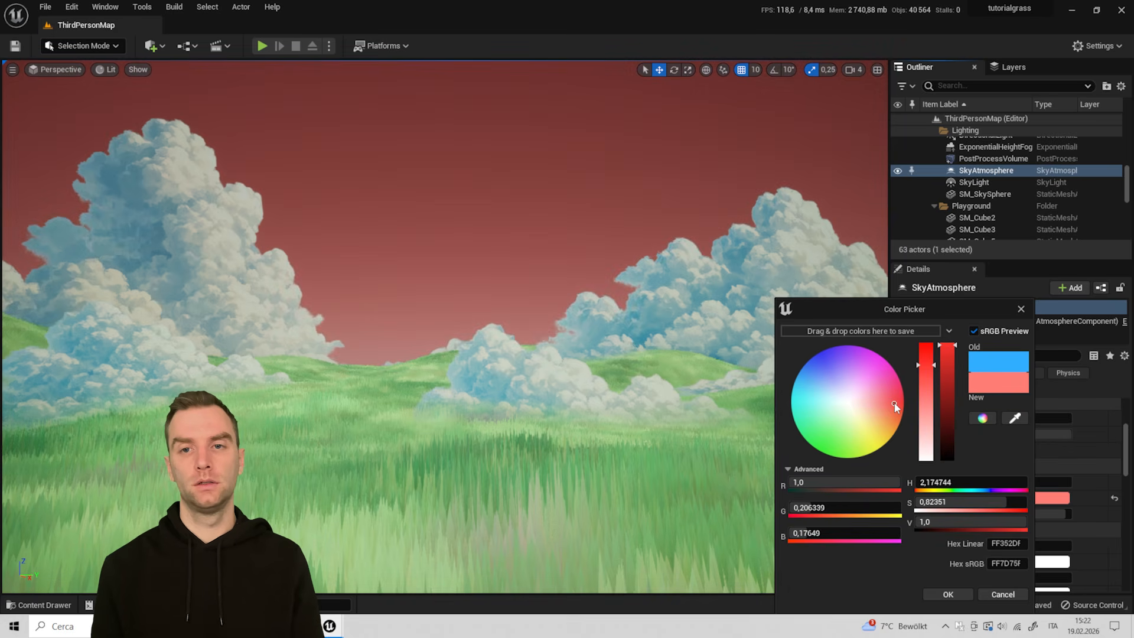
pyautogui.click(947, 594)
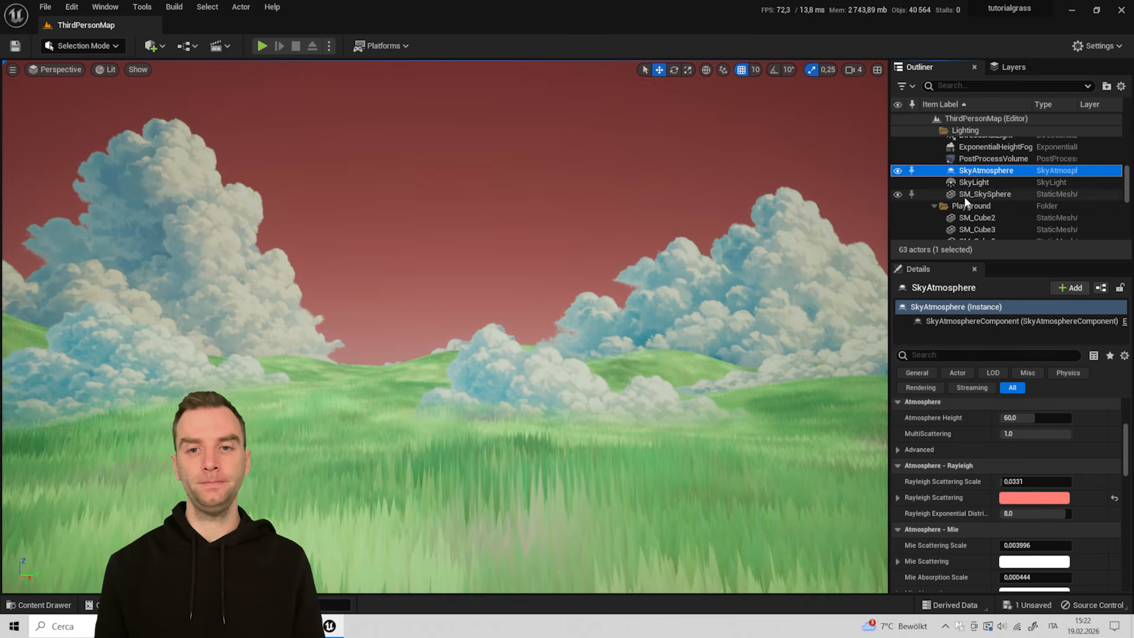
# - Open the M_cloud_1 instance beside the level view and set its hue shift to 0.344
pyautogui.hotkey('ctrl', 'space')
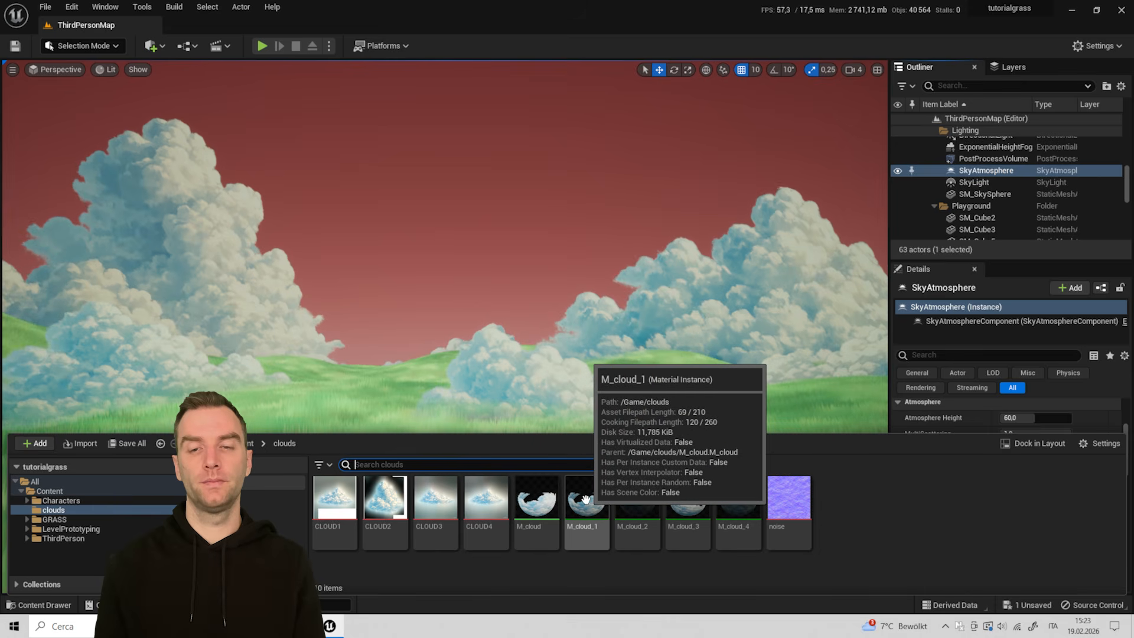
pyautogui.doubleClick(585, 499)
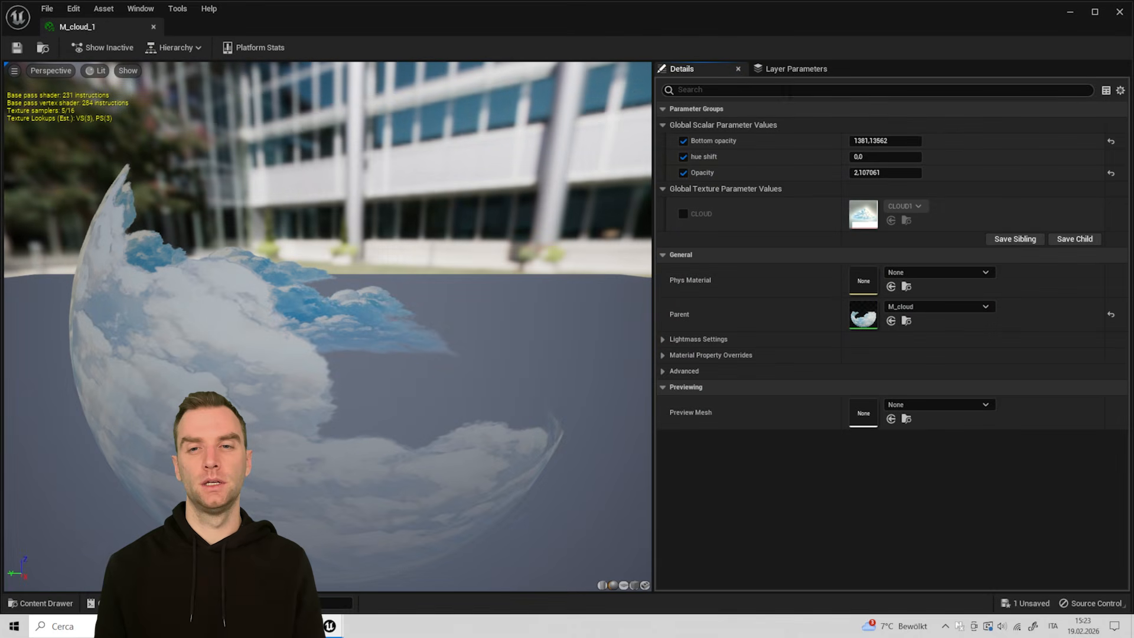
pyautogui.moveTo(746, 14); pyautogui.dragTo(695, 356)
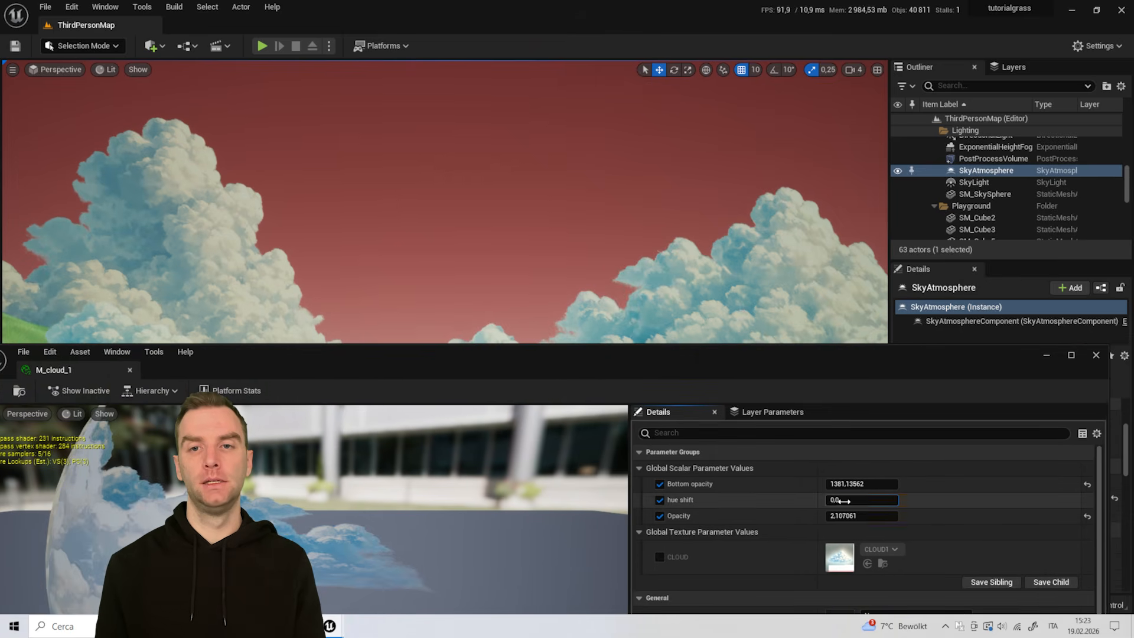
pyautogui.moveTo(841, 501); pyautogui.dragTo(889, 500)
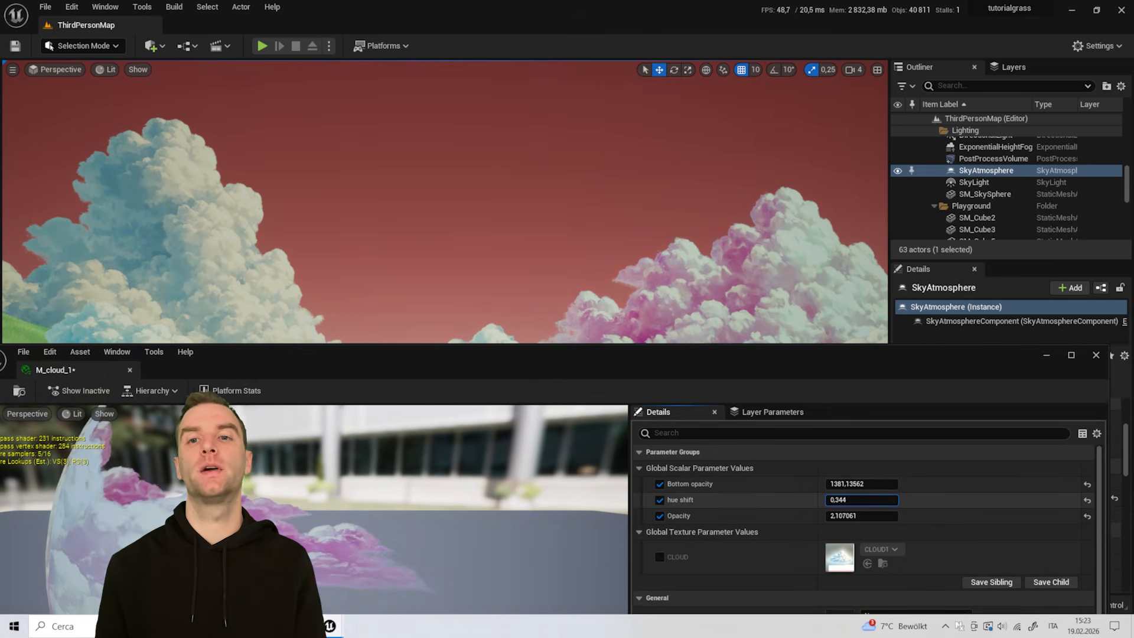
# - Move the material window aside to check the recolored cloud planes in the level, and save all changes
pyautogui.moveTo(817, 353); pyautogui.dragTo(809, 493)
pyautogui.click(706, 280)
pyautogui.click(706, 280)
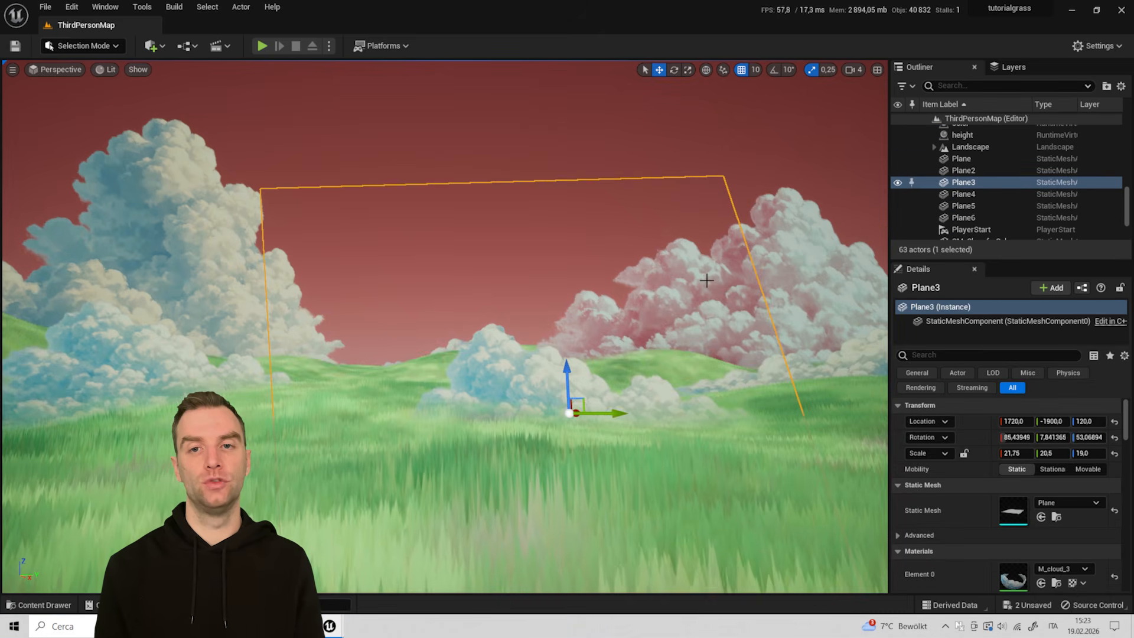
pyautogui.click(733, 153)
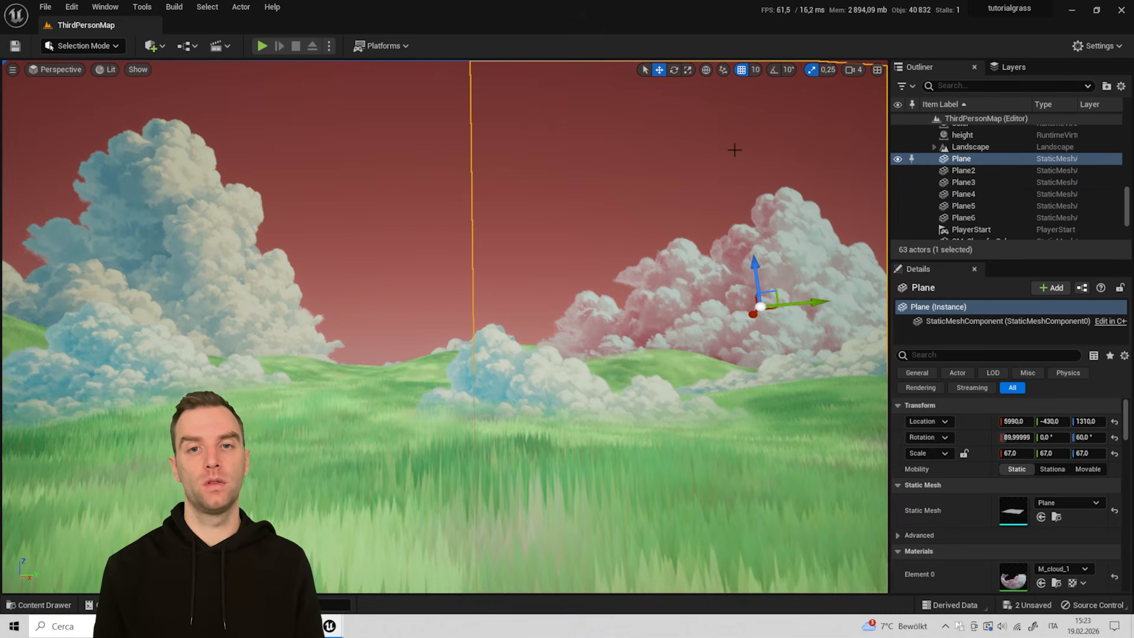
pyautogui.click(571, 384)
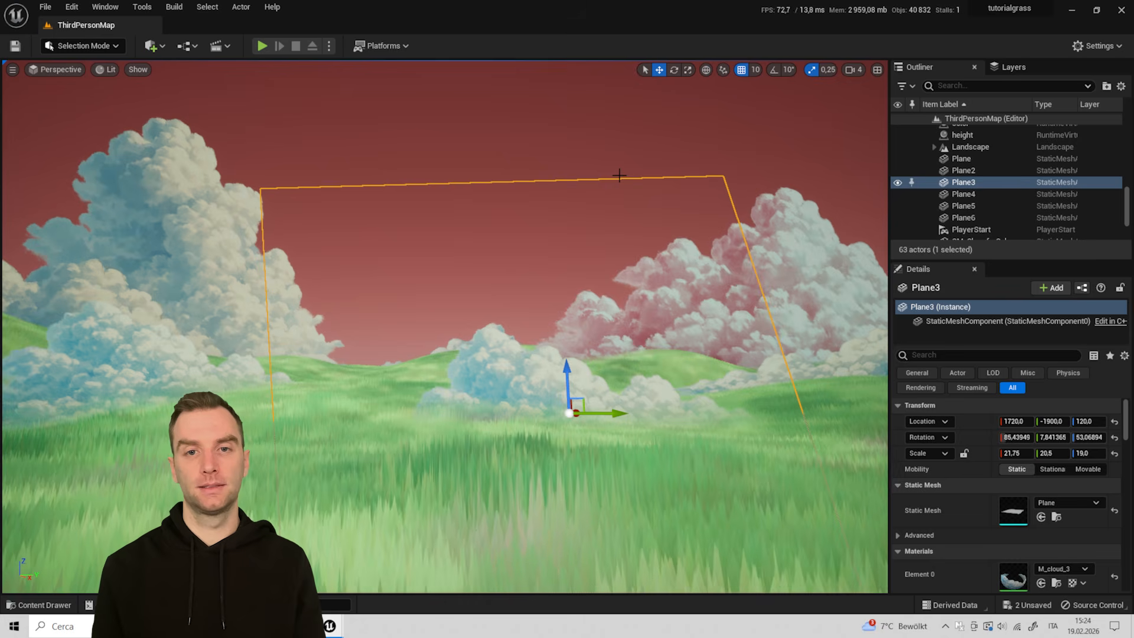
pyautogui.hotkey('ctrl', 'shift', 's')
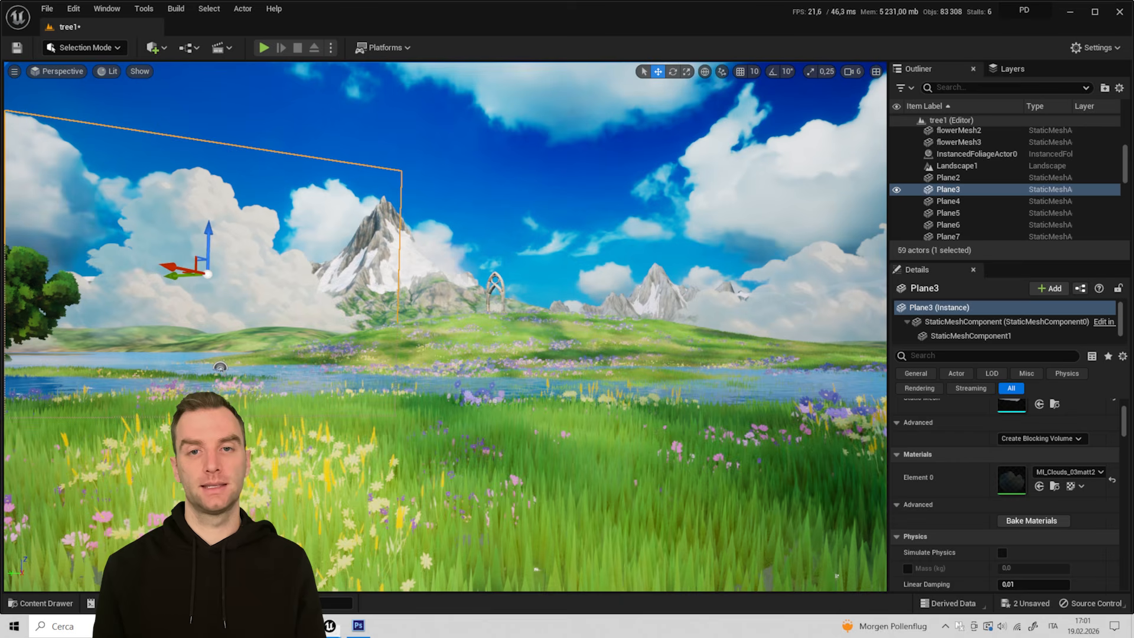
# - Try moving the cloud plane Plane3 sideways and down toward the snowy mountain, and undo the move
pyautogui.moveTo(301, 287); pyautogui.dragTo(275, 285, button='right')
pyautogui.moveTo(276, 285)
pyautogui.mouseDown()
pyautogui.moveTo(375, 280)
pyautogui.moveTo(268, 284)
pyautogui.mouseUp()
pyautogui.moveTo(307, 242)
pyautogui.mouseDown()
pyautogui.moveTo(308, 184)
pyautogui.moveTo(307, 239)
pyautogui.mouseUp()
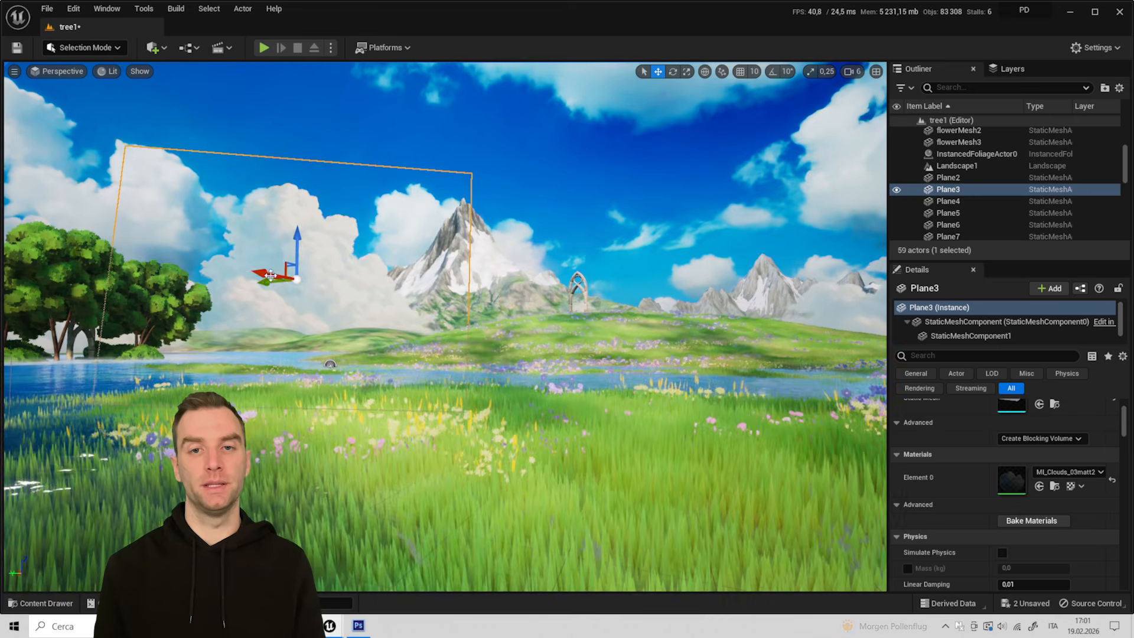
pyautogui.moveTo(268, 282); pyautogui.dragTo(360, 304)
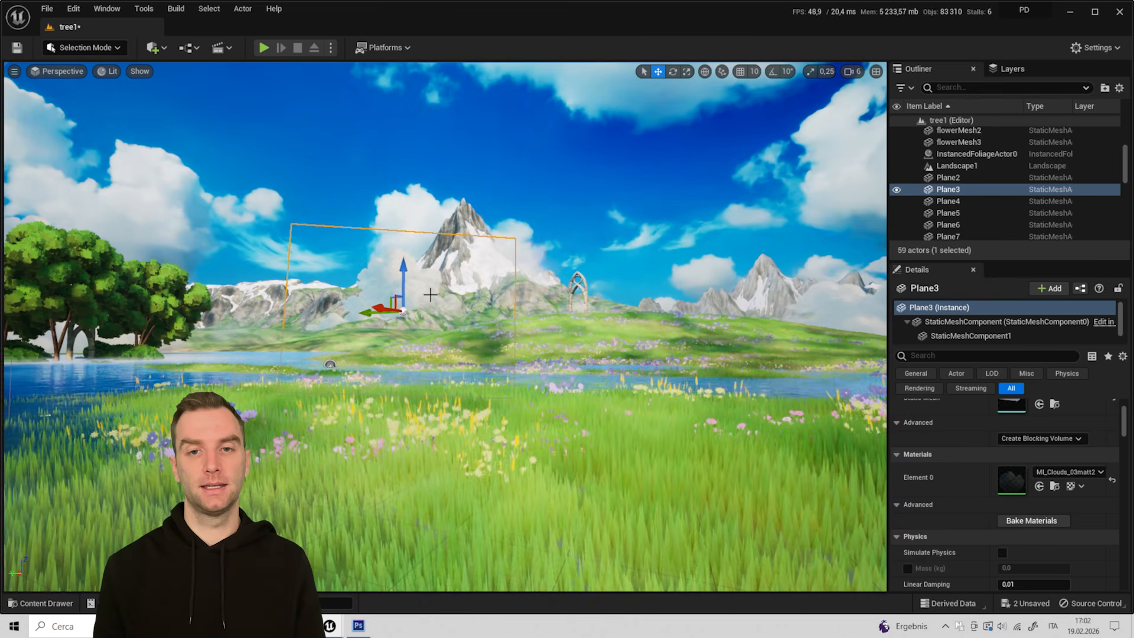
pyautogui.hotkey('ctrl', 'z')
pyautogui.hotkey('ctrl', 'z')
pyautogui.hotkey('ctrl', 'z')
pyautogui.moveTo(430, 295)
pyautogui.mouseDown(button='right')
pyautogui.moveTo(433, 261)
pyautogui.moveTo(429, 295)
pyautogui.moveTo(420, 287)
pyautogui.mouseUp(button='right')
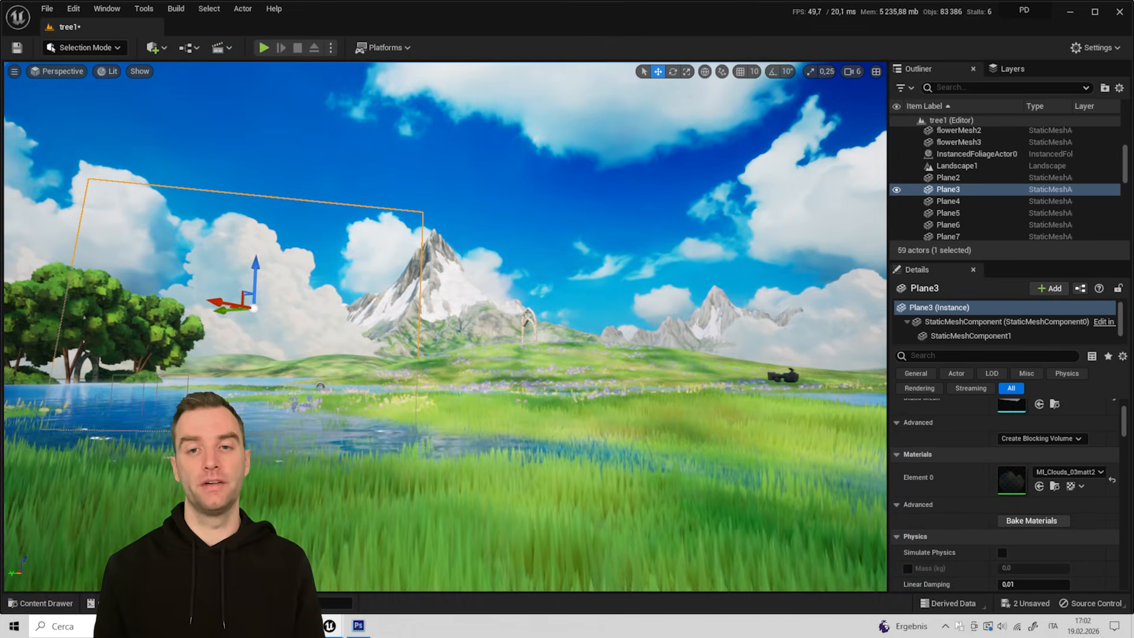
# - Select the large cumulus plane Plane3 beyond the lake trees and shift it slightly sideways toward the mountain
pyautogui.moveTo(520, 395); pyautogui.dragTo(519, 395, button='right')
pyautogui.click(490, 176)
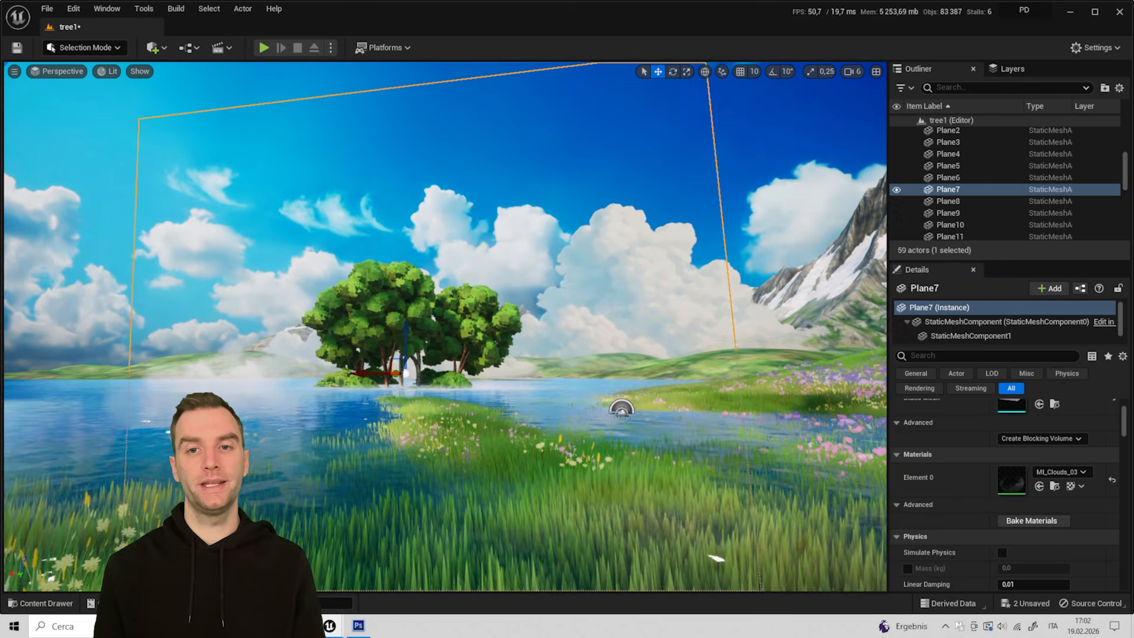
pyautogui.moveTo(621, 408)
pyautogui.mouseDown(button='right')
pyautogui.moveTo(619, 390)
pyautogui.moveTo(636, 397)
pyautogui.mouseUp(button='right')
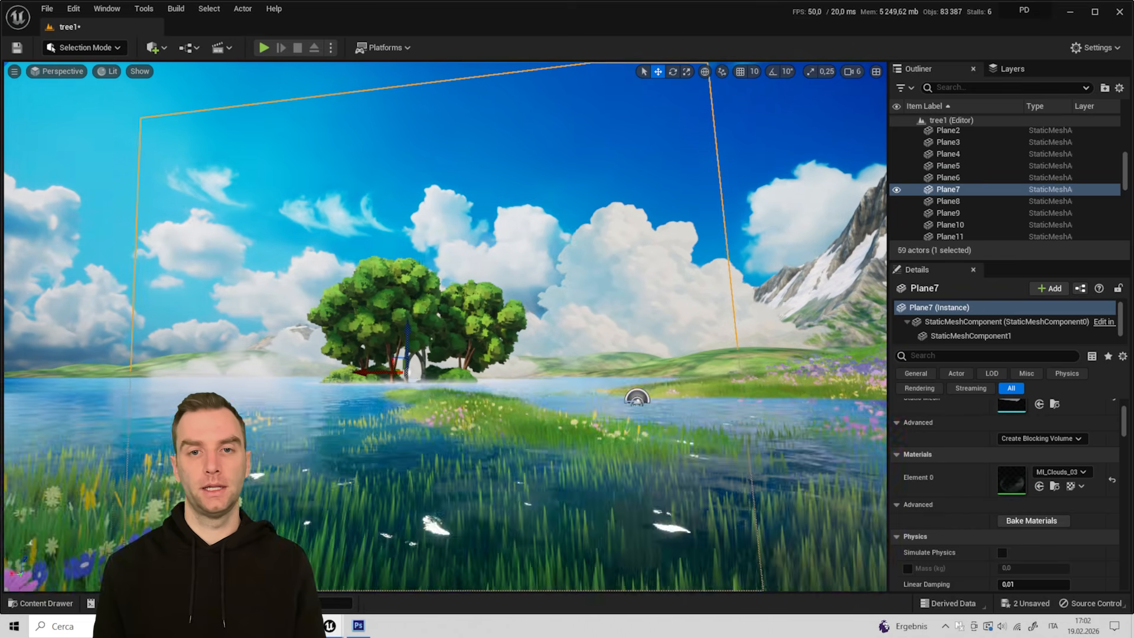
pyautogui.click(736, 279)
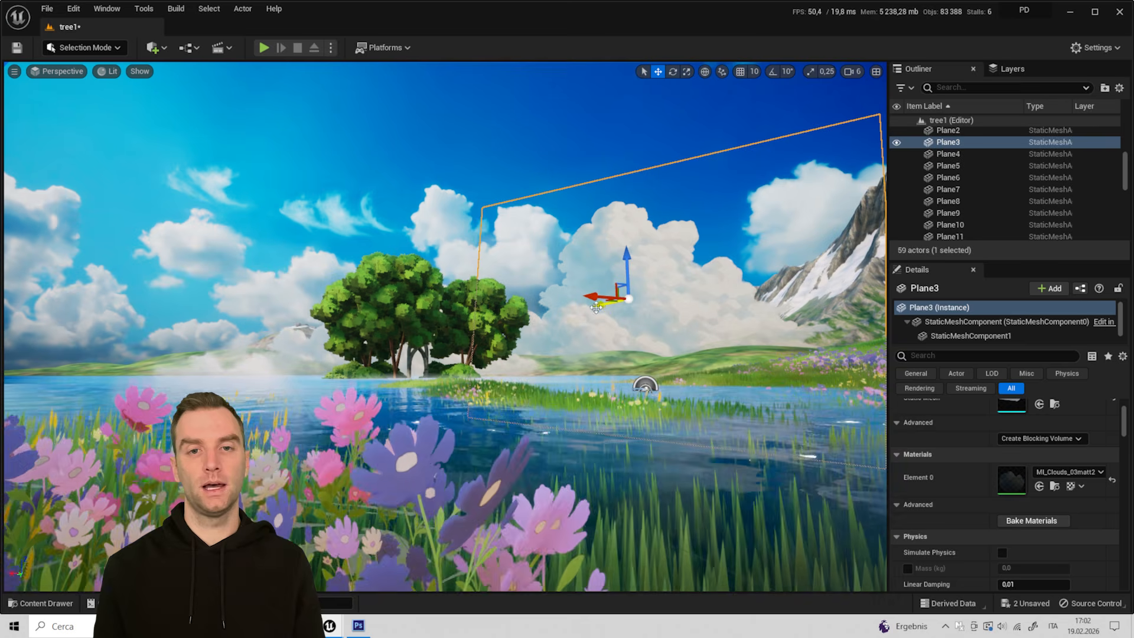
pyautogui.moveTo(596, 307); pyautogui.dragTo(610, 306)
# - Reposition the MI_Clouds_02 plane Plane4 sideways so its clouds spread across the sky near the lake trees
pyautogui.click(265, 424)
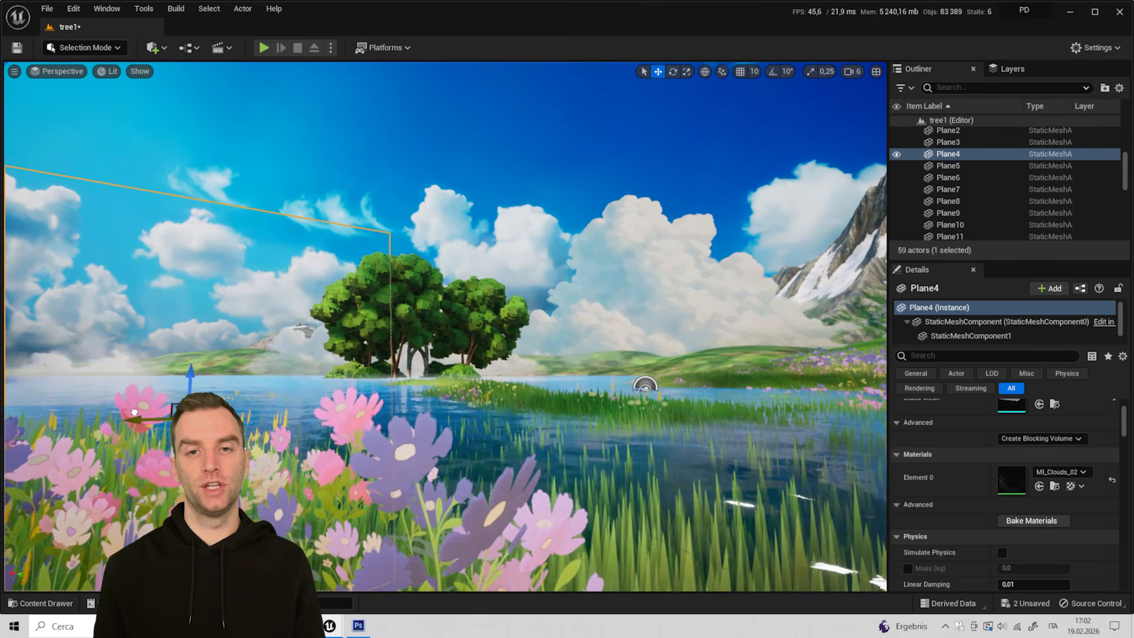
pyautogui.moveTo(189, 380); pyautogui.dragTo(139, 410)
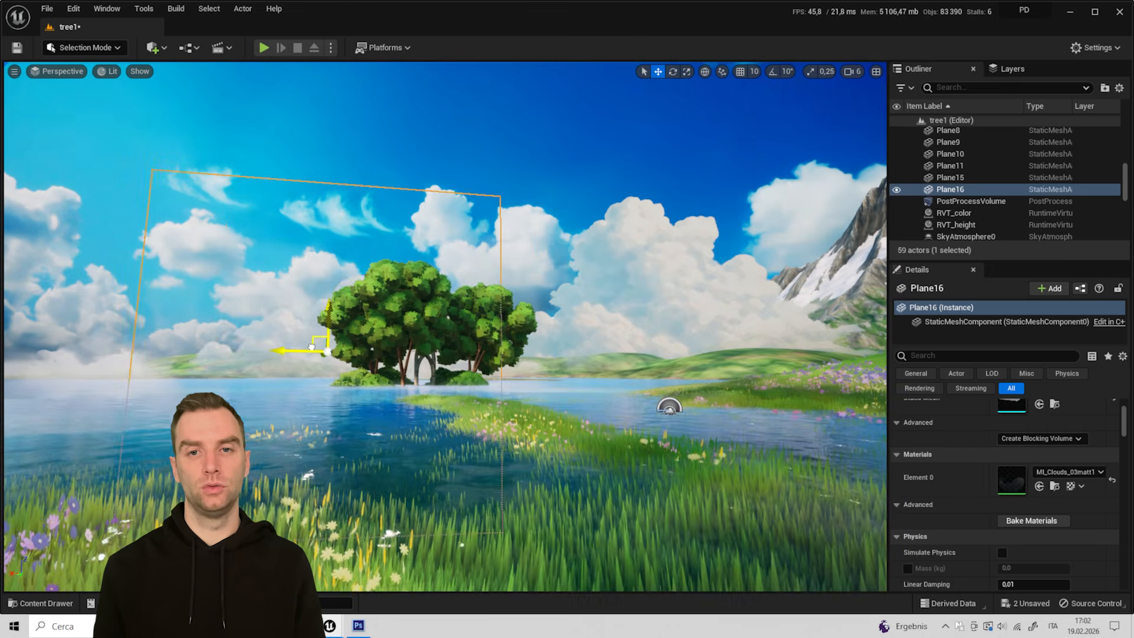
pyautogui.click(116, 397)
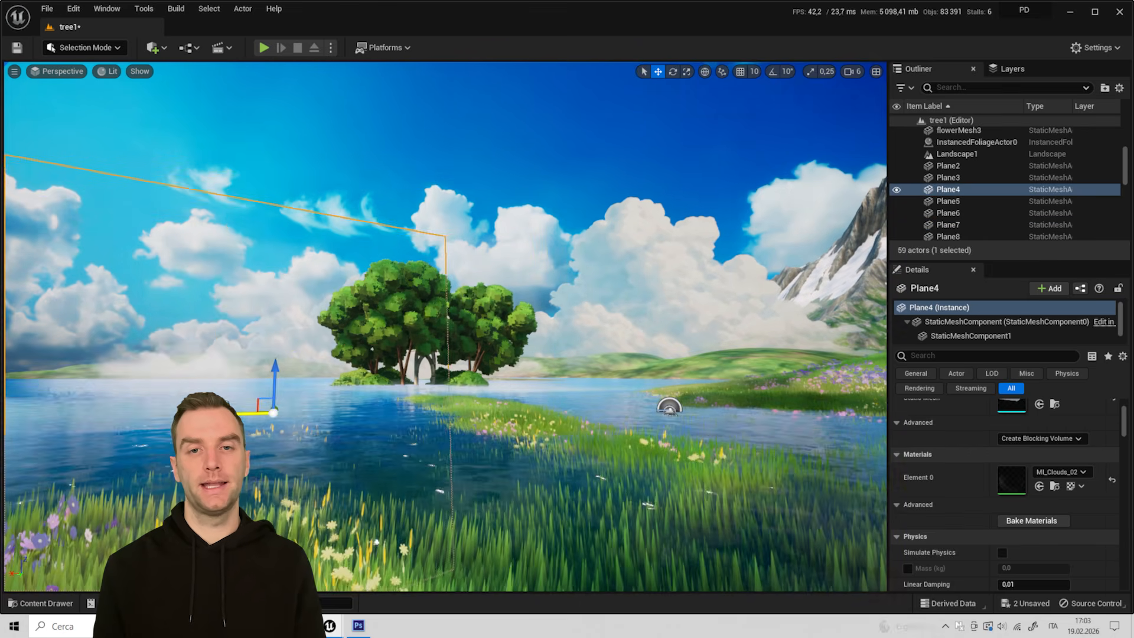
# - Select the MI_Clouds_03matt1 plane Plane15 above the distant lake and shift it slightly sideways along the horizon
pyautogui.moveTo(473, 228); pyautogui.dragTo(567, 228, button='right')
pyautogui.click(512, 138)
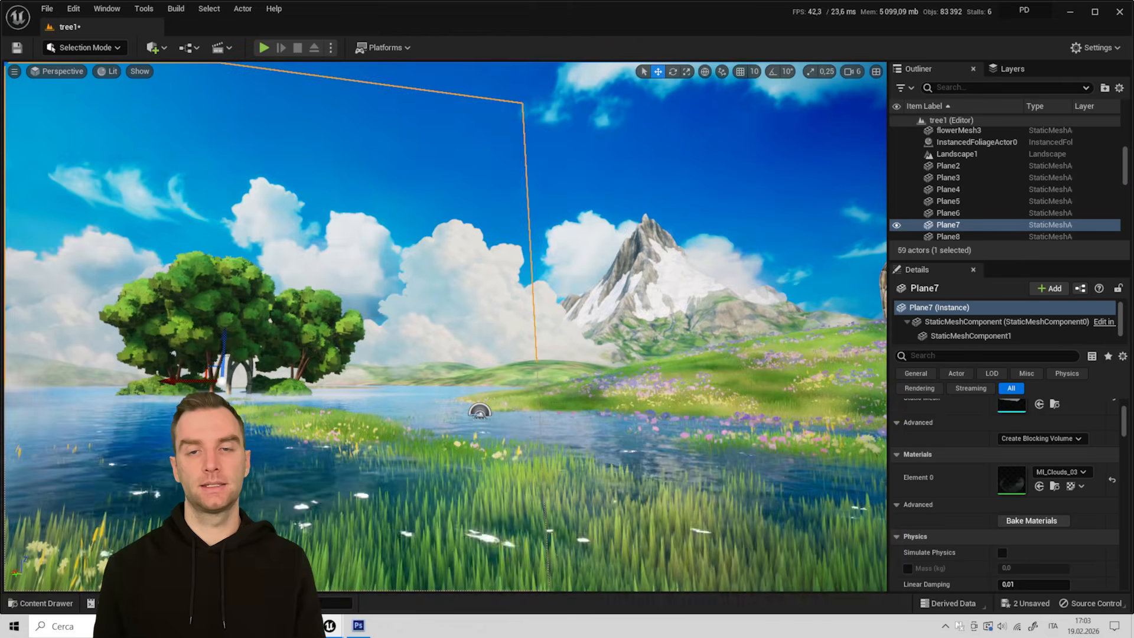
pyautogui.press('s')
pyautogui.moveTo(512, 138); pyautogui.dragTo(626, 141, button='right')
pyautogui.press('w')
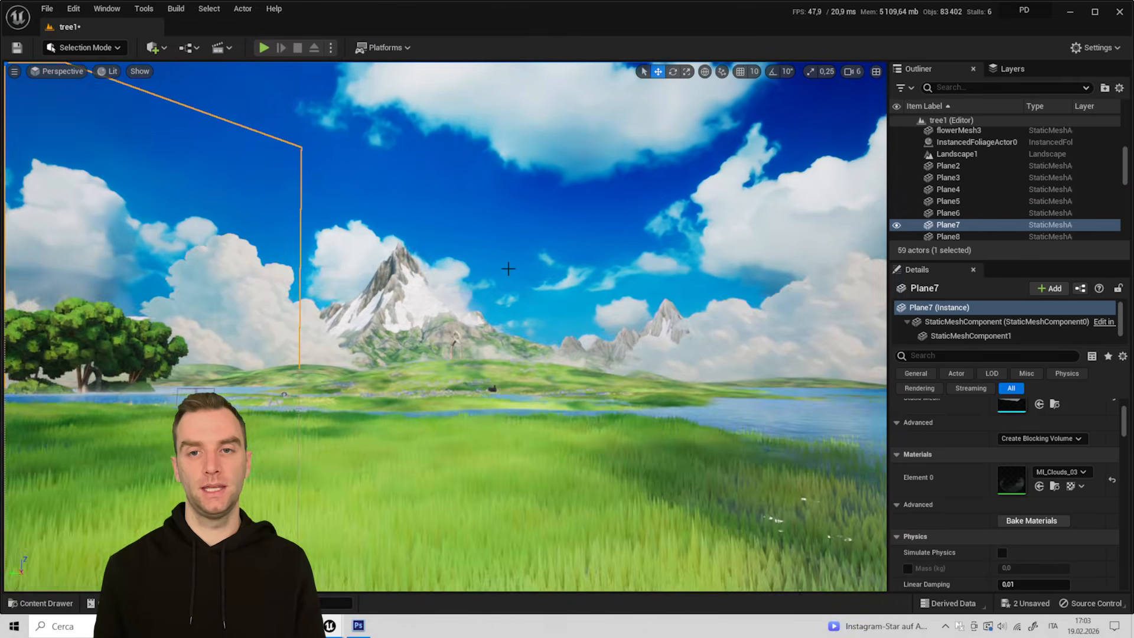
pyautogui.moveTo(508, 267)
pyautogui.mouseDown(button='right')
pyautogui.moveTo(685, 267)
pyautogui.moveTo(526, 276)
pyautogui.mouseUp(button='right')
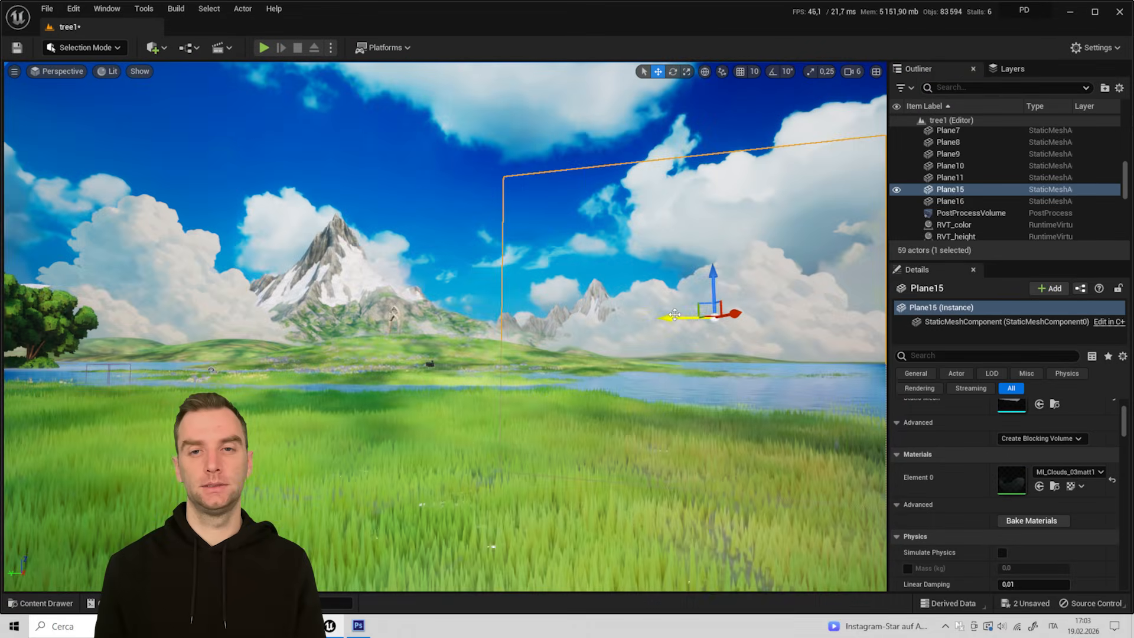
pyautogui.moveTo(674, 314)
pyautogui.mouseDown()
pyautogui.moveTo(809, 314)
pyautogui.moveTo(661, 314)
pyautogui.moveTo(688, 314)
pyautogui.mouseUp()
# - Move the MI_Clouds_03matt2 plane copy Plane12 sideways across the mountain slope near the stone arch
pyautogui.press('w')
pyautogui.moveTo(435, 337); pyautogui.dragTo(354, 316, button='right')
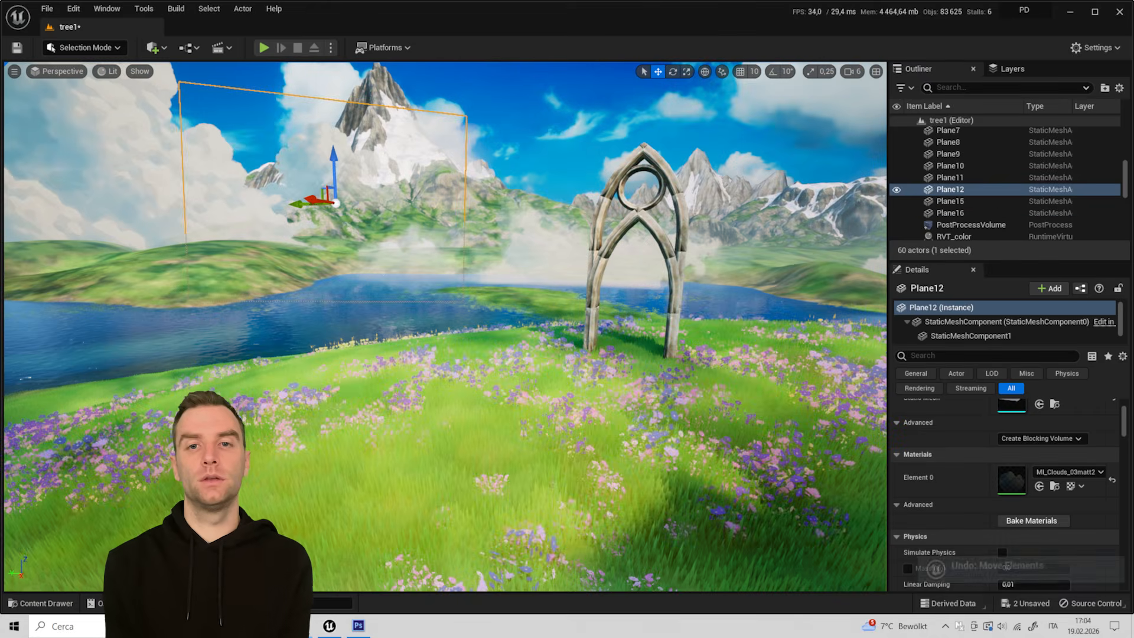
pyautogui.press('w')
pyautogui.moveTo(426, 357); pyautogui.dragTo(362, 287, button='right')
pyautogui.moveTo(334, 265); pyautogui.dragTo(446, 245)
pyautogui.moveTo(378, 289); pyautogui.dragTo(403, 290, button='right')
pyautogui.click(378, 289)
pyautogui.press('w')
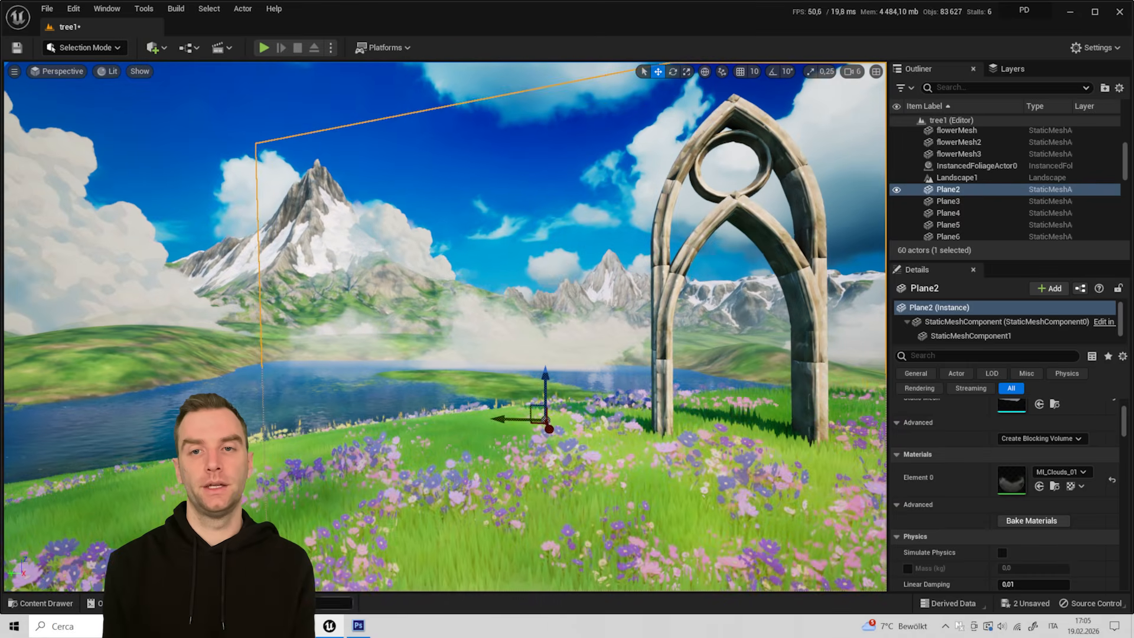